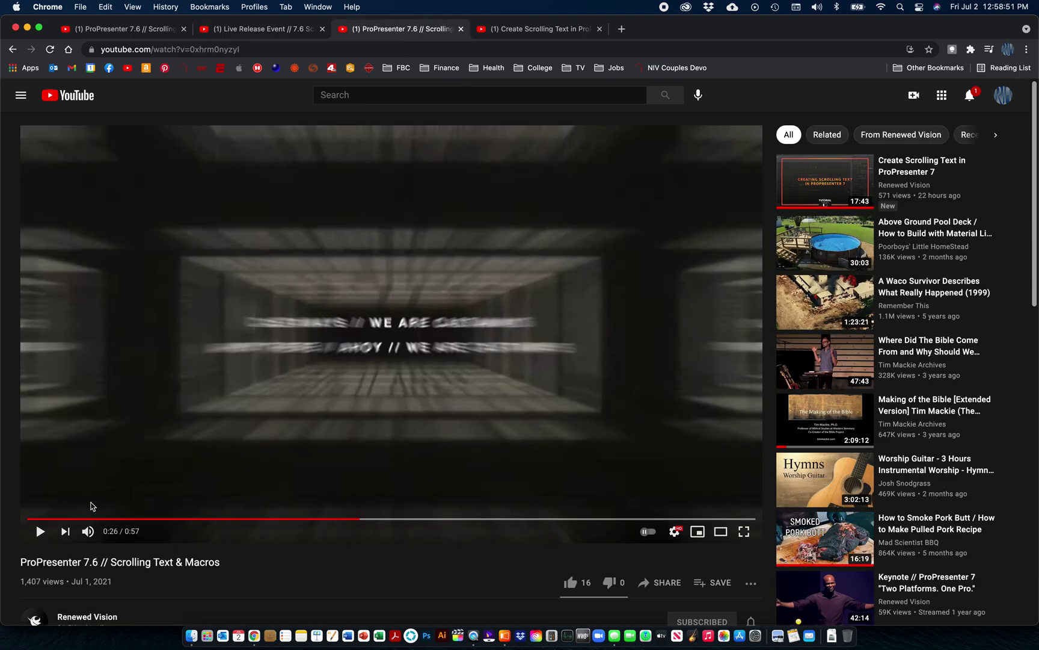
# Pause the Scrolling Text & Macros video at 0:27 on its Castaways lyrics example.
pyautogui.click(40, 531)
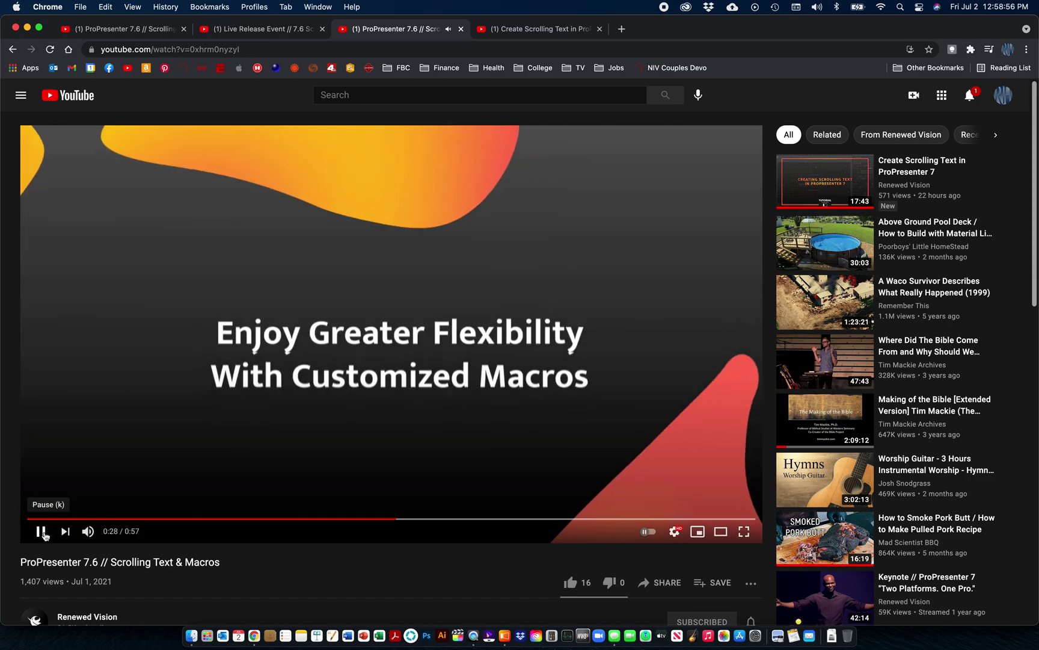
pyautogui.click(42, 531)
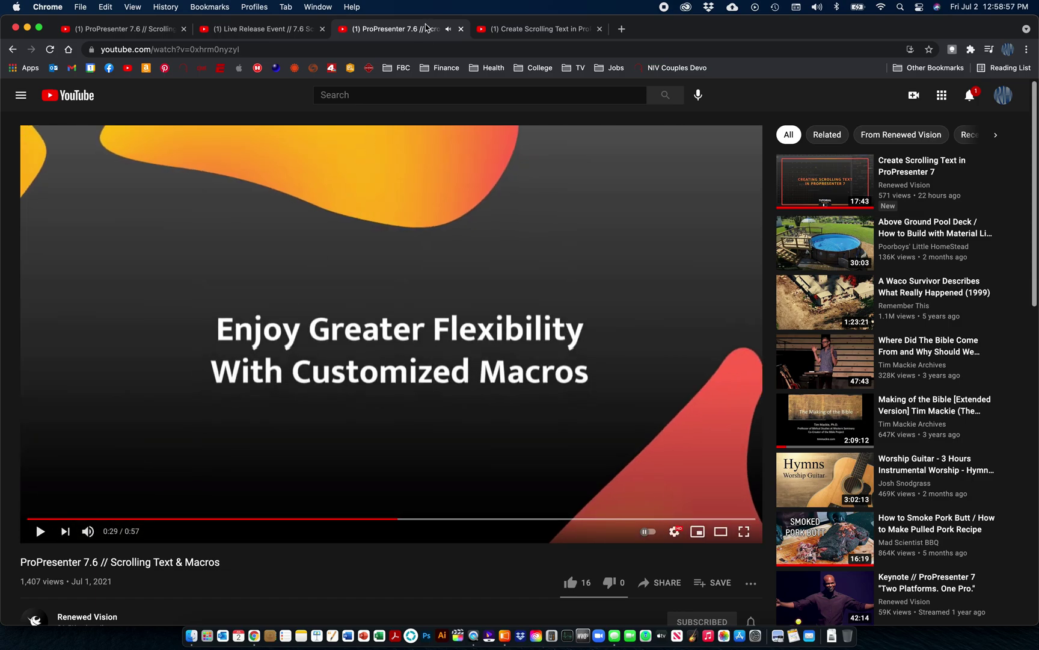
pyautogui.moveTo(399, 522); pyautogui.dragTo(378, 523)
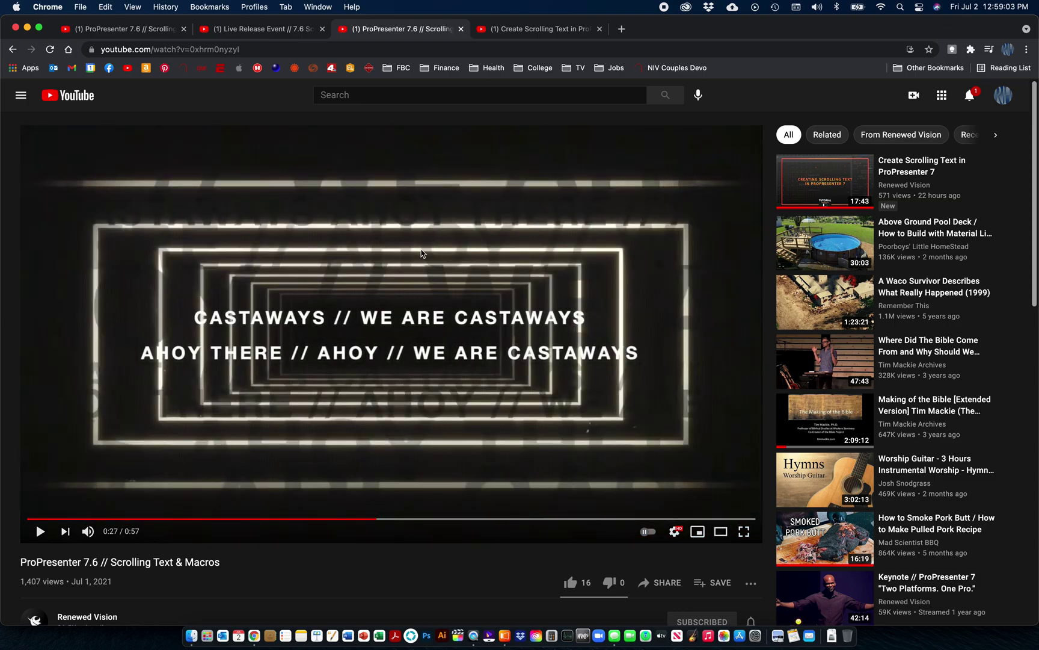
pyautogui.click(526, 30)
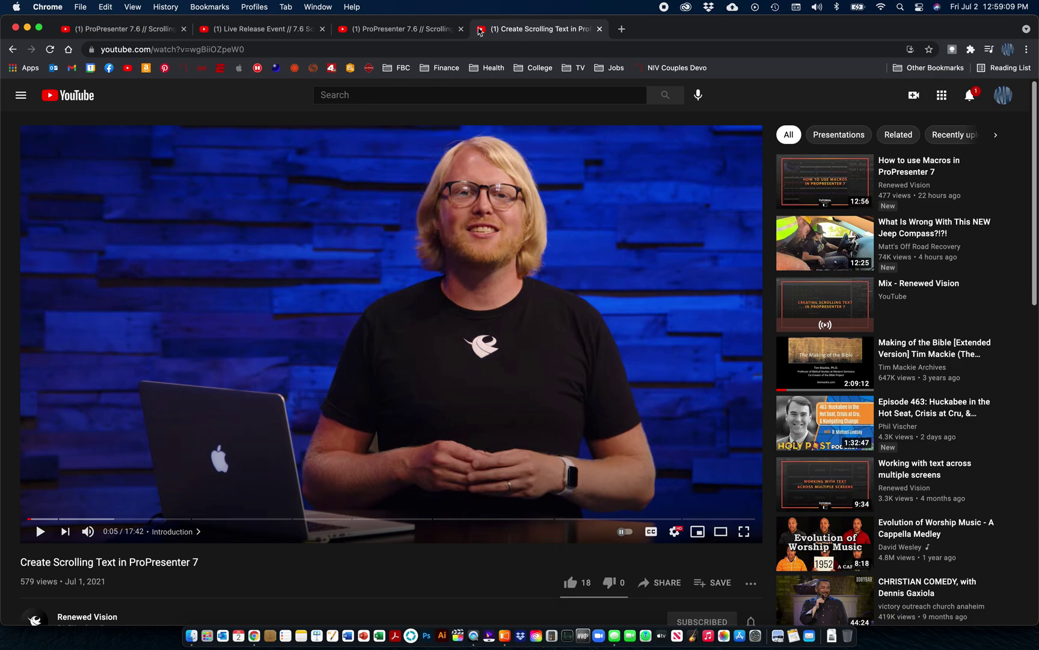
pyautogui.click(420, 31)
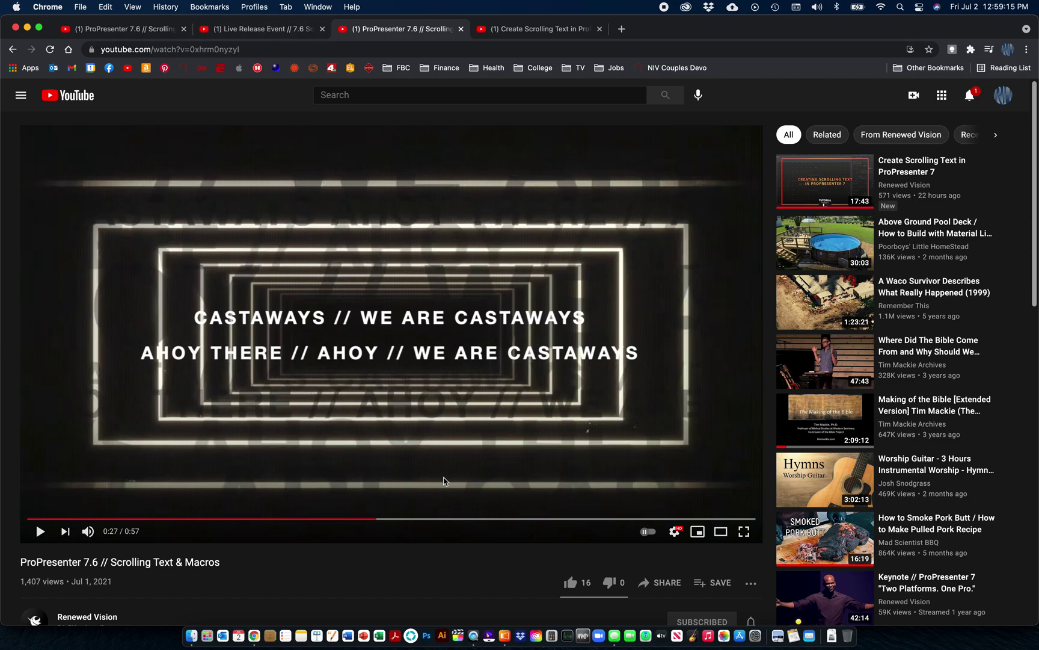
# In ProPresenter, send the Only King Forever slides OUR GOD through KINGDOMS ONCE STRONG live in turn.
pyautogui.click(506, 626)
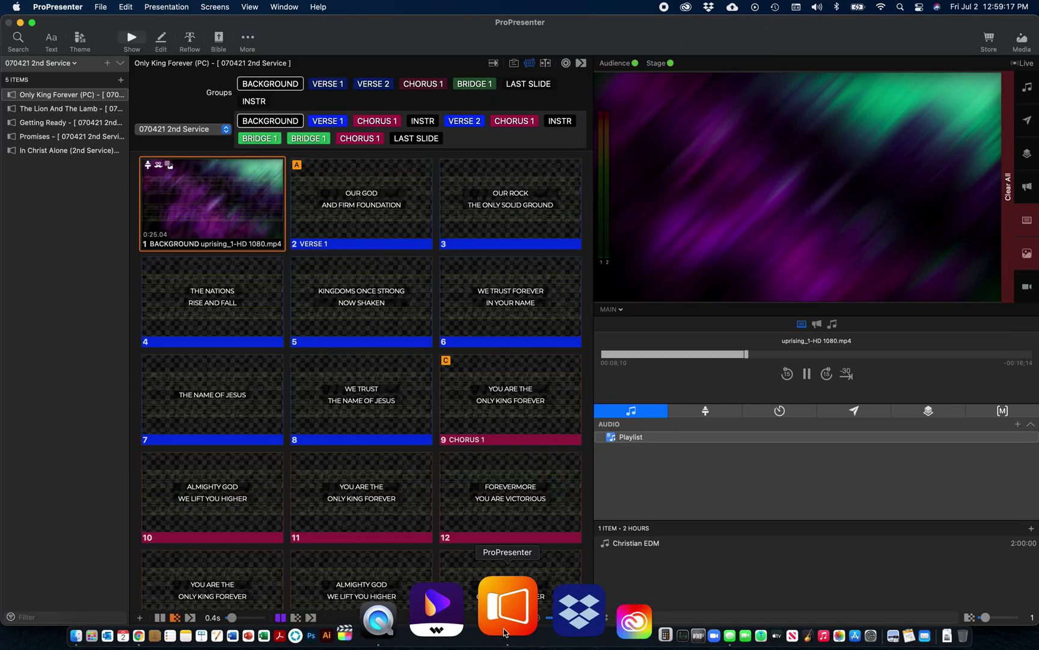
pyautogui.click(317, 209)
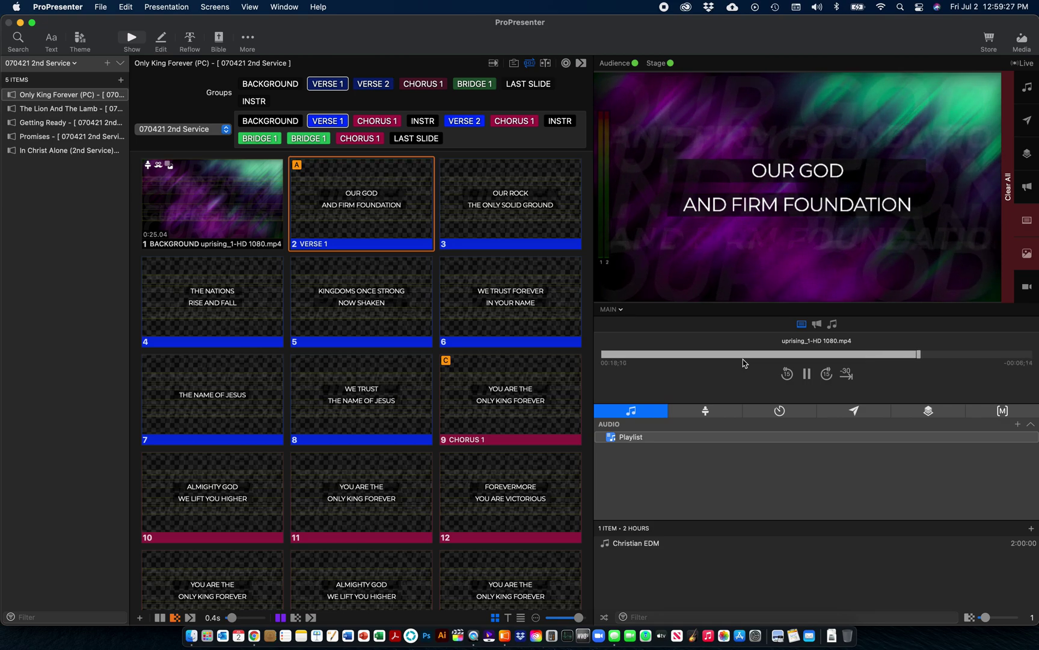
pyautogui.press('Right')
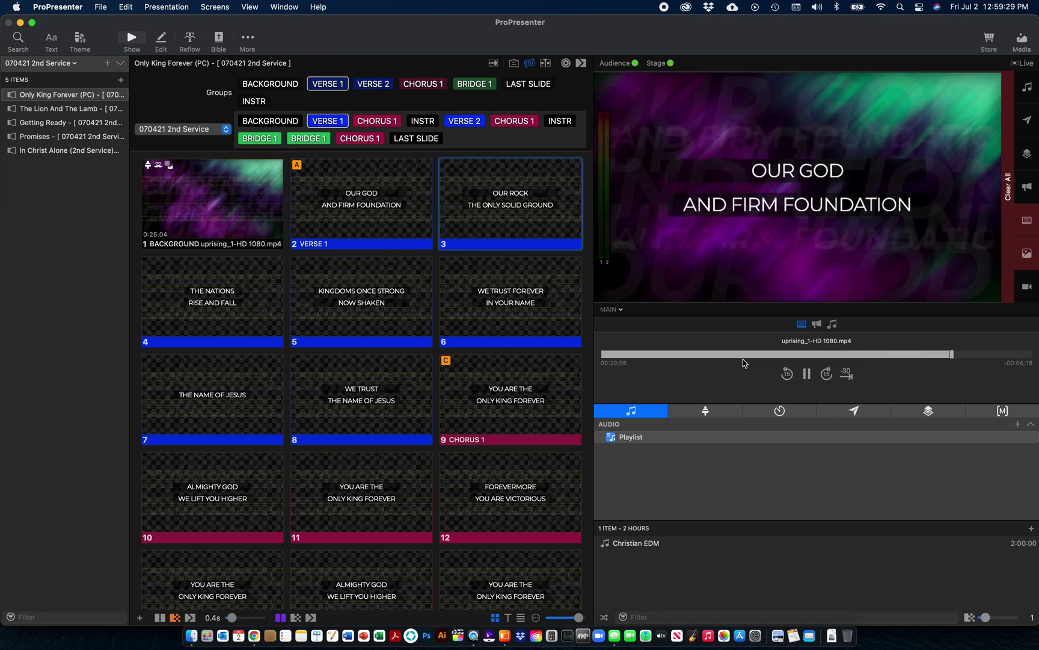
pyautogui.press('Right')
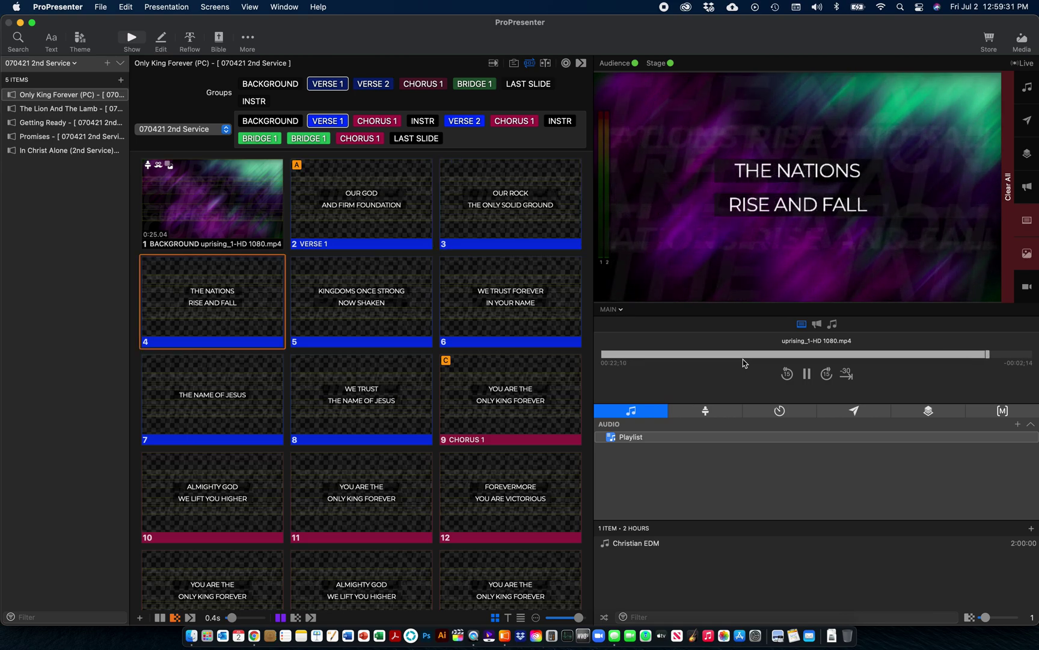
pyautogui.press('Right')
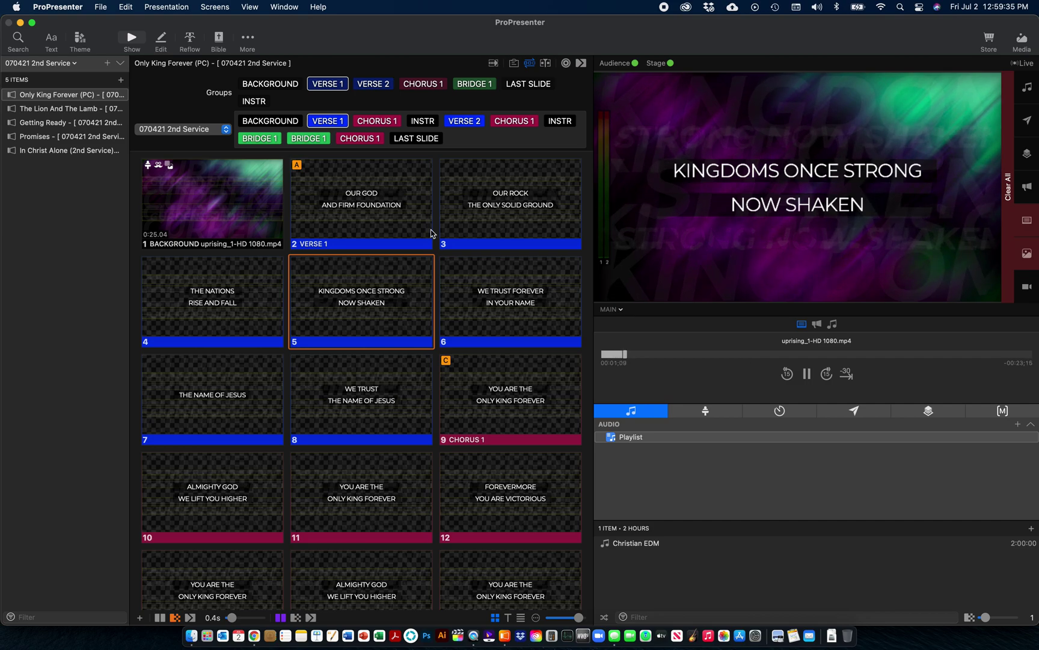
# Clear the lyrics to the background video, show OUR GOD again, then clear it once more.
pyautogui.click(227, 202)
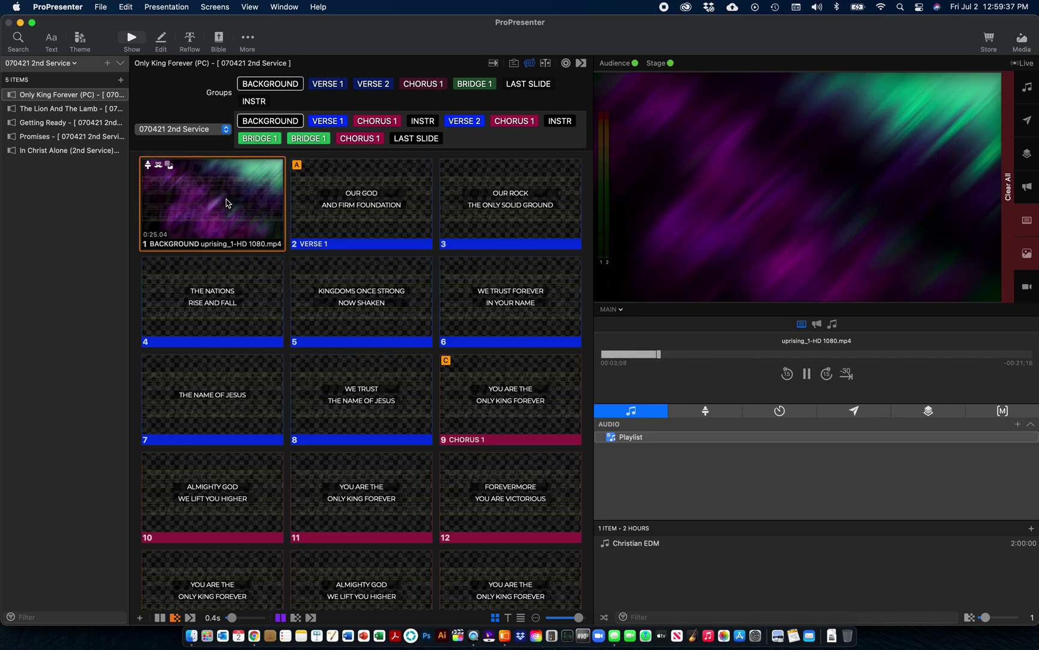
pyautogui.click(325, 208)
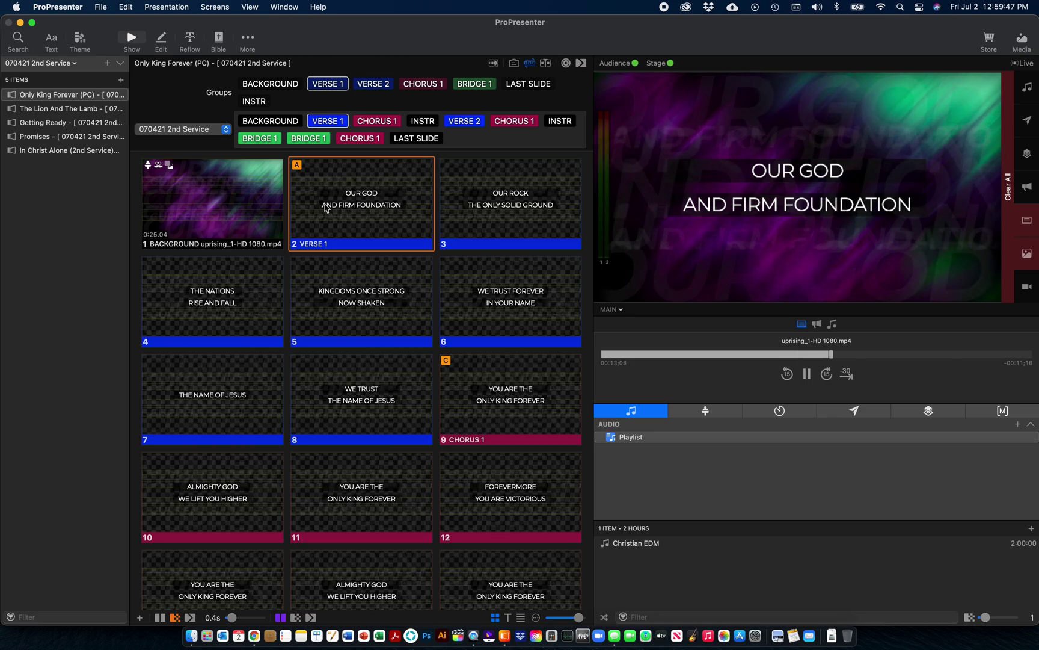
pyautogui.click(221, 189)
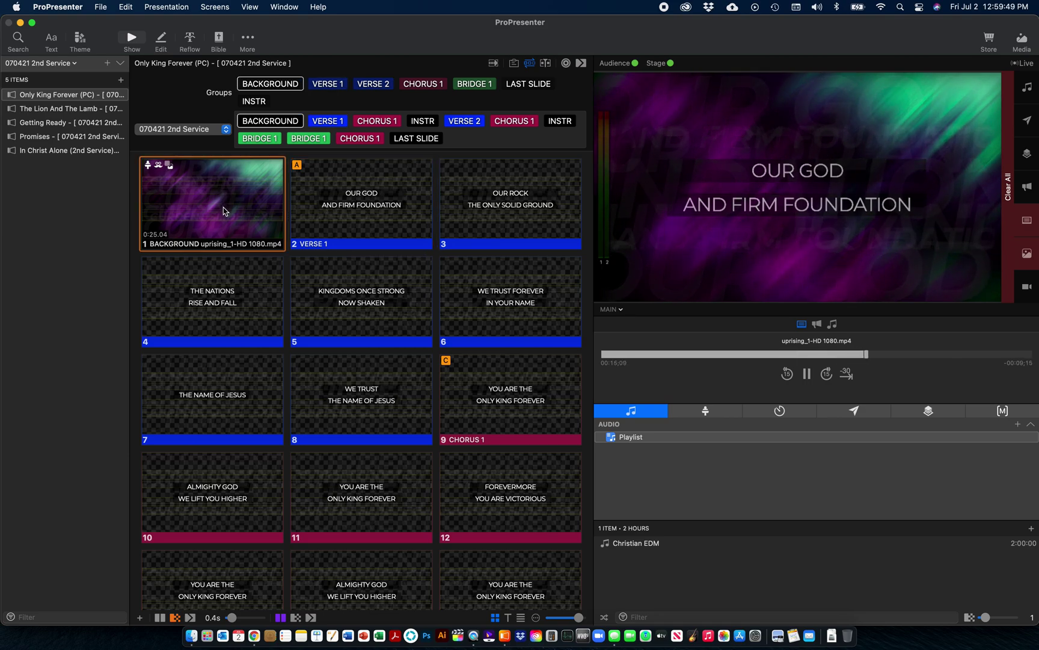
pyautogui.click(255, 38)
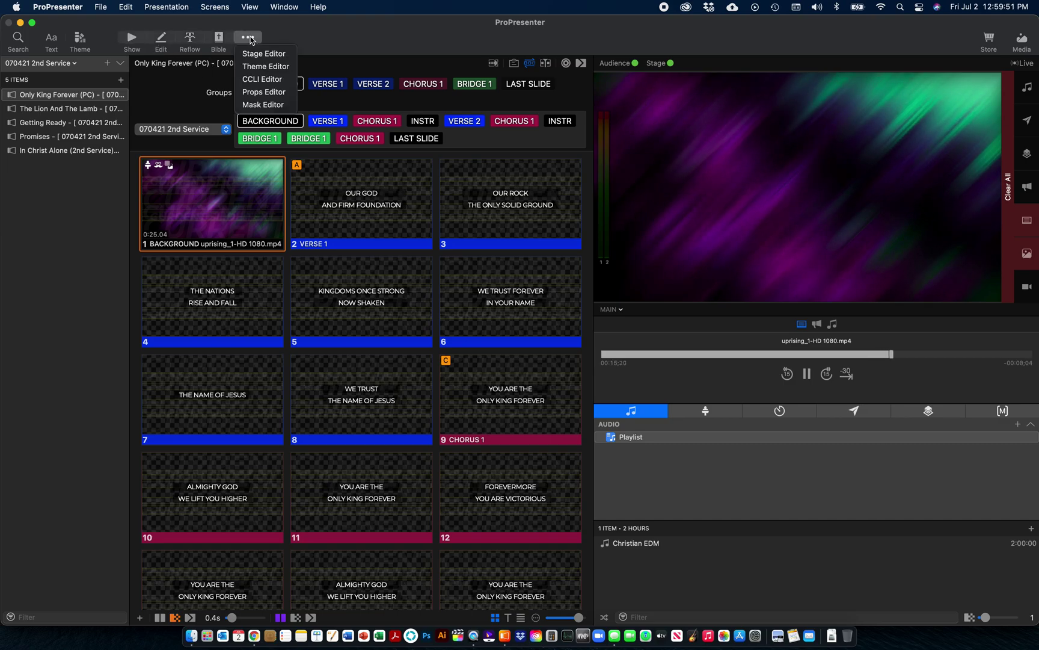
pyautogui.click(263, 66)
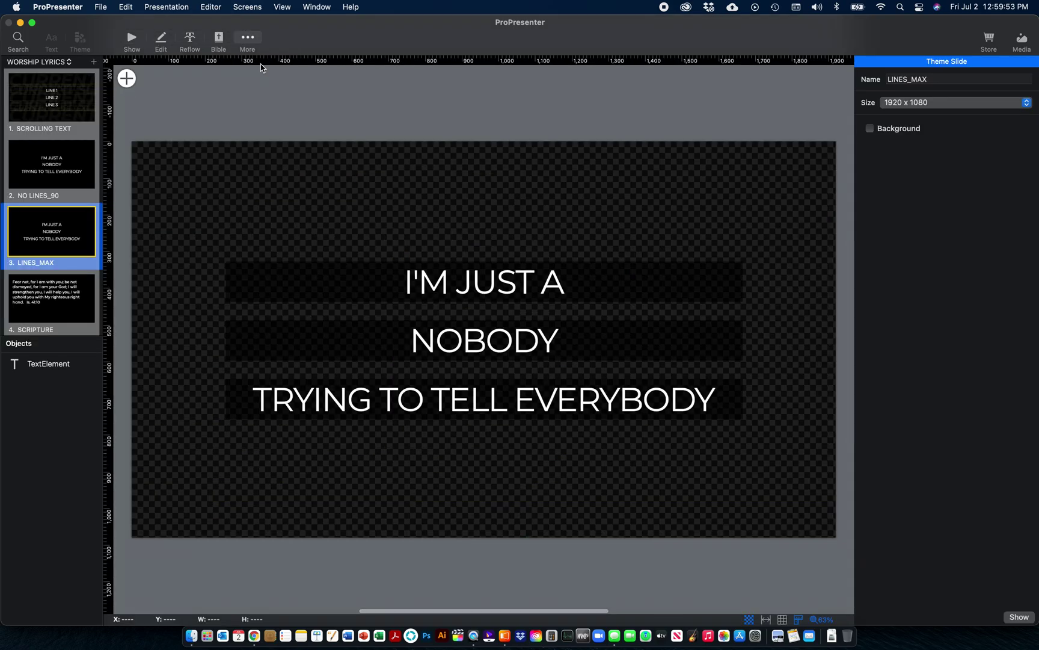
pyautogui.click(132, 40)
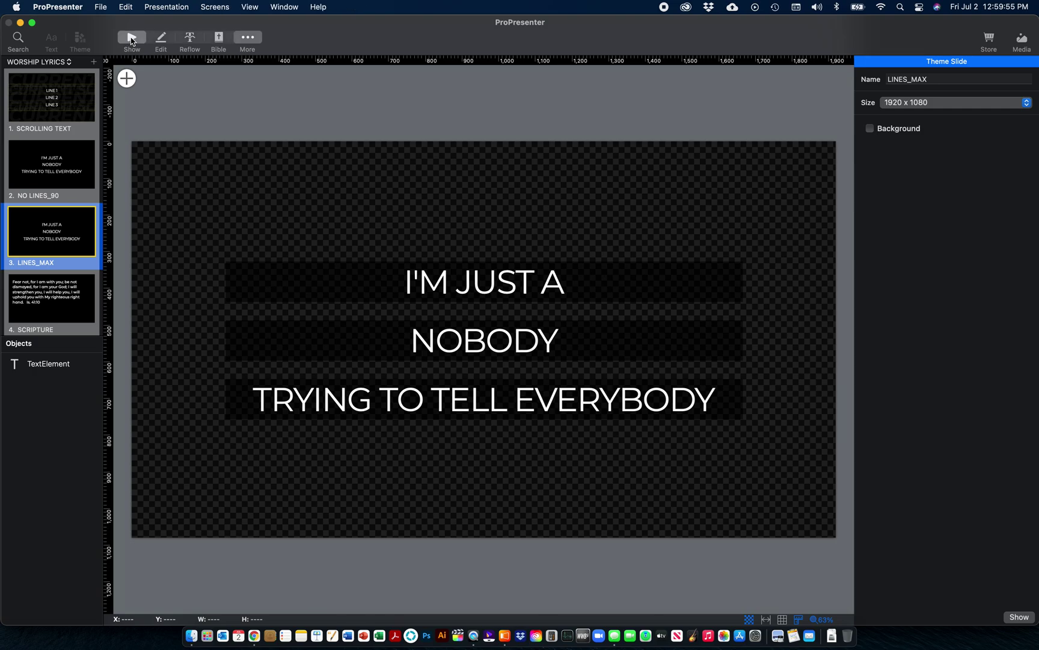
pyautogui.click(357, 193)
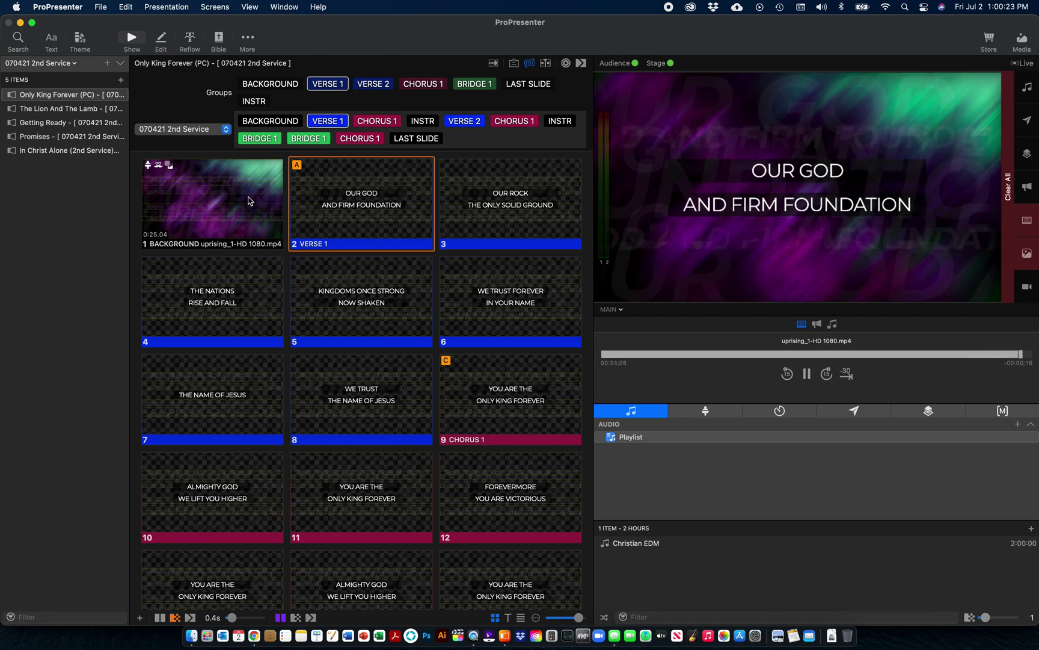
pyautogui.press('Left')
# Open the Theme Editor, unhide the SCROLLING TEXT slide's TextElement, then view the LINES_MAX slide.
pyautogui.click(247, 37)
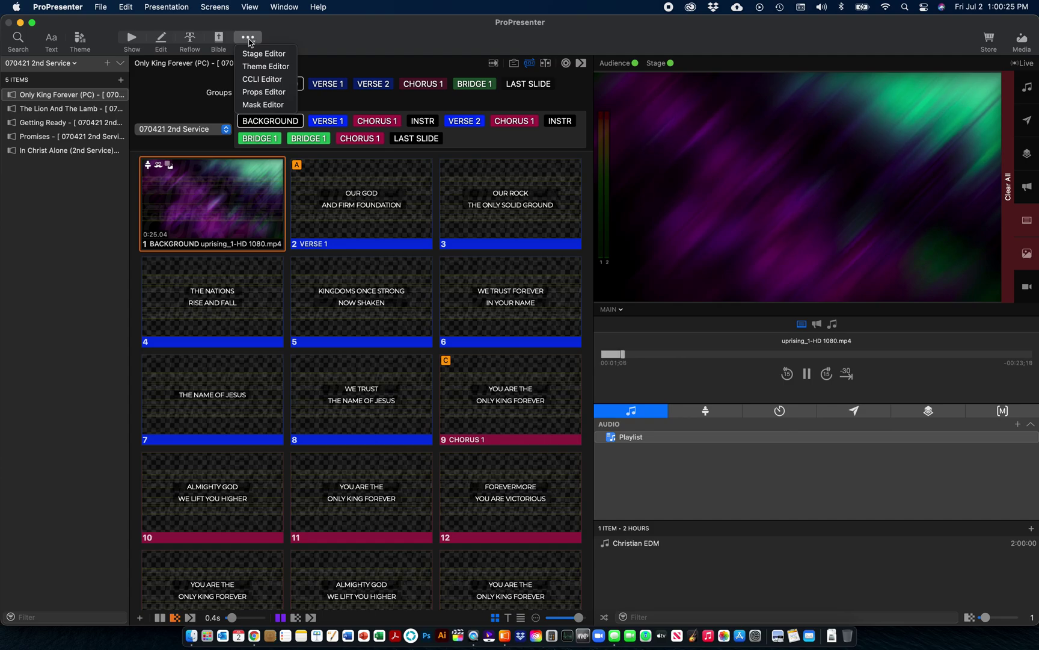
pyautogui.click(269, 68)
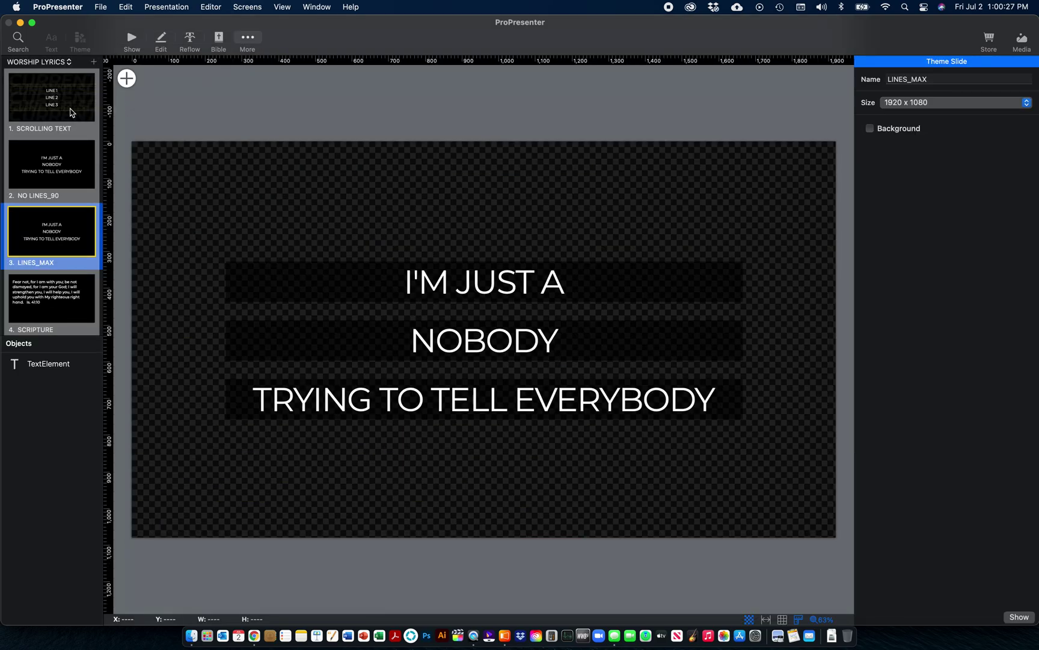
pyautogui.click(68, 110)
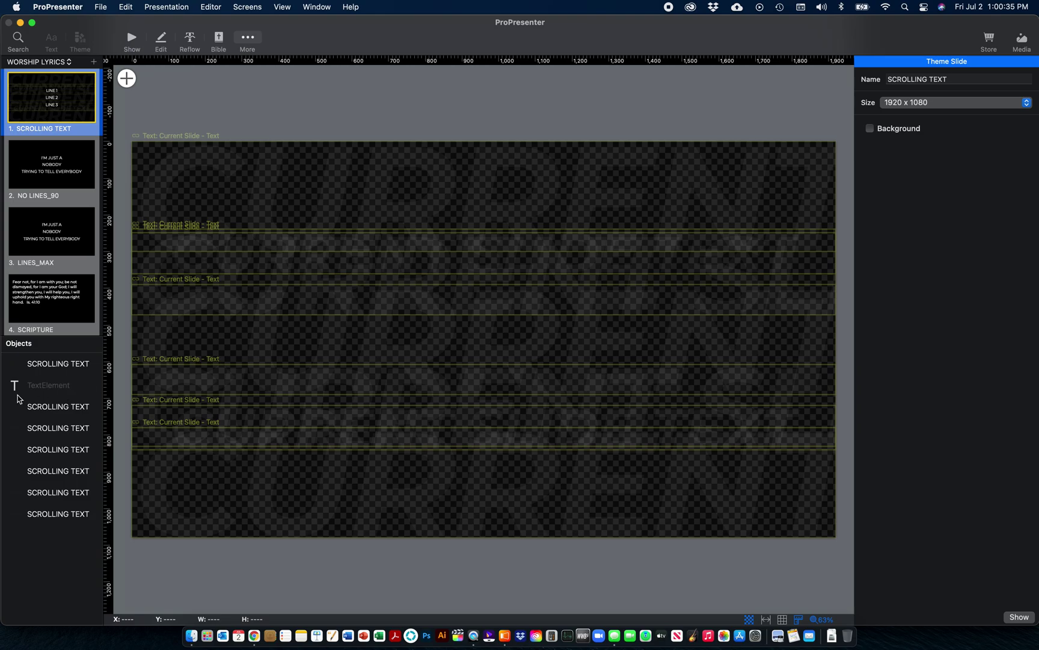
pyautogui.click(71, 386)
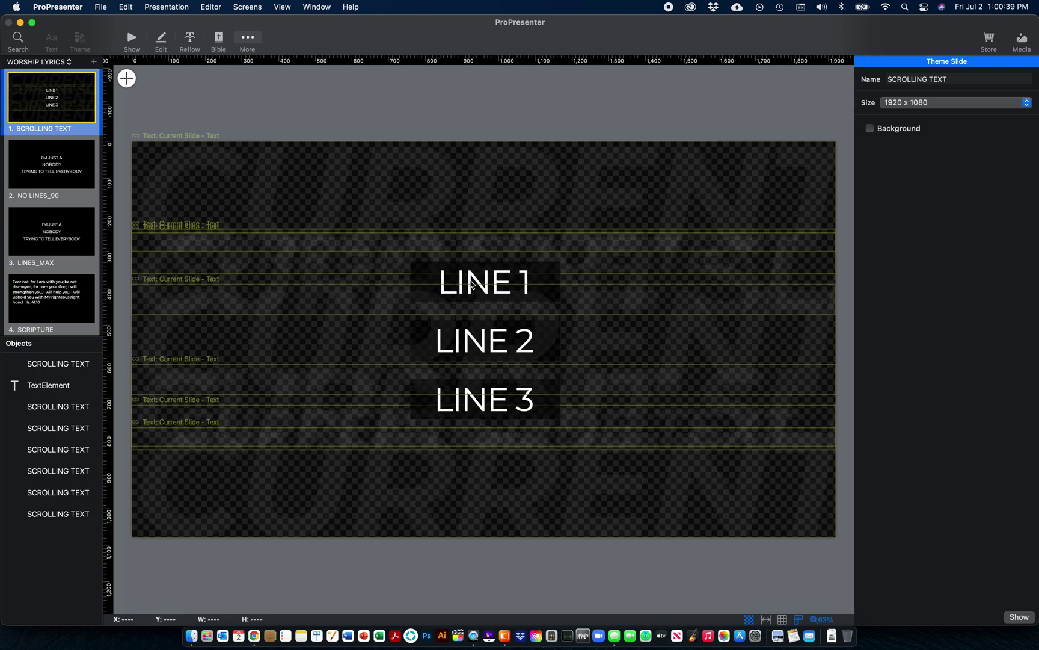
pyautogui.click(46, 243)
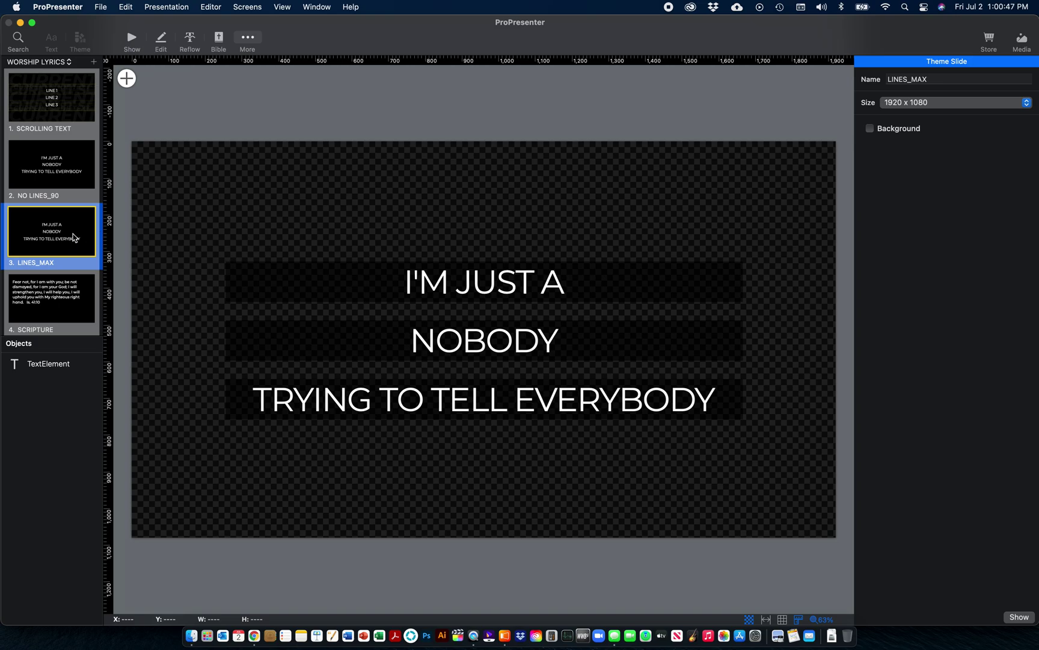
# Duplicate LINES_MAX, move the copy to the top of the theme list, and rename it 'Scroll Text Demo'.
pyautogui.press('super+d')
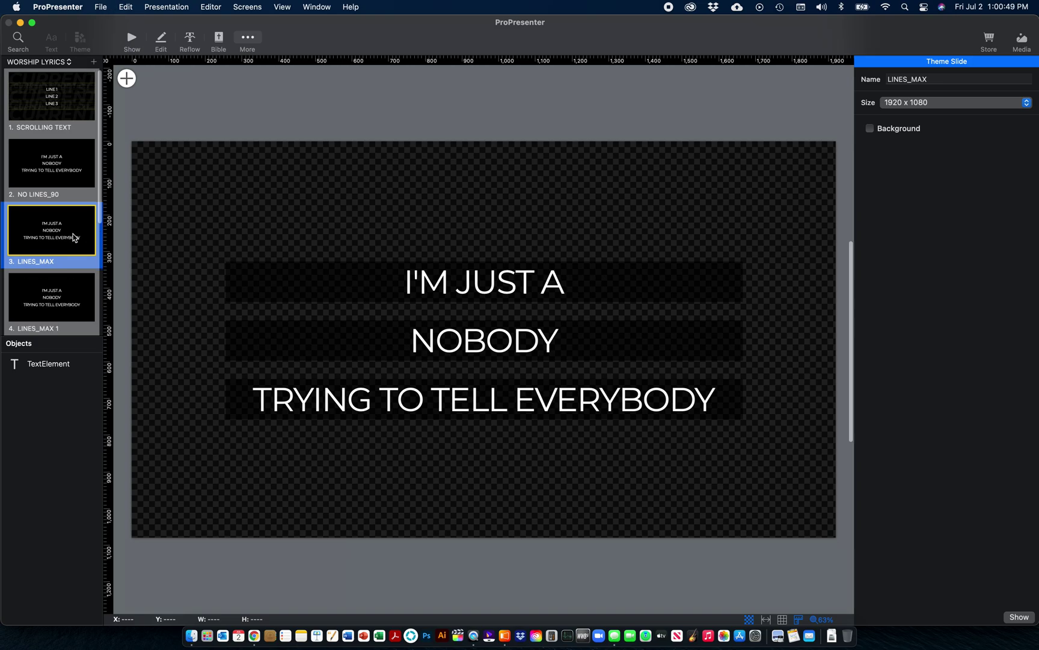
pyautogui.moveTo(73, 305); pyautogui.dragTo(71, 84)
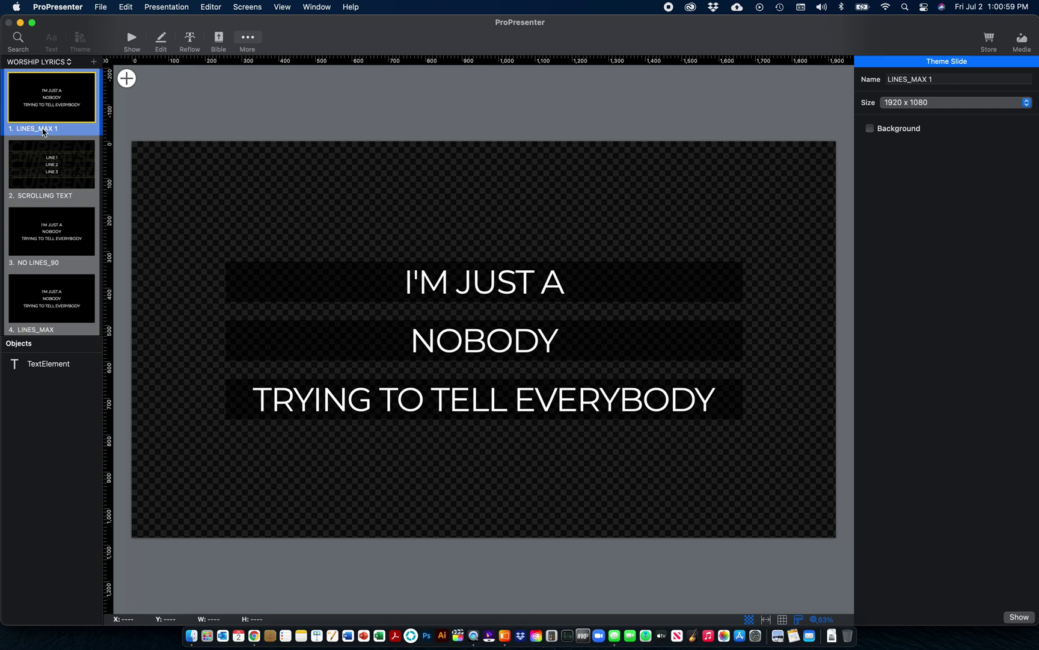
pyautogui.moveTo(52, 136)
pyautogui.mouseDown()
pyautogui.moveTo(48, 158)
pyautogui.moveTo(47, 132)
pyautogui.mouseUp()
pyautogui.rightClick(29, 132)
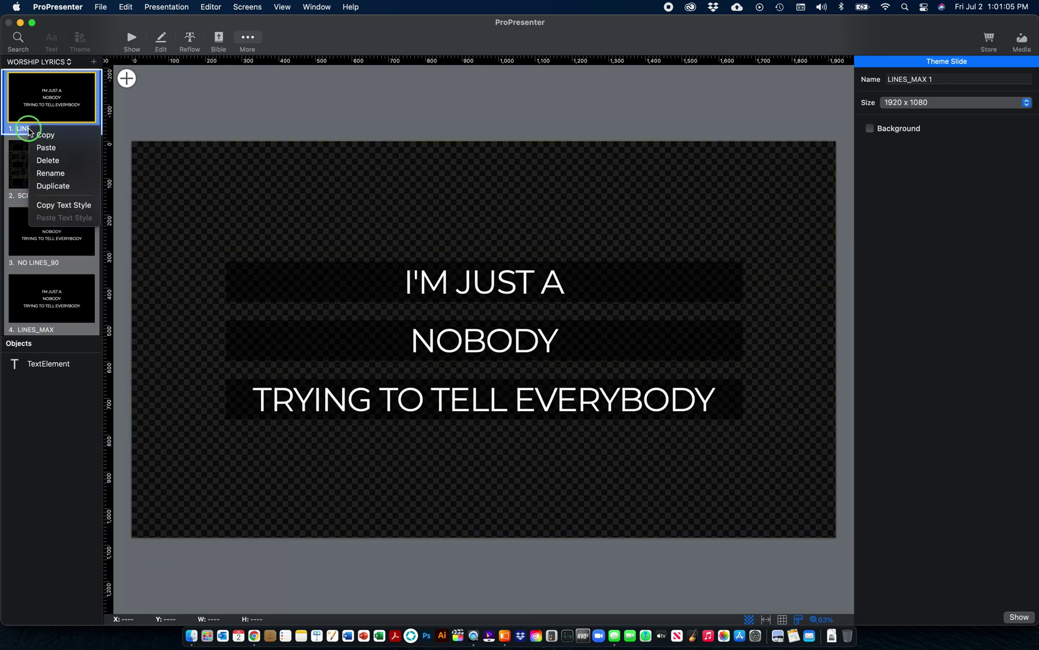
pyautogui.click(50, 172)
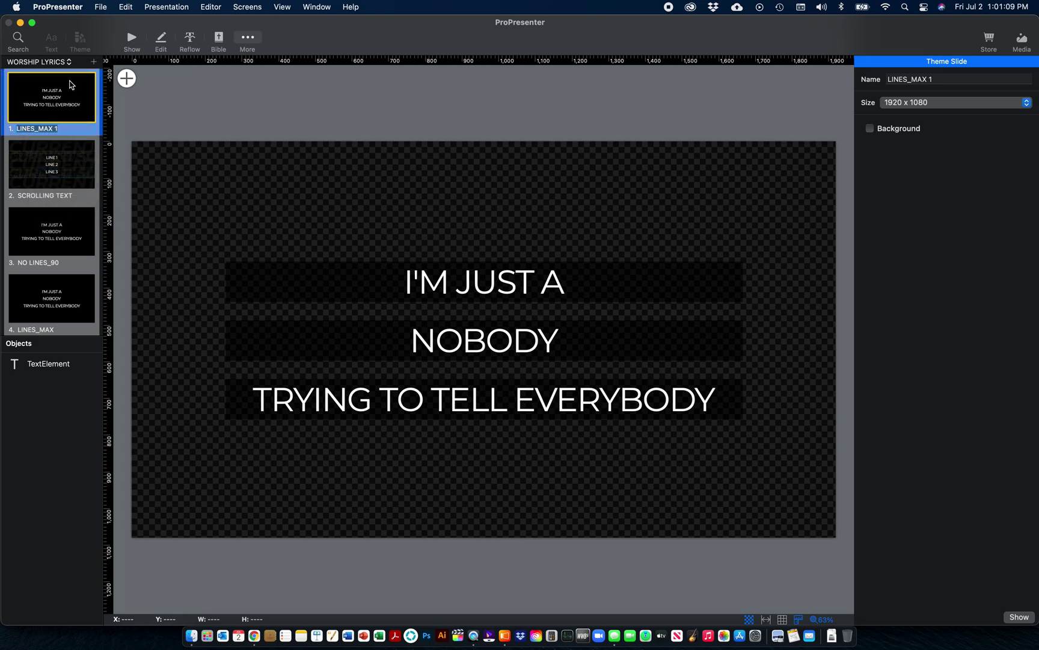
pyautogui.write('Scroll Text Demo')
pyautogui.press('Return')
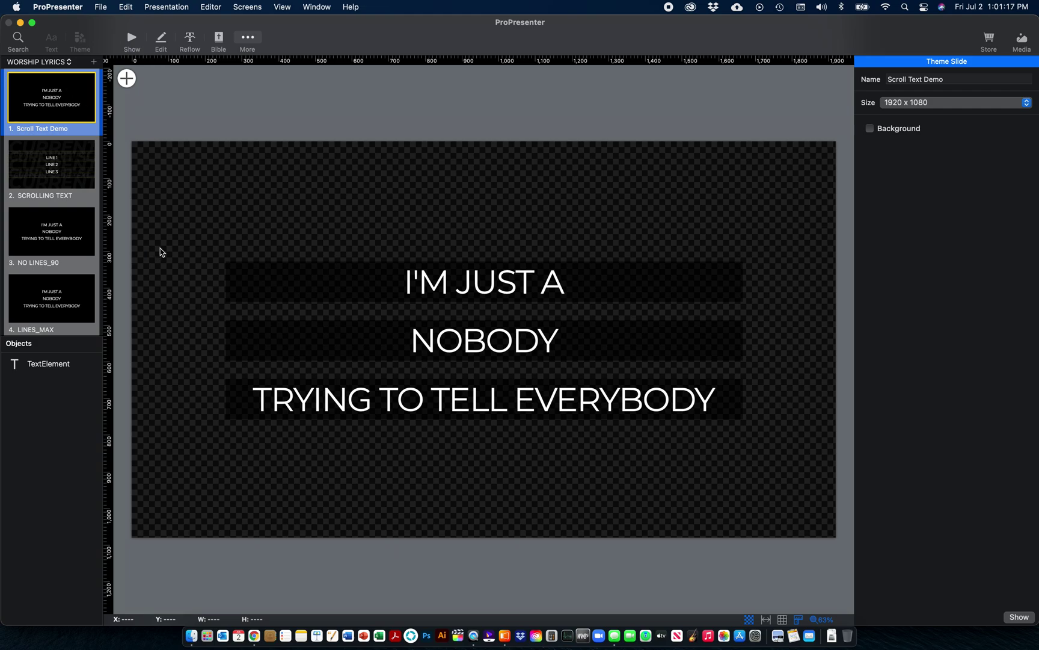
# Shorten the lyrics TextElement and move it down against the slide's left edge.
pyautogui.click(346, 283)
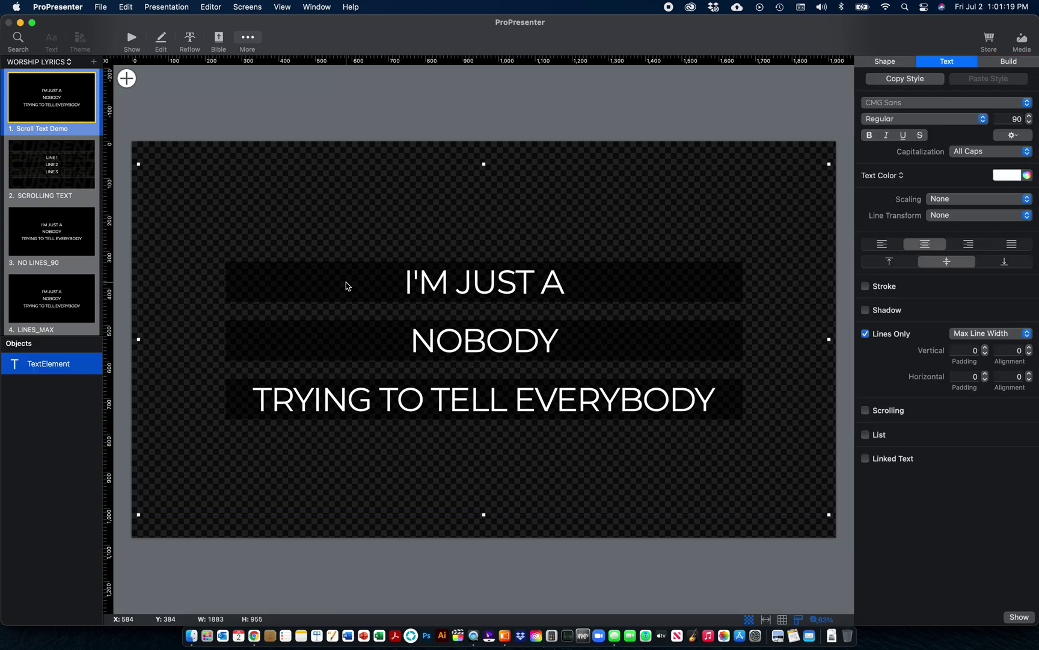
pyautogui.moveTo(484, 514); pyautogui.dragTo(476, 348)
pyautogui.moveTo(471, 288); pyautogui.dragTo(468, 369)
pyautogui.scroll(-1, 577, 198)
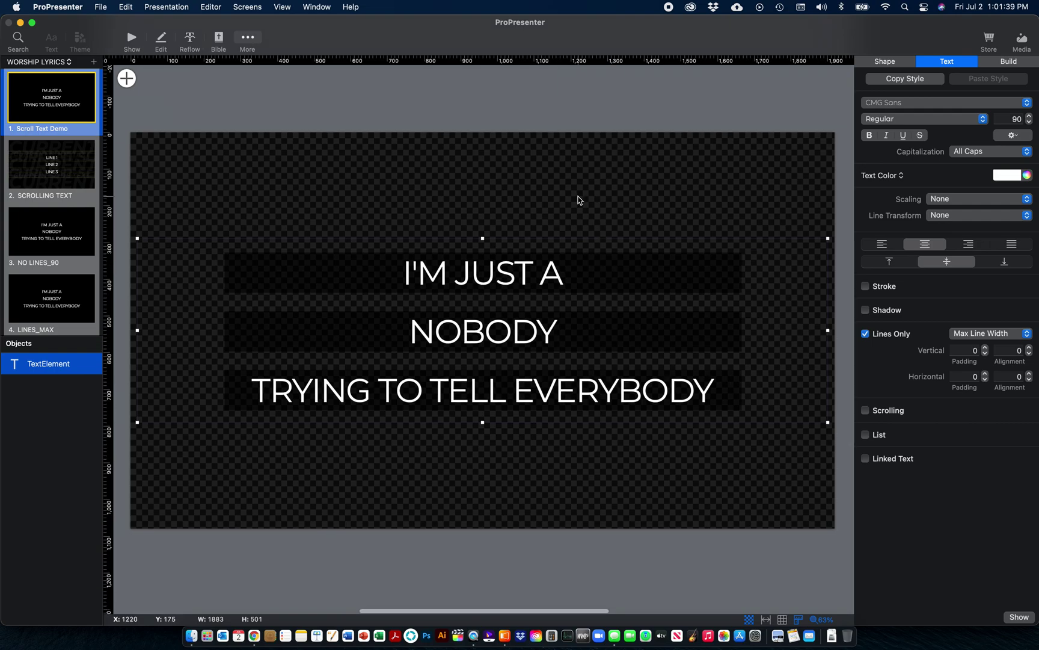
pyautogui.click(579, 200)
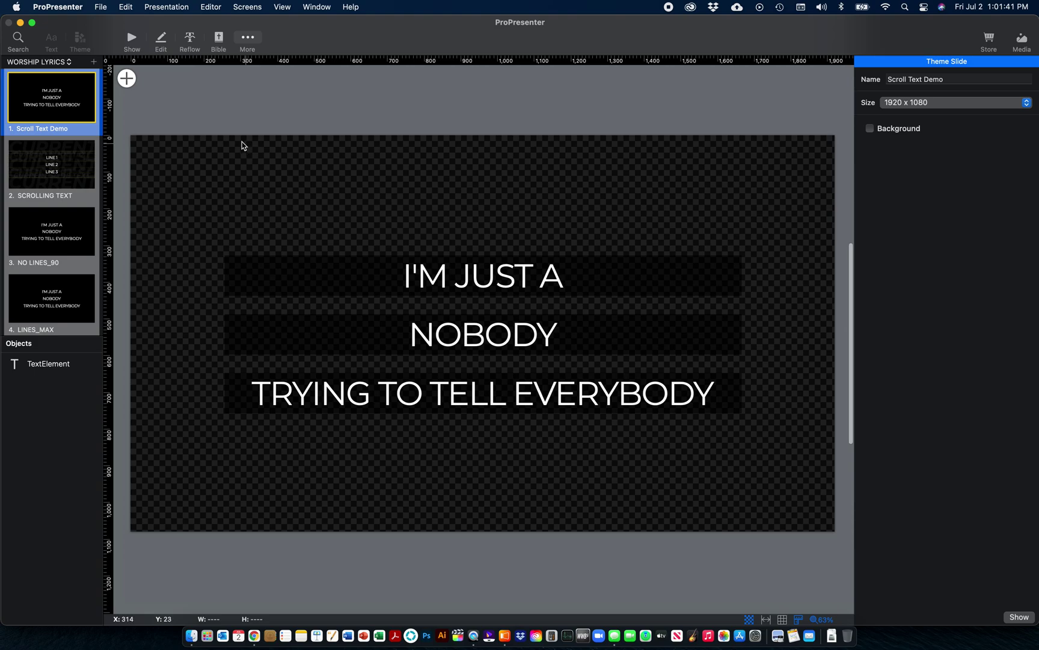
pyautogui.click(127, 78)
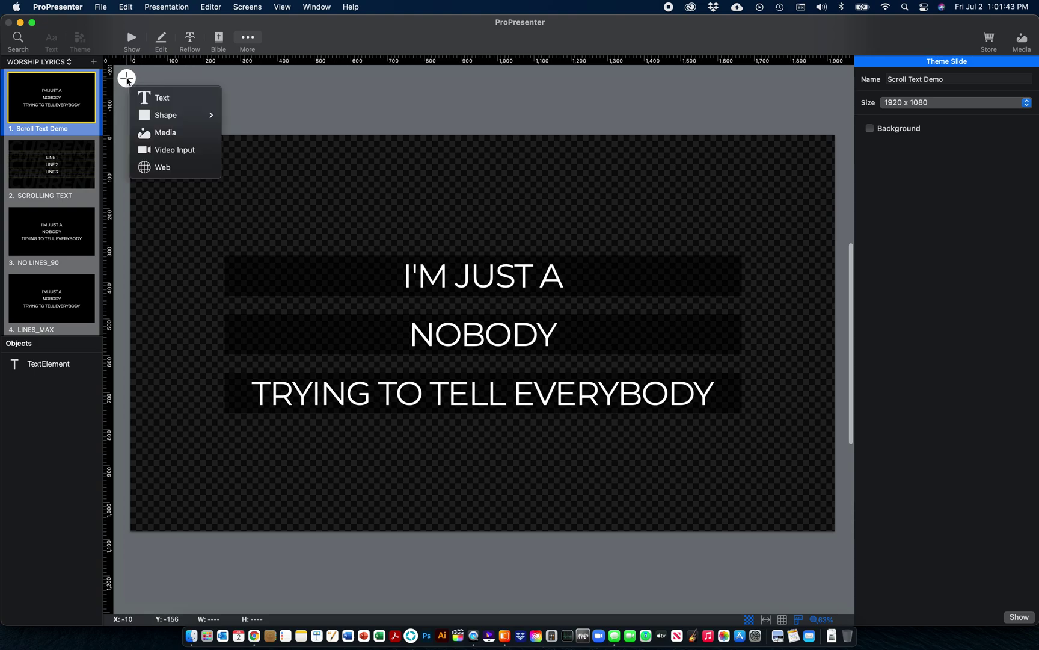
# Add a Video Input box at upper right, link it to Current Slide > Text, and uncheck its Fill.
pyautogui.click(157, 152)
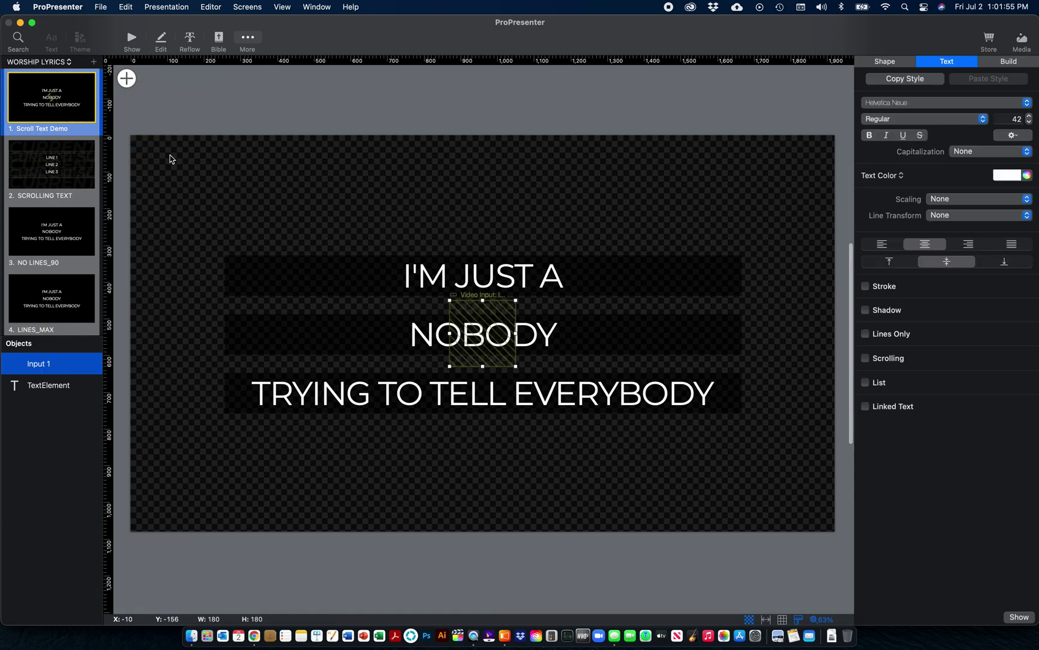
pyautogui.moveTo(498, 320); pyautogui.dragTo(669, 187)
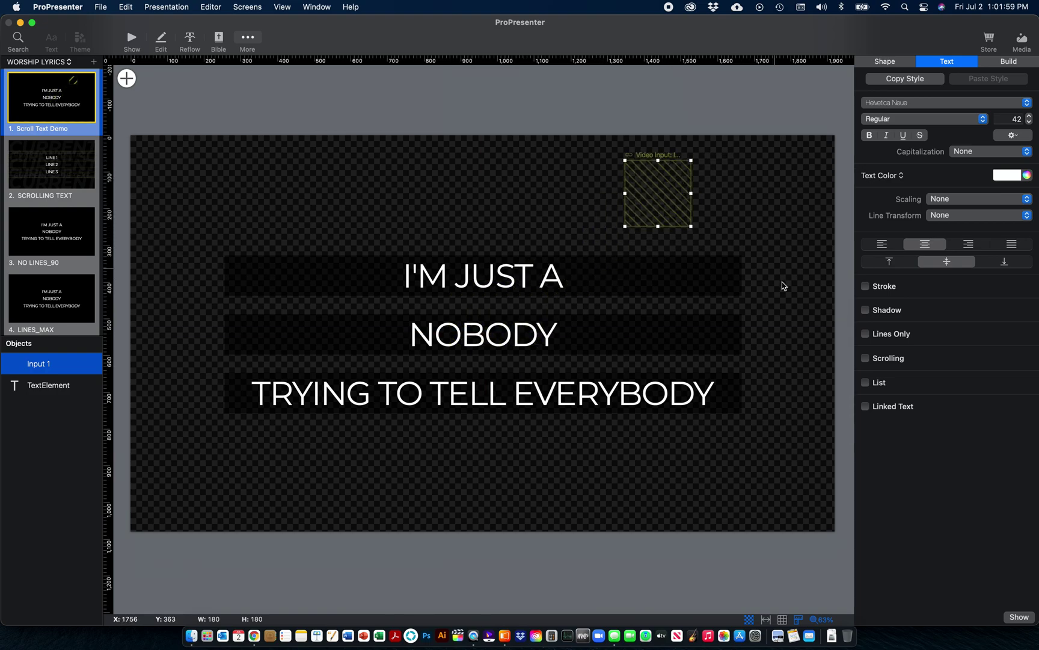
pyautogui.click(867, 408)
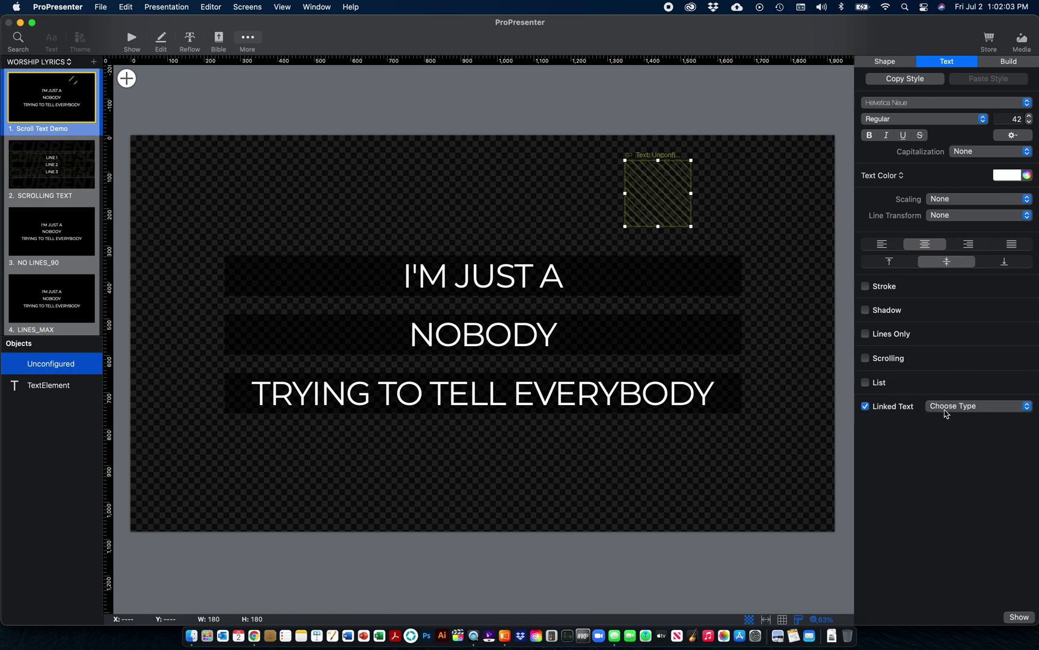
pyautogui.click(944, 410)
pyautogui.moveTo(944, 410)
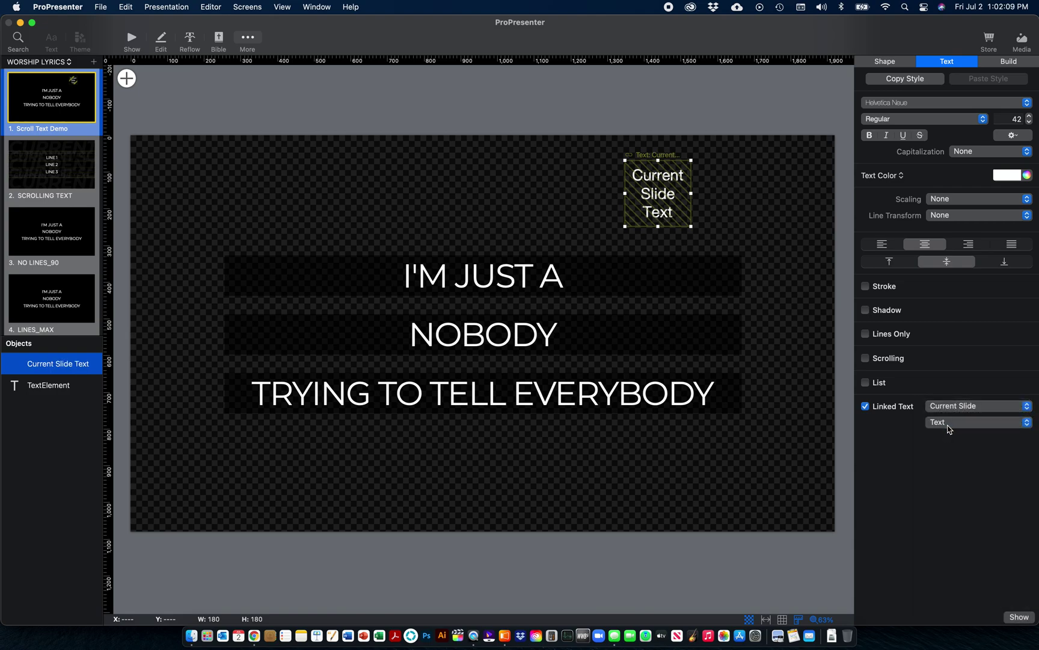
pyautogui.click(949, 428)
pyautogui.click(950, 426)
pyautogui.click(886, 64)
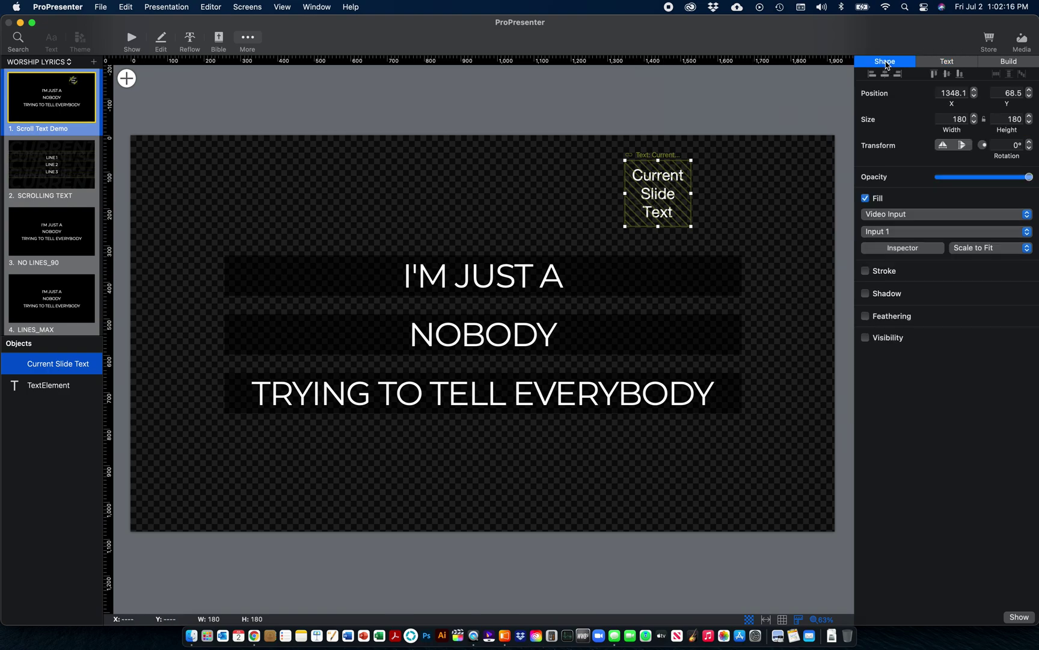
pyautogui.click(867, 198)
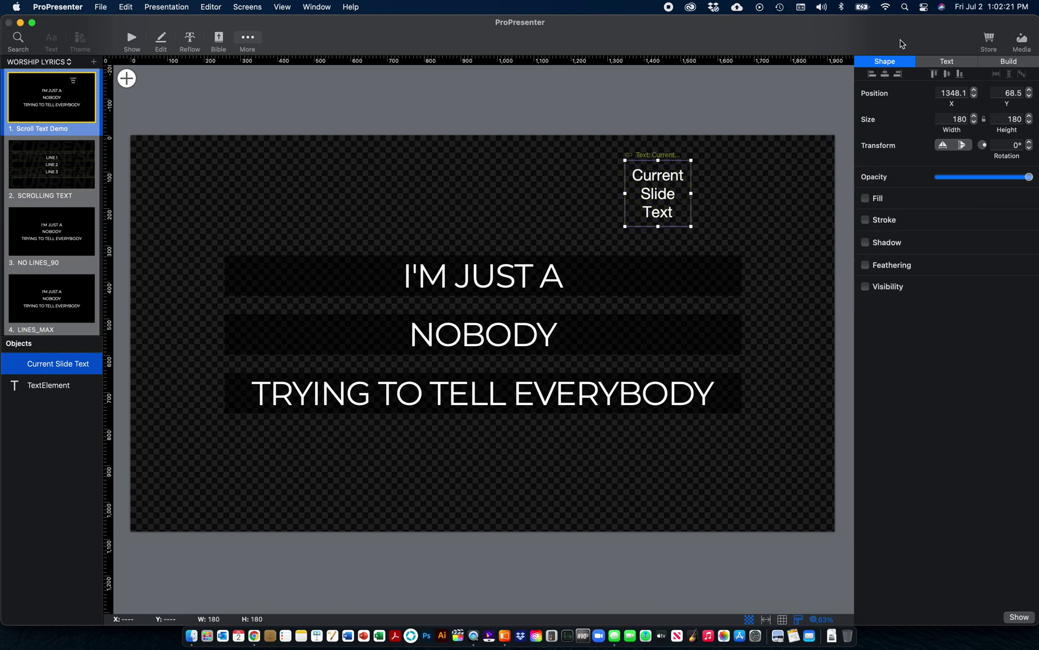
# Set the linked box's font to CMG Sans Bold Italic with All Caps, and drag it top-right.
pyautogui.click(947, 62)
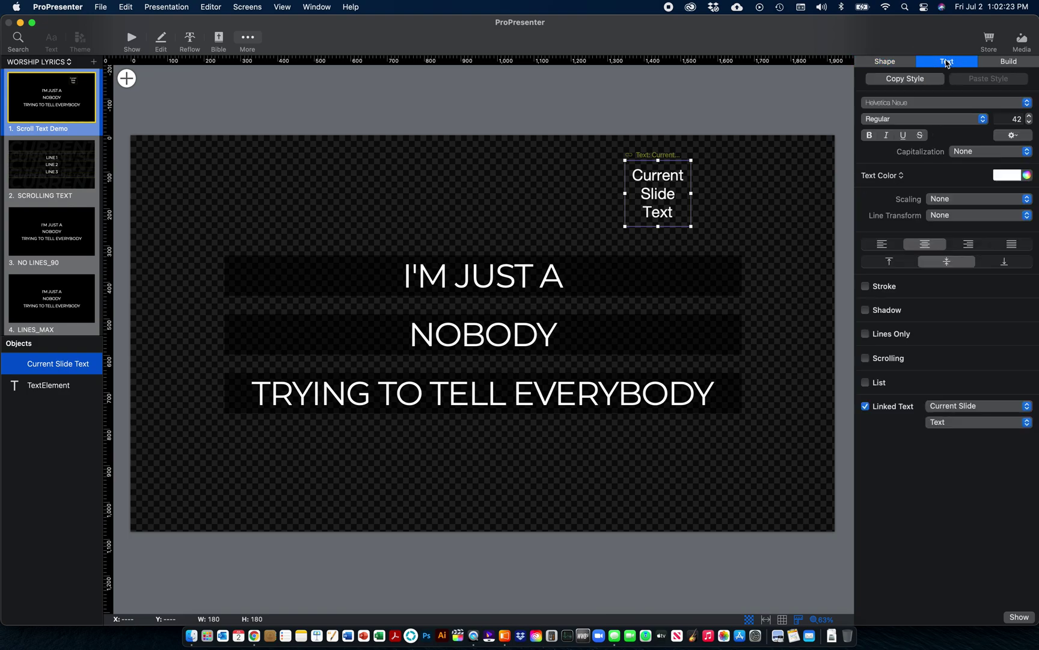
pyautogui.click(945, 107)
pyautogui.scroll(15, 938, 99)
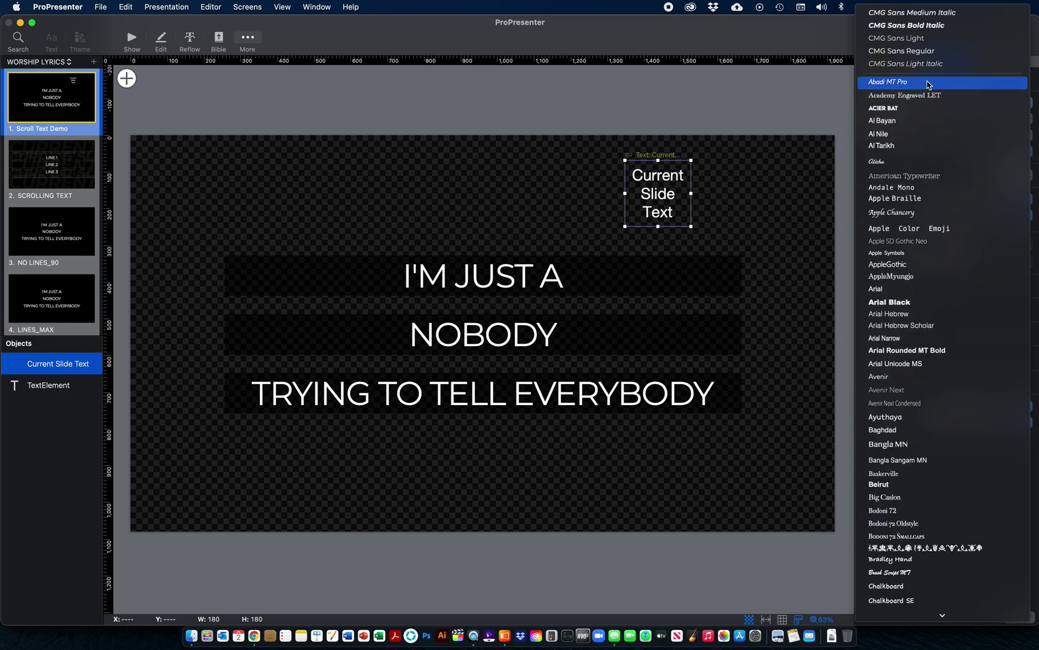
pyautogui.click(925, 28)
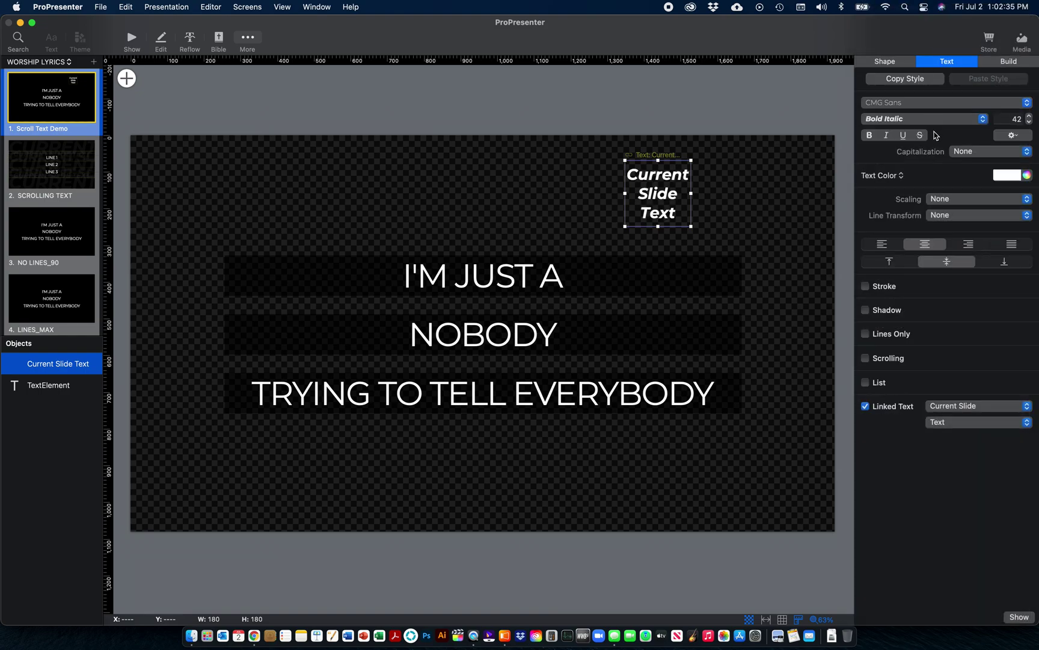
pyautogui.click(964, 153)
pyautogui.click(968, 169)
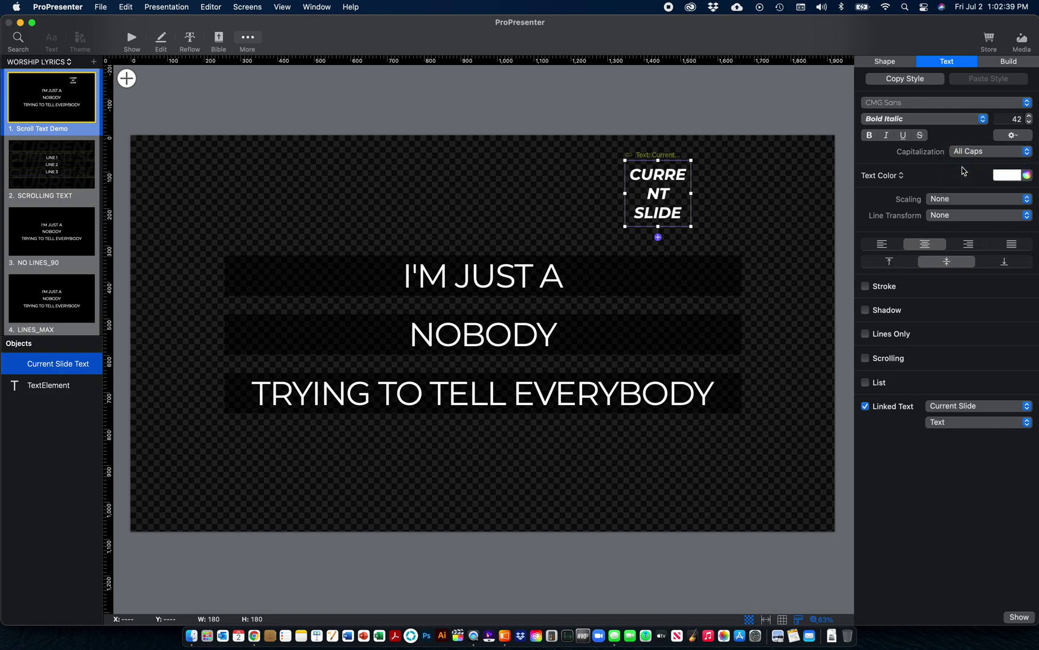
pyautogui.moveTo(665, 192); pyautogui.dragTo(143, 152)
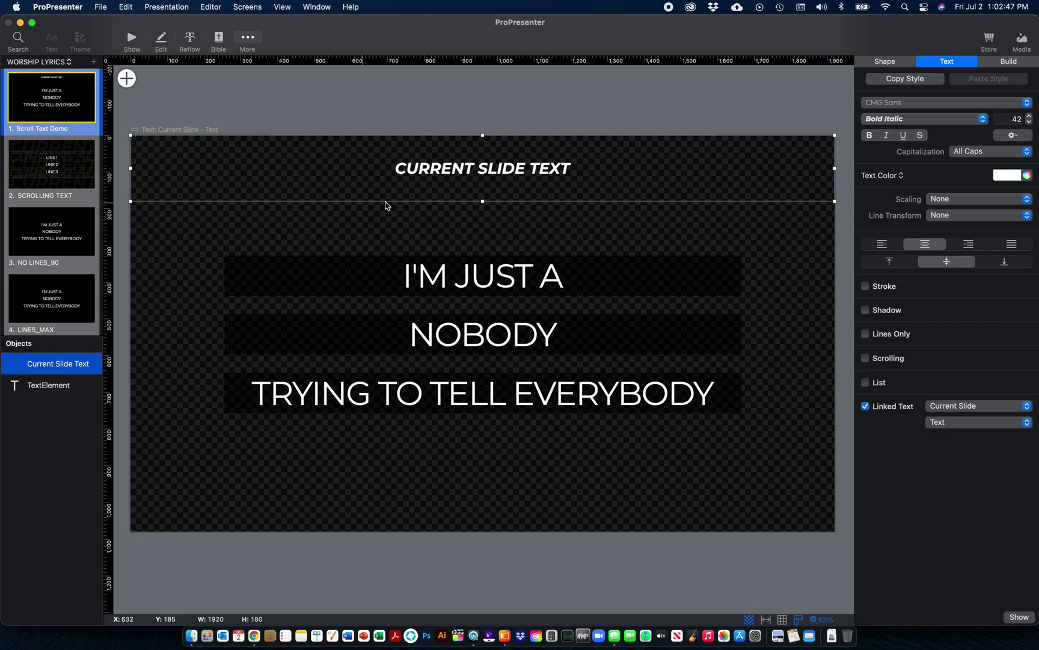
# Set the linked text to 400 pt and make its box taller, to 1920 x 289.
pyautogui.doubleClick(1021, 119)
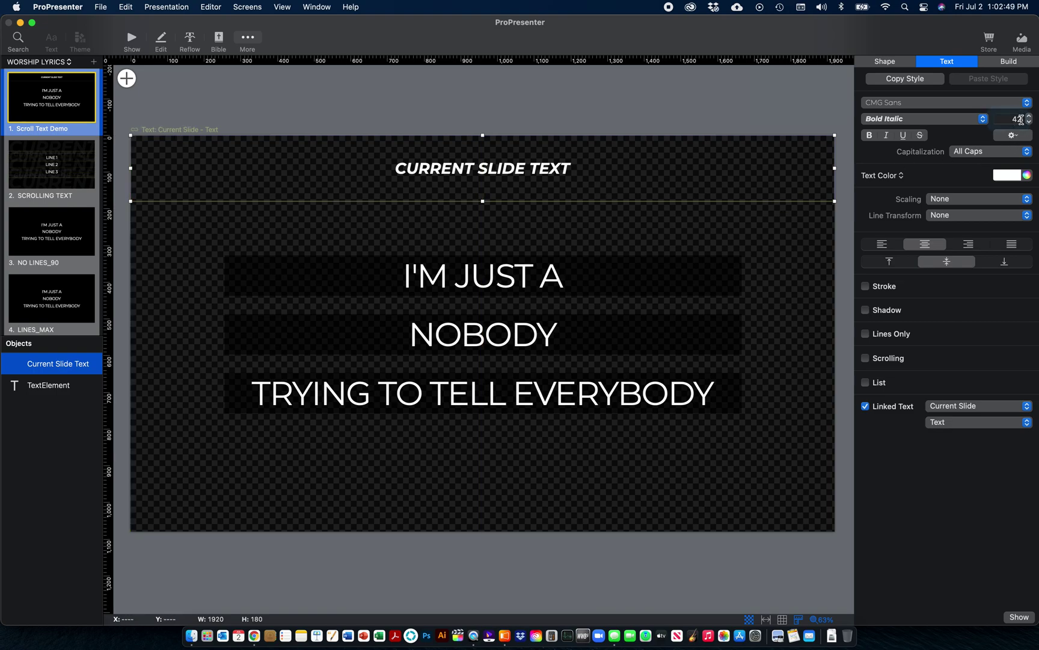
pyautogui.write('400')
pyautogui.press('Return')
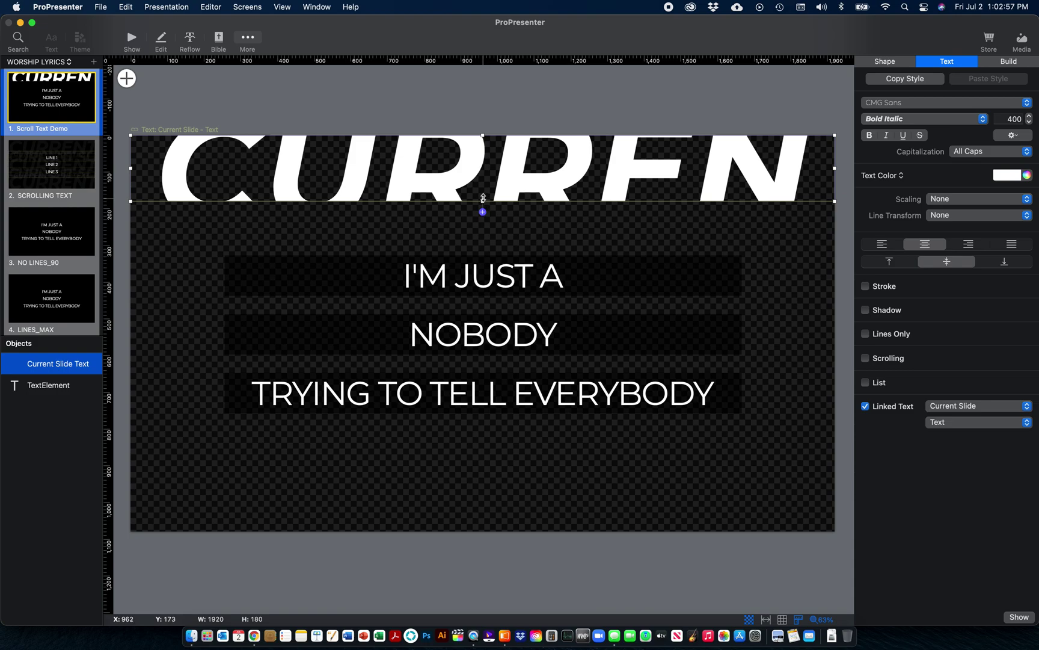
pyautogui.moveTo(482, 199); pyautogui.dragTo(482, 239)
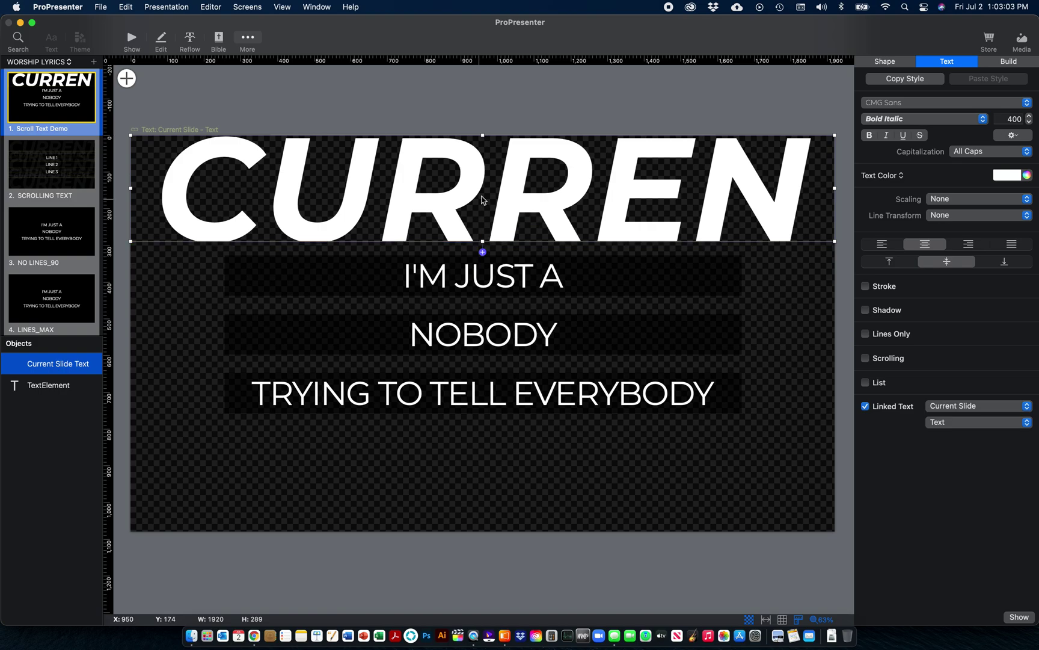
pyautogui.hscroll(-1, 787, 167)
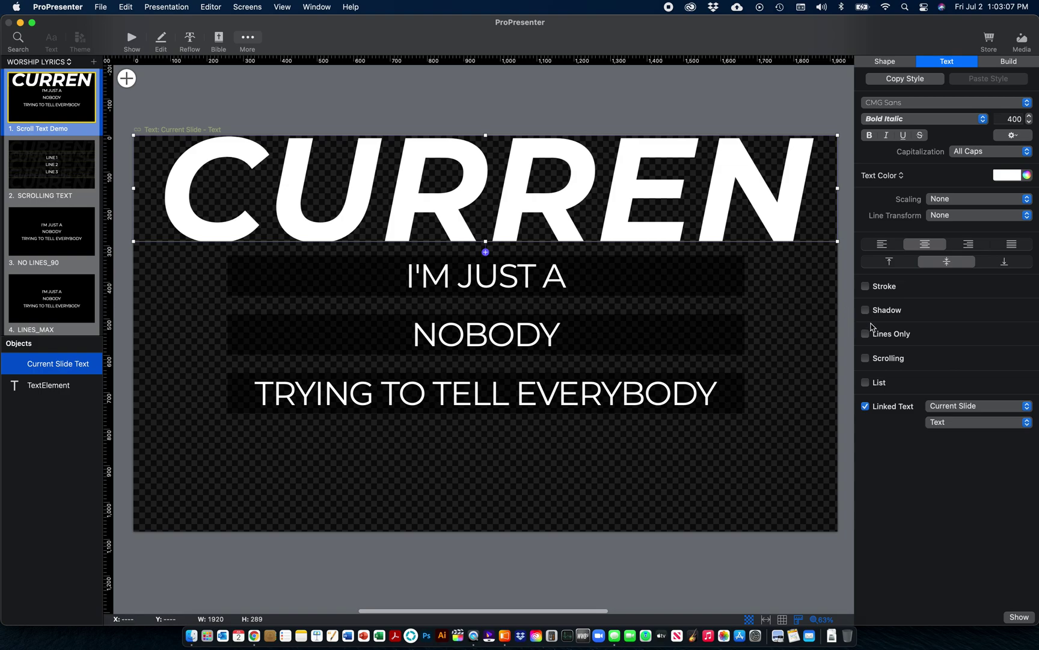
# Set the Line Transform to Remove line returns so the linked text runs on one line.
pyautogui.click(943, 217)
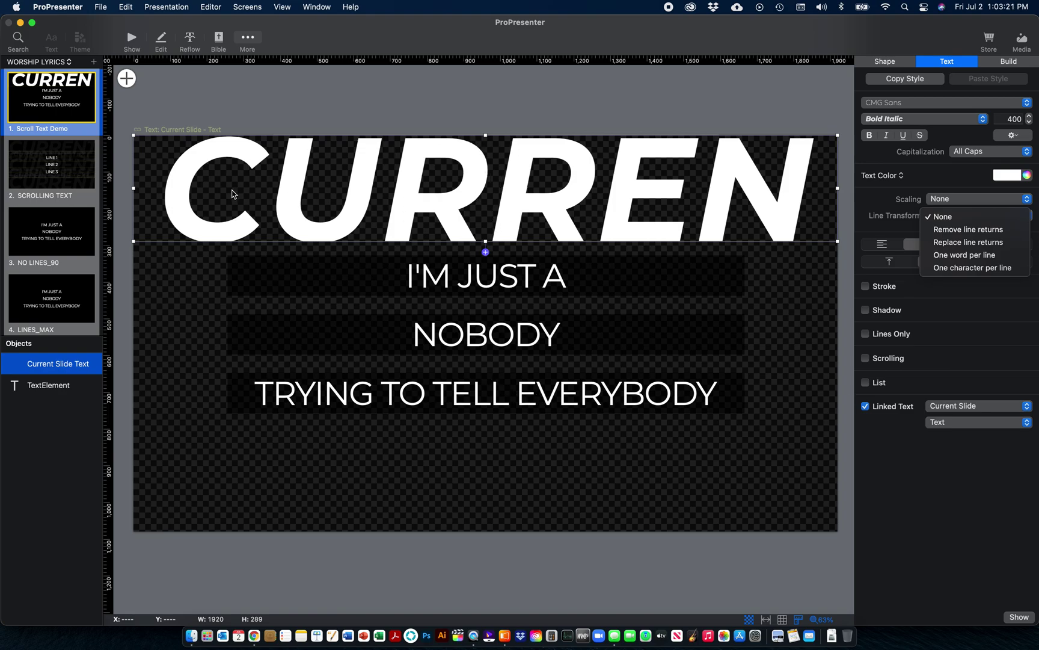
pyautogui.click(970, 231)
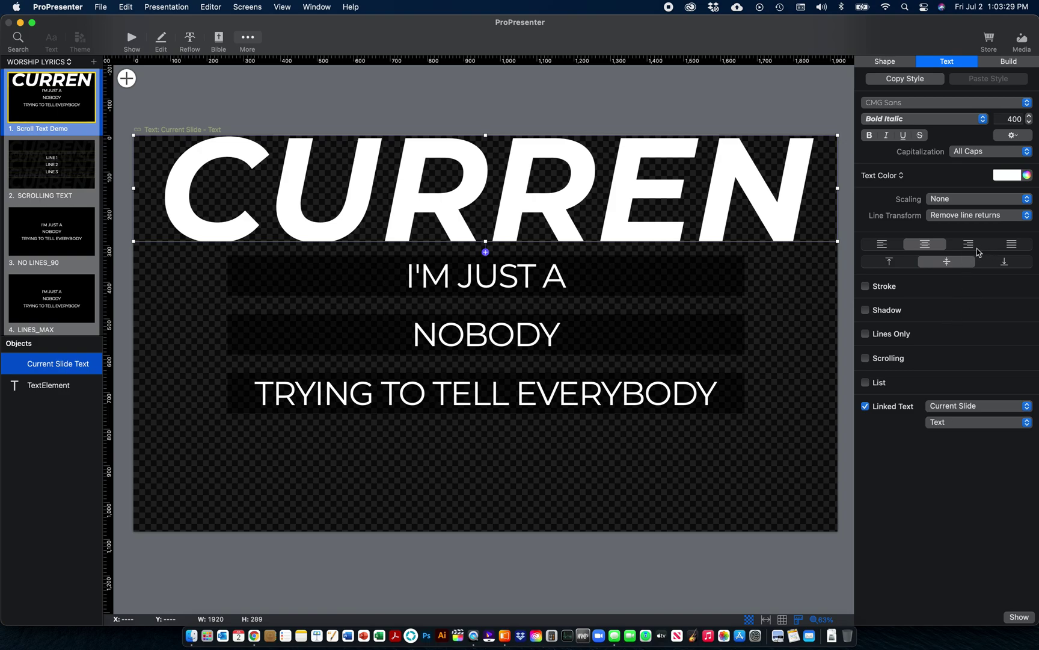
pyautogui.moveTo(1016, 176)
# Enable Scrolling with Repeat unchecked on the linked text, then return to the Show view.
pyautogui.click(865, 358)
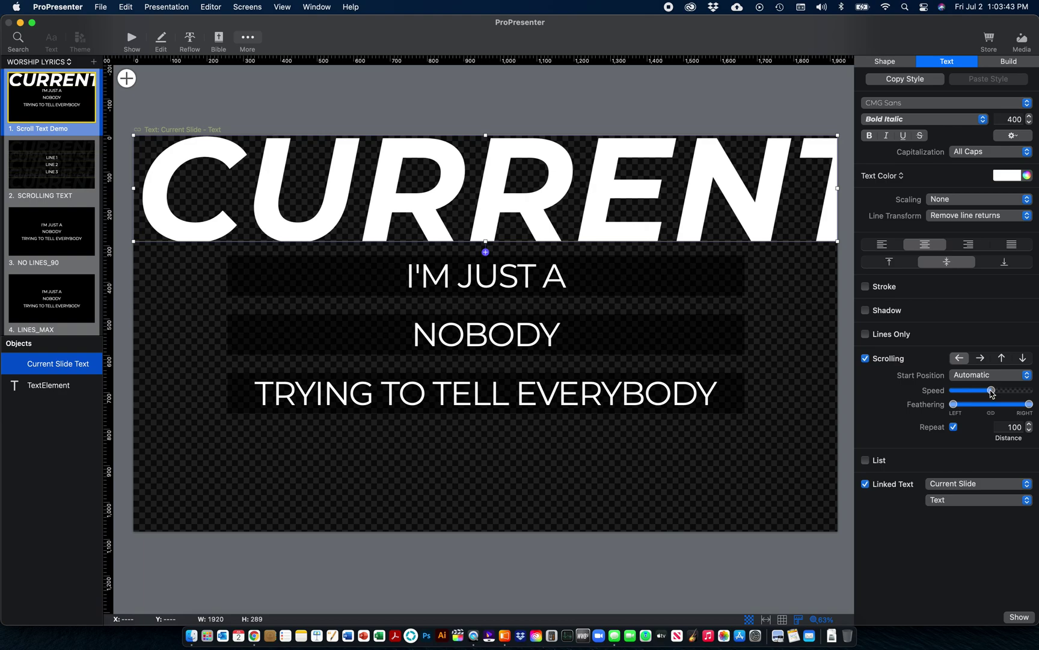
pyautogui.click(953, 428)
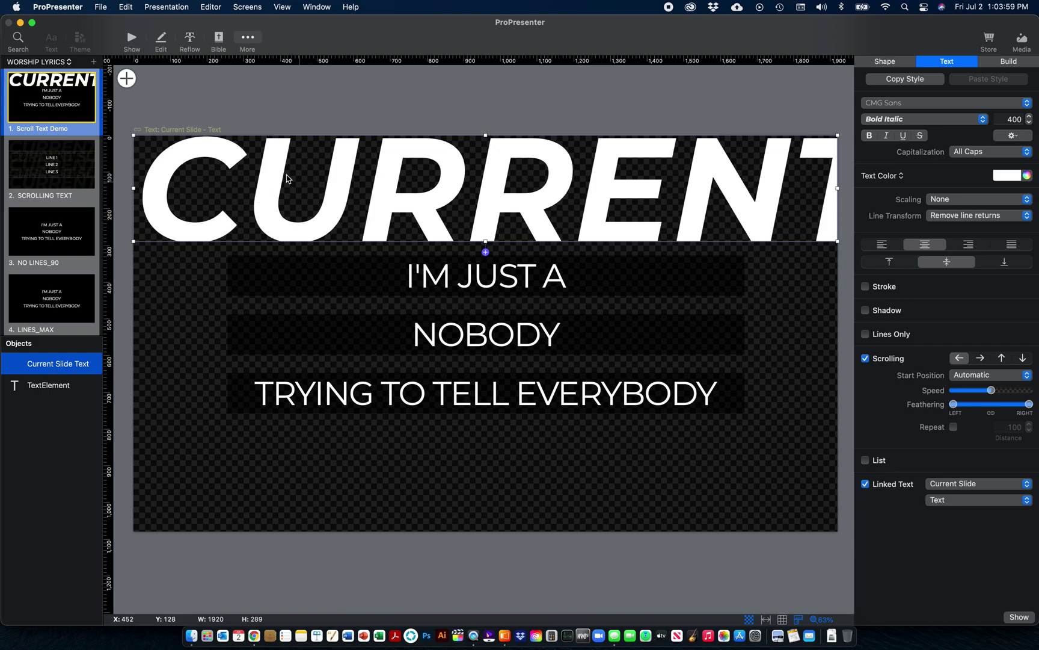
pyautogui.click(132, 38)
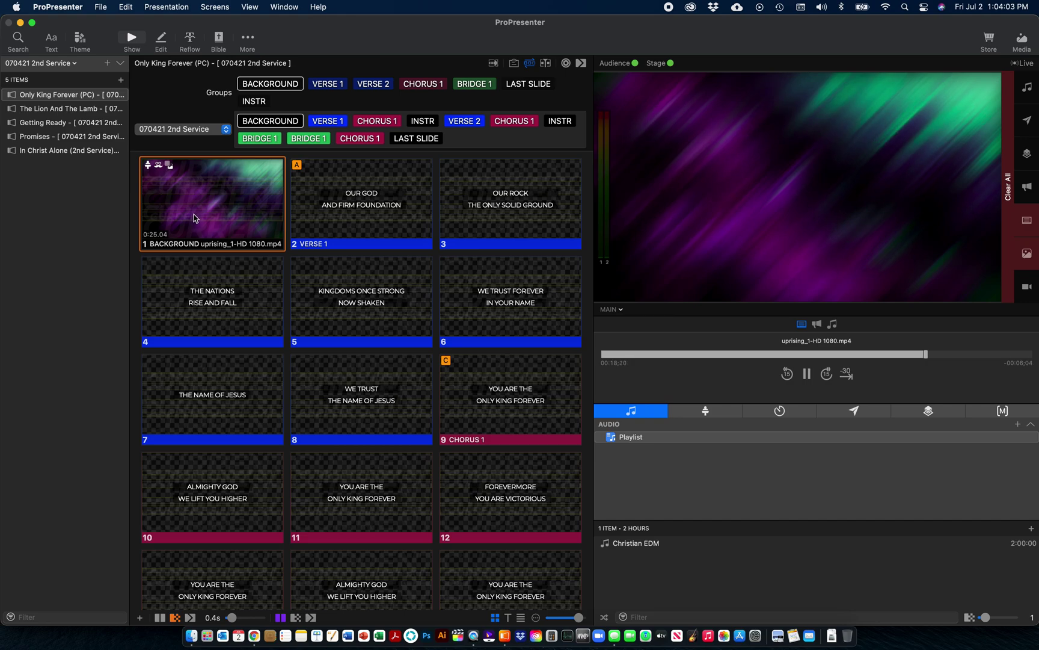
# Apply the Scroll Text Demo theme to the song.
pyautogui.click(81, 39)
pyautogui.moveTo(115, 67)
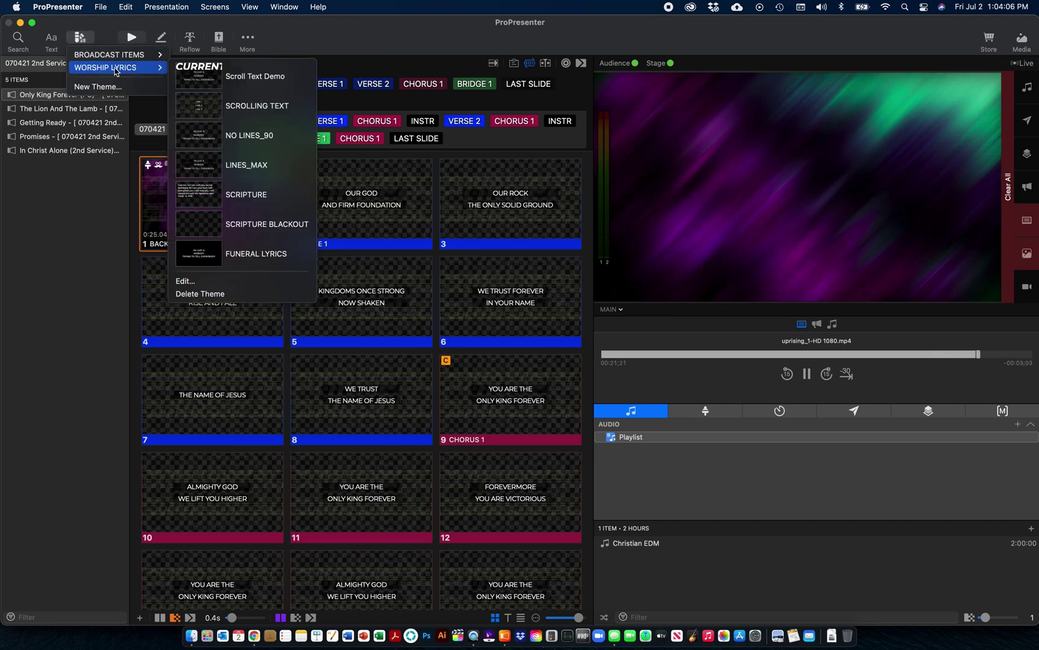
pyautogui.click(203, 79)
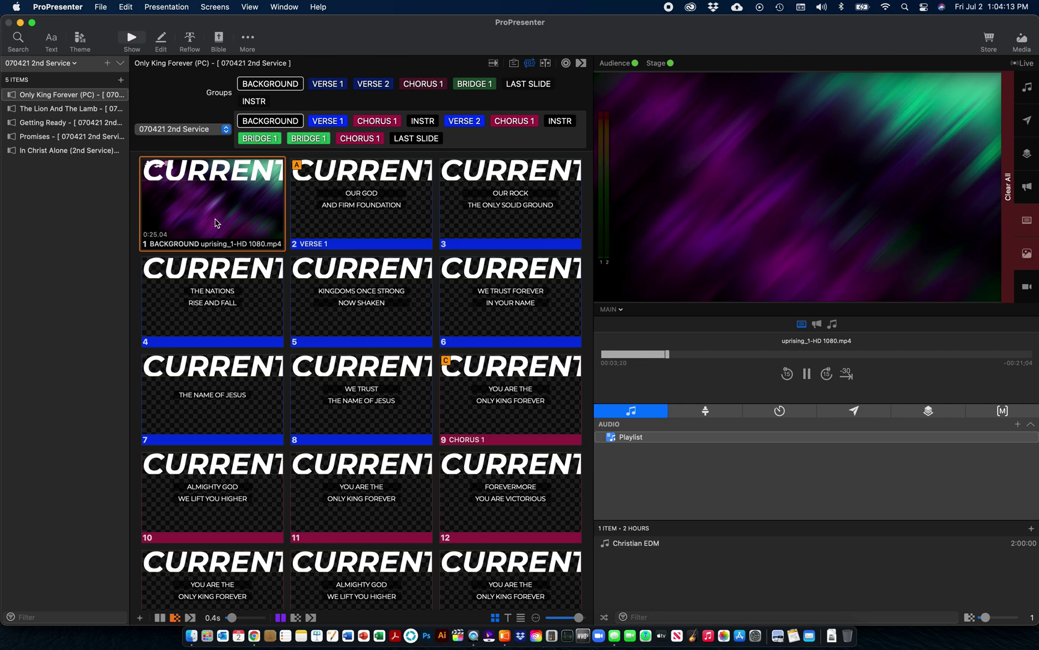
# Put the OUR GOD verse slide live and advance through the following lyric slides.
pyautogui.click(362, 216)
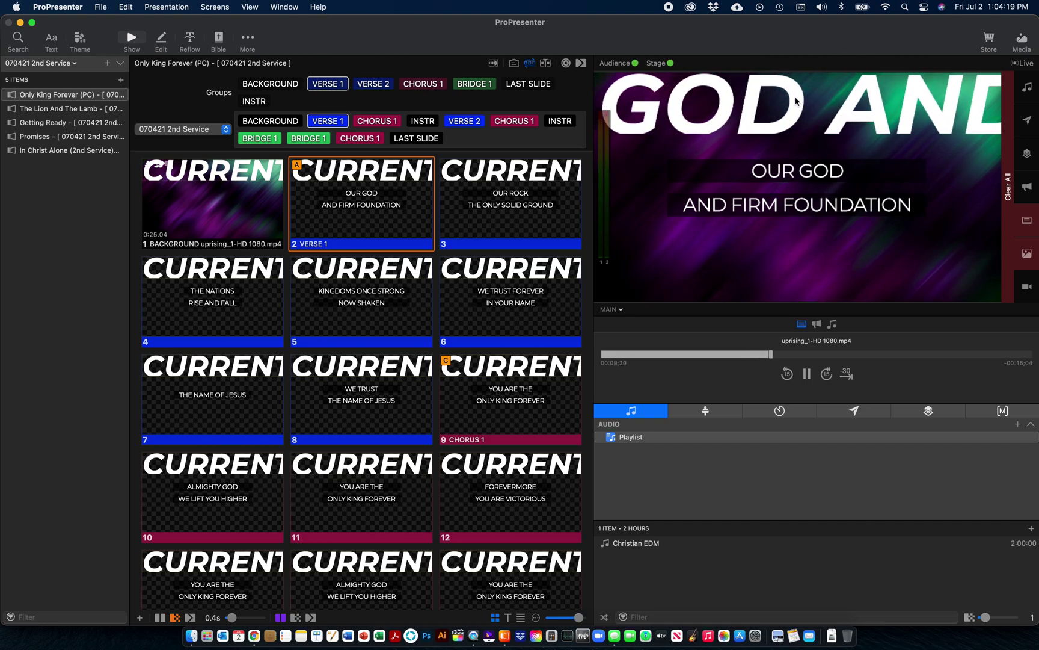
pyautogui.press('Right')
pyautogui.press('Right')
pyautogui.press('Right')
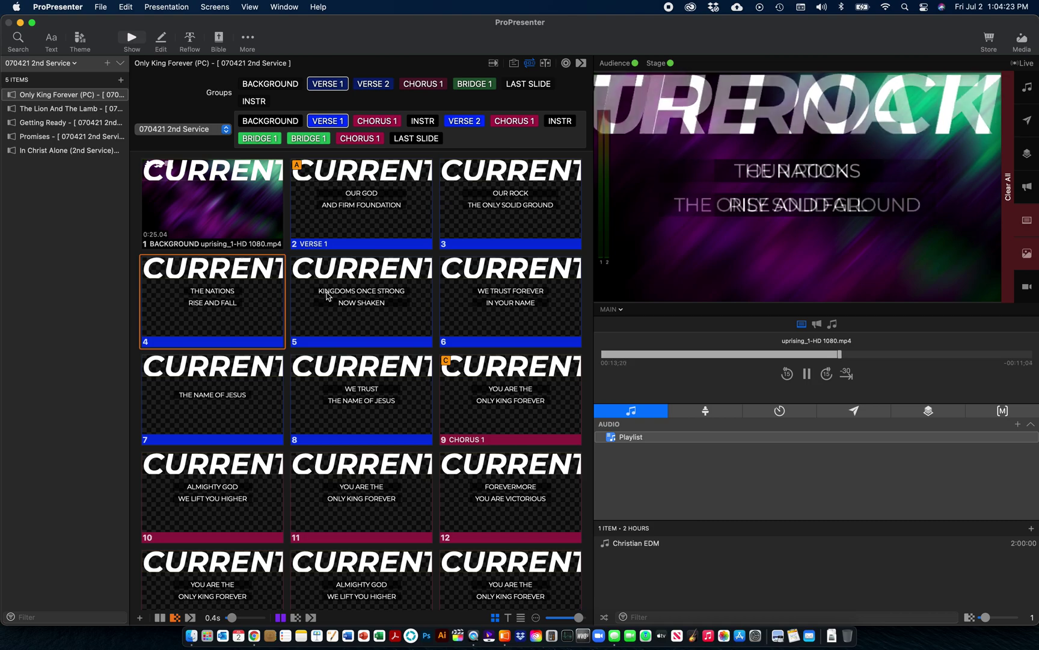
pyautogui.press('Right')
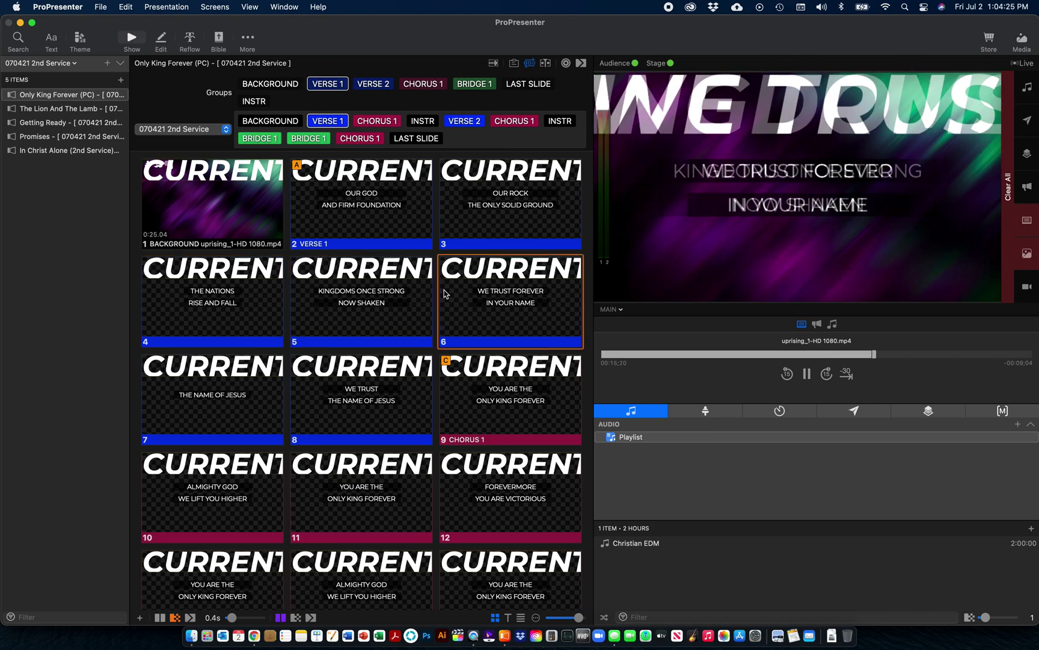
# Open Scroll Text Demo in the Theme Editor and make the current-slide text box slightly taller.
pyautogui.click(248, 36)
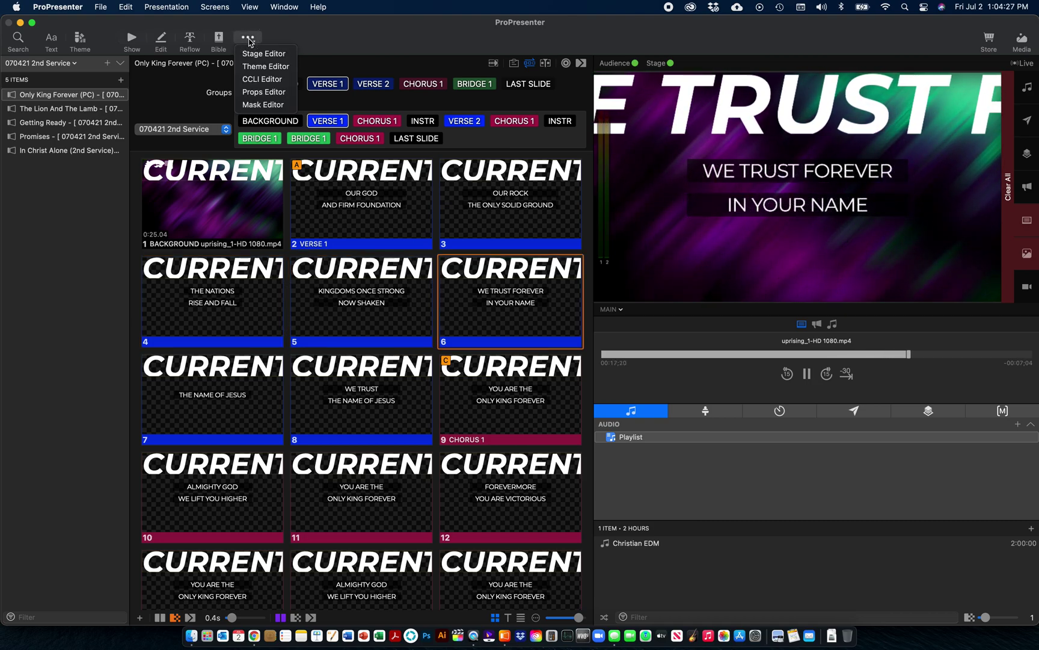
pyautogui.click(259, 67)
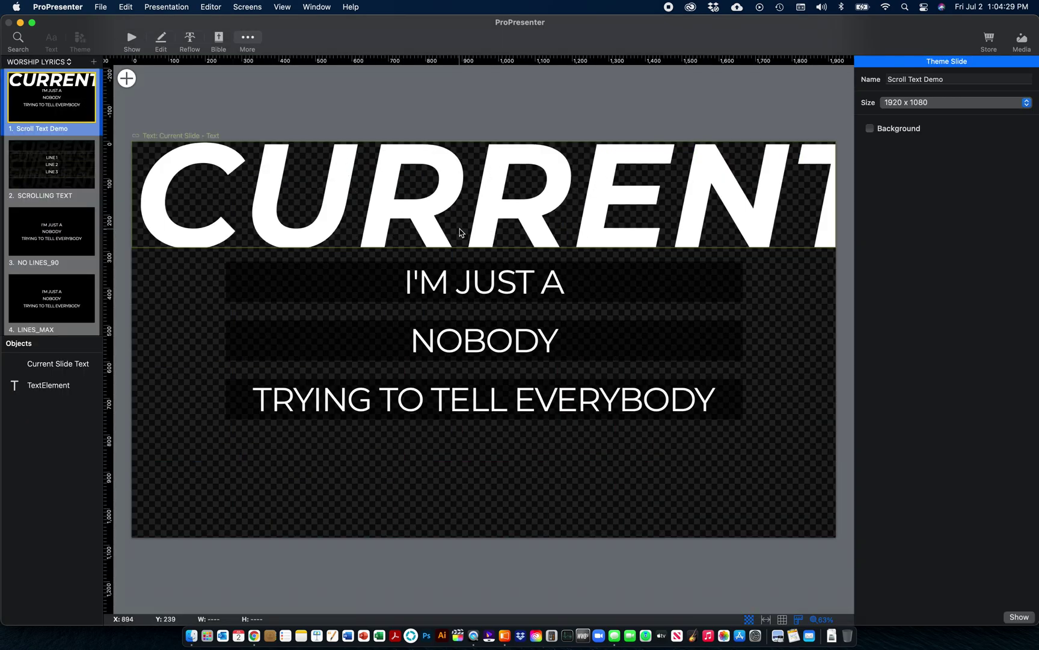
pyautogui.click(504, 223)
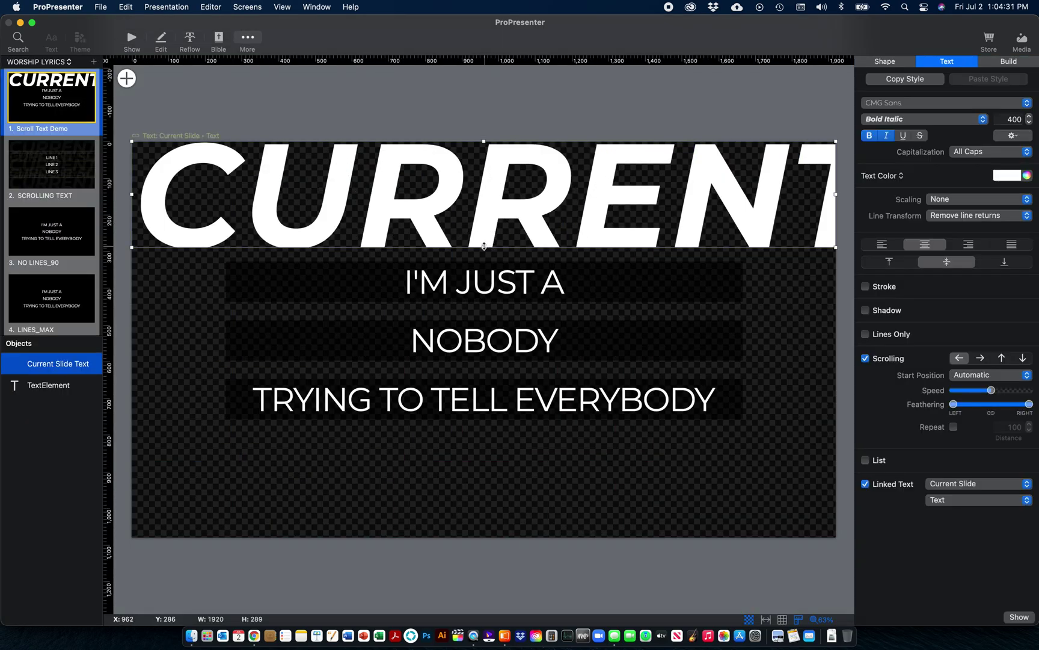
pyautogui.moveTo(484, 248); pyautogui.dragTo(485, 252)
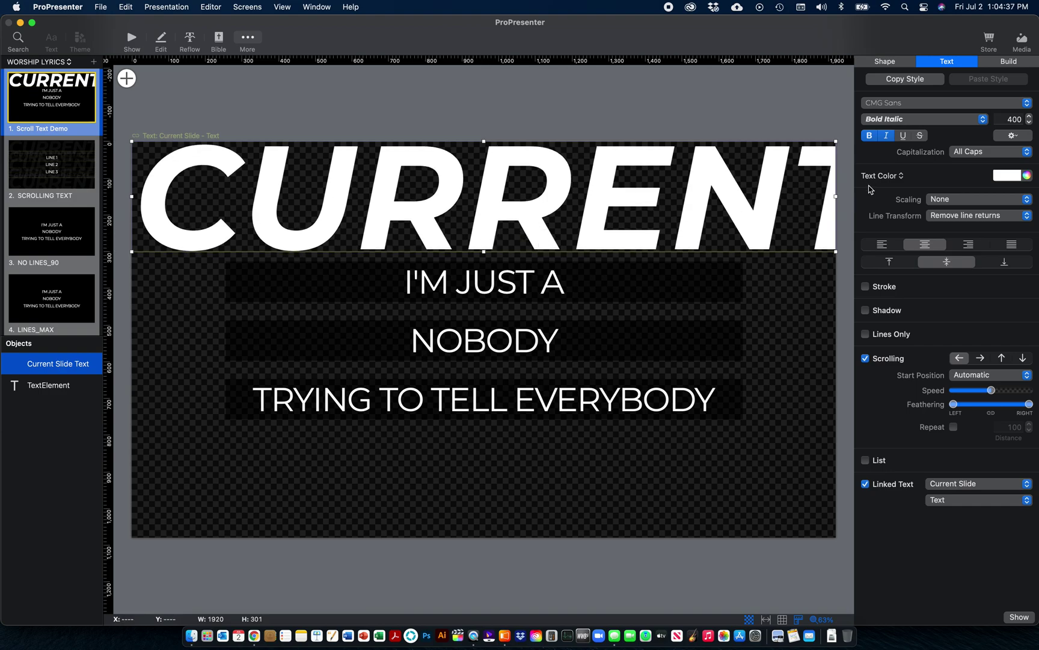
# Set the scrolling text colour to white at 5% opacity.
pyautogui.click(1015, 175)
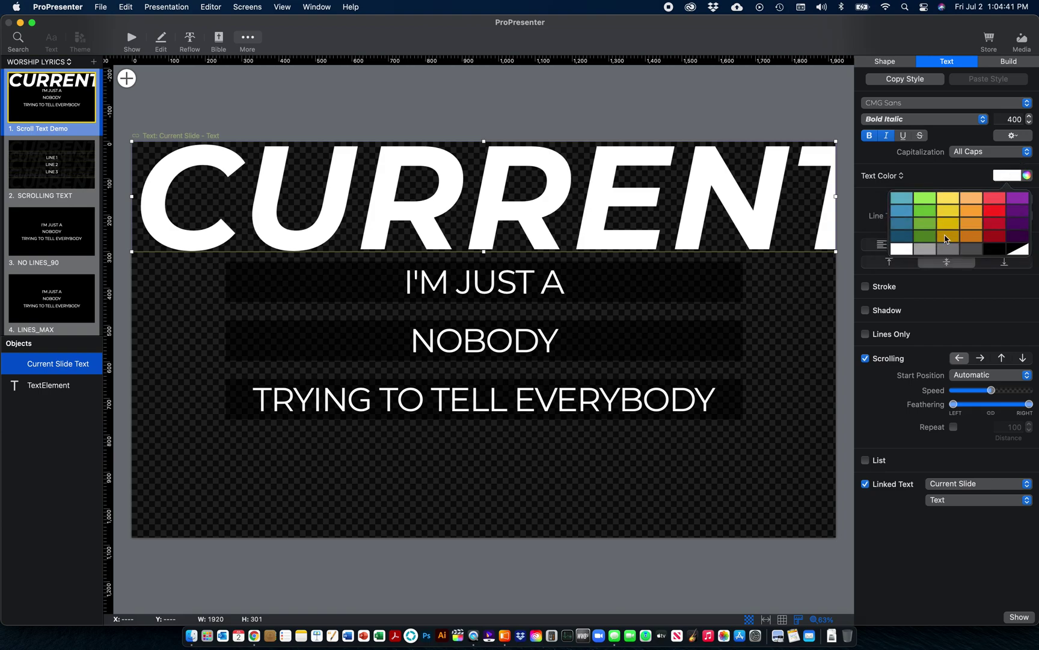
pyautogui.click(901, 248)
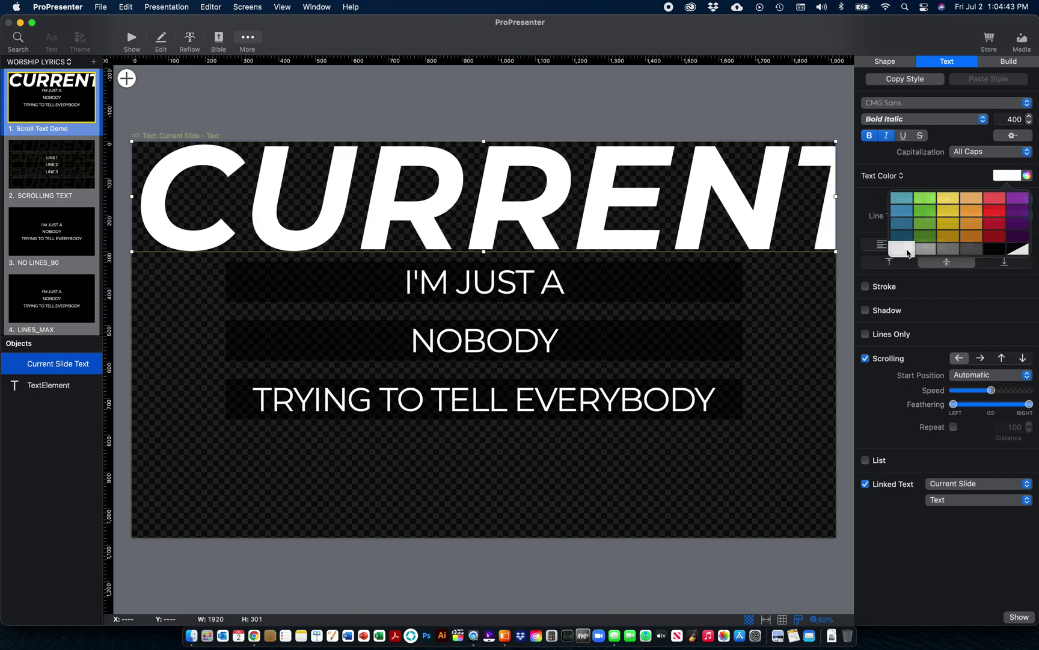
pyautogui.click(1015, 176)
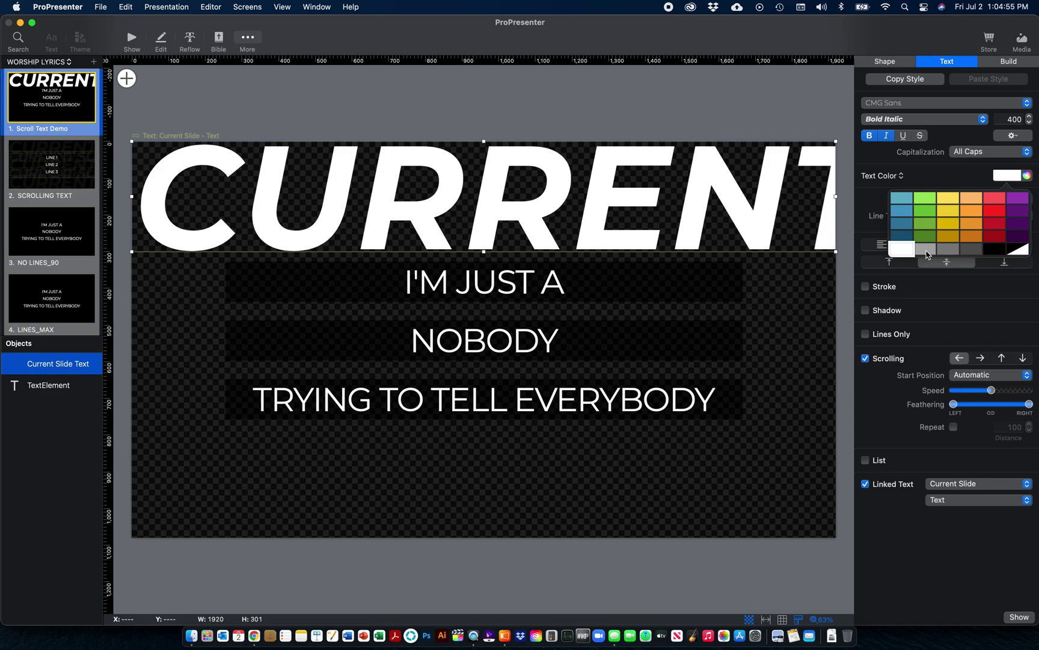
pyautogui.click(1028, 173)
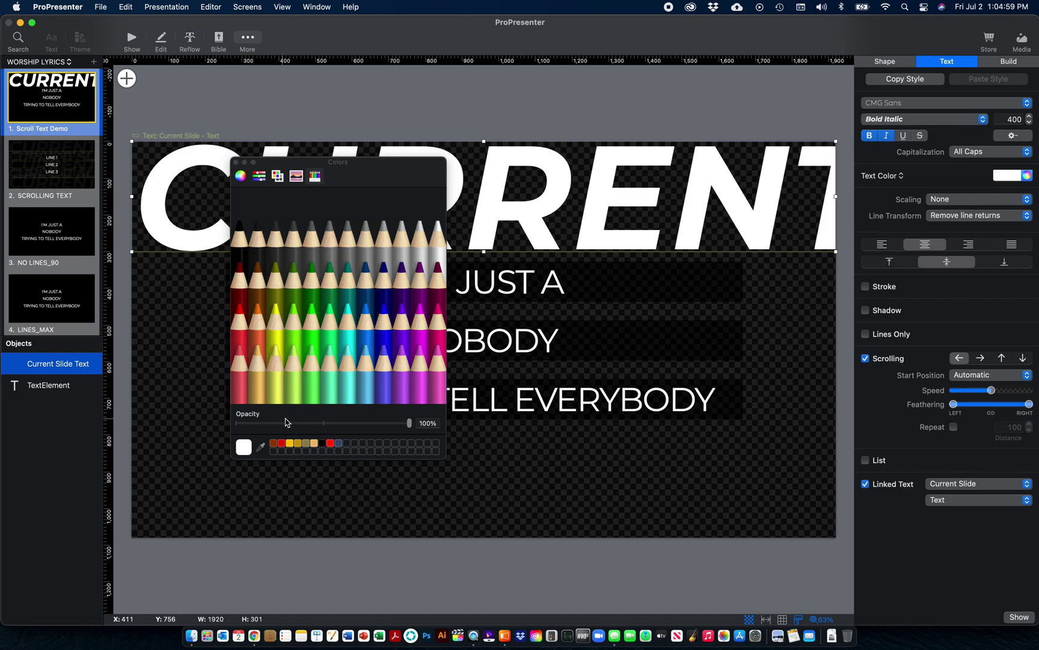
pyautogui.moveTo(408, 428); pyautogui.dragTo(248, 428)
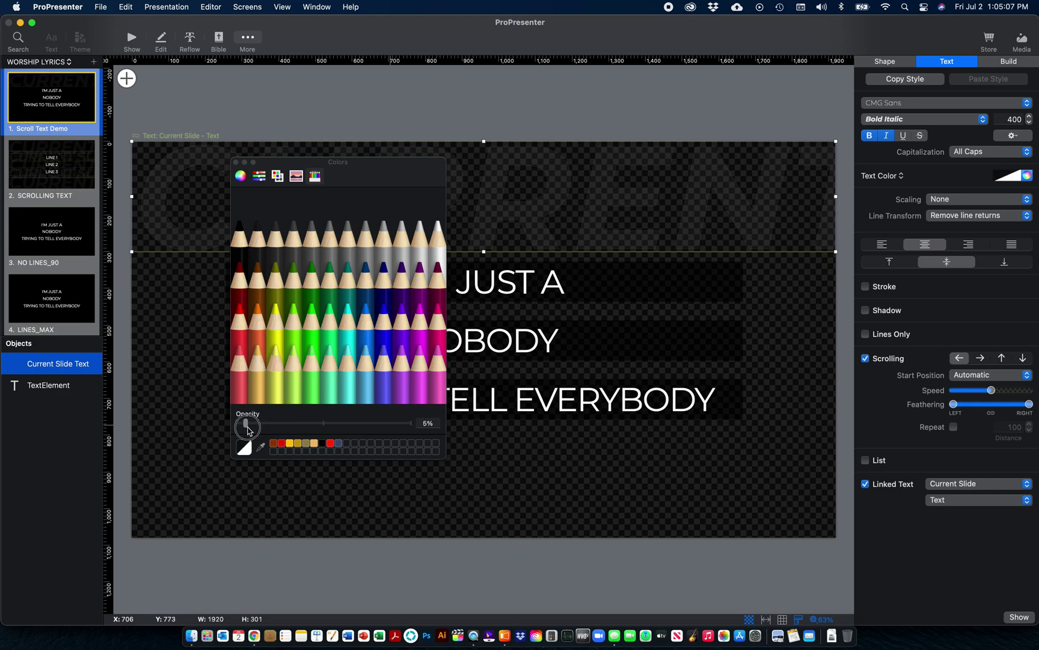
pyautogui.click(236, 163)
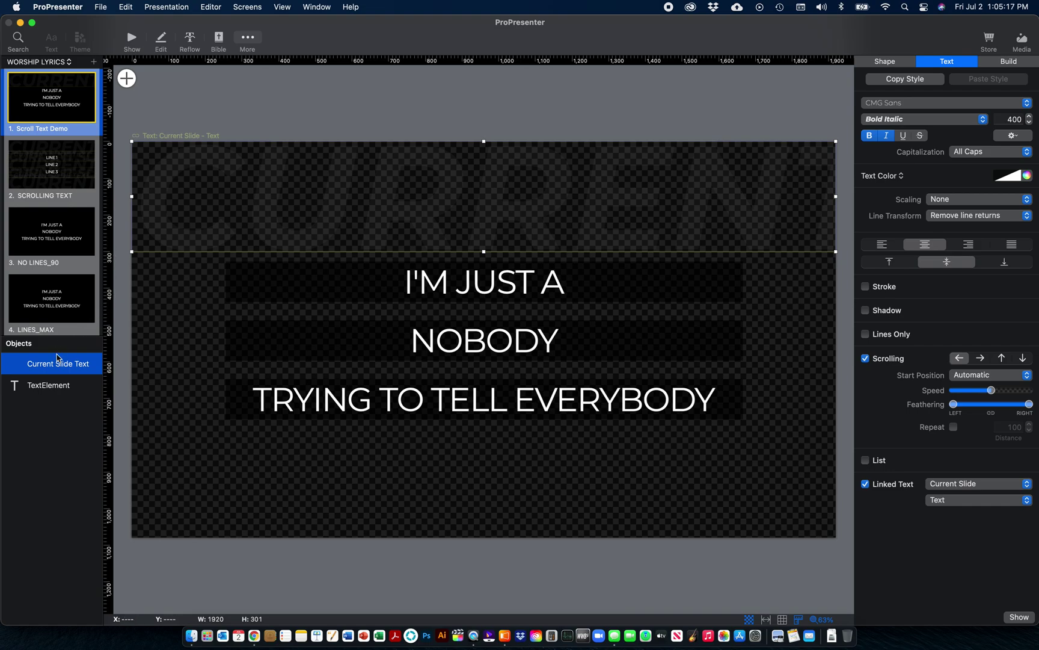
# Move the scrolling text layer beneath TextElement, hide the lyric box, and set left feathering to 5%.
pyautogui.moveTo(47, 364); pyautogui.dragTo(44, 397)
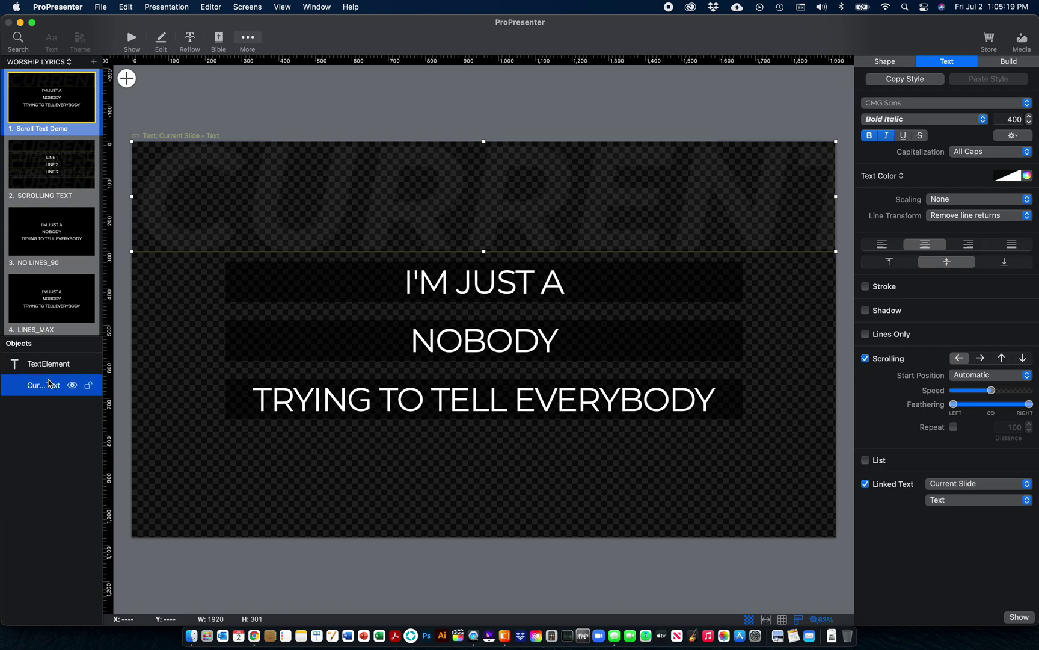
pyautogui.click(72, 364)
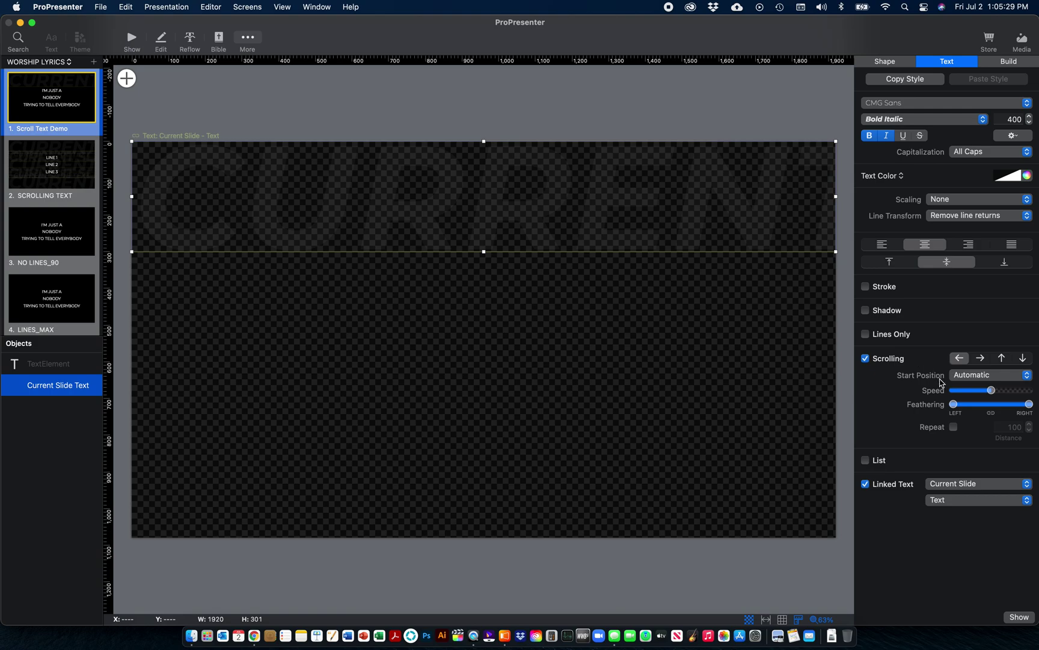
pyautogui.moveTo(954, 408); pyautogui.dragTo(955, 409)
pyautogui.moveTo(956, 407); pyautogui.dragTo(957, 407)
# Slow the scrolling speed to 5% and return to the song's slides.
pyautogui.moveTo(996, 394); pyautogui.dragTo(958, 399)
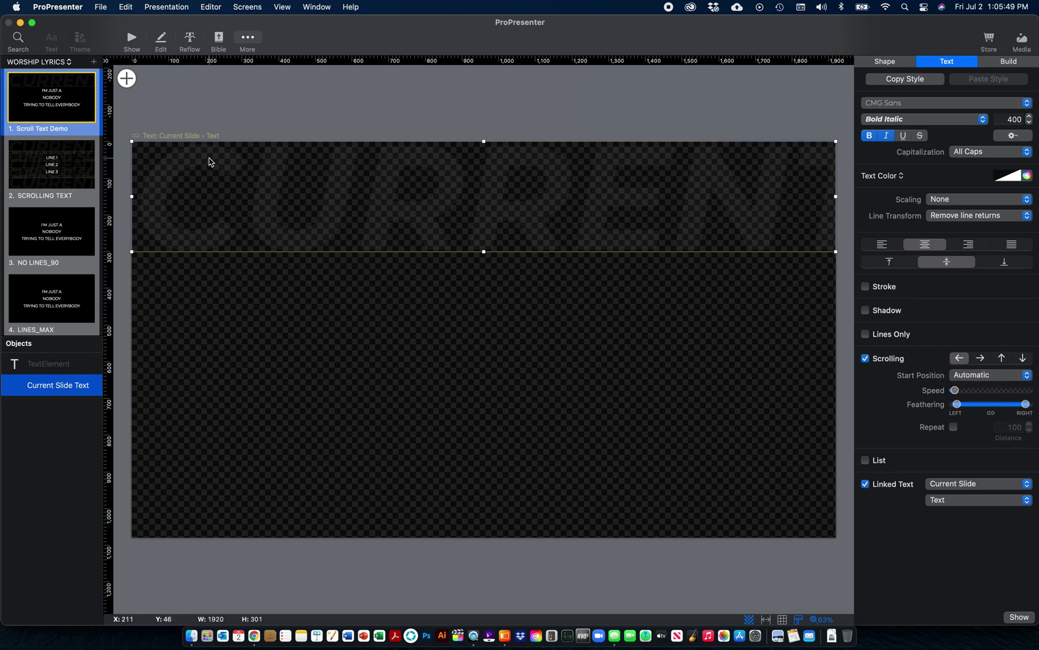
pyautogui.click(132, 39)
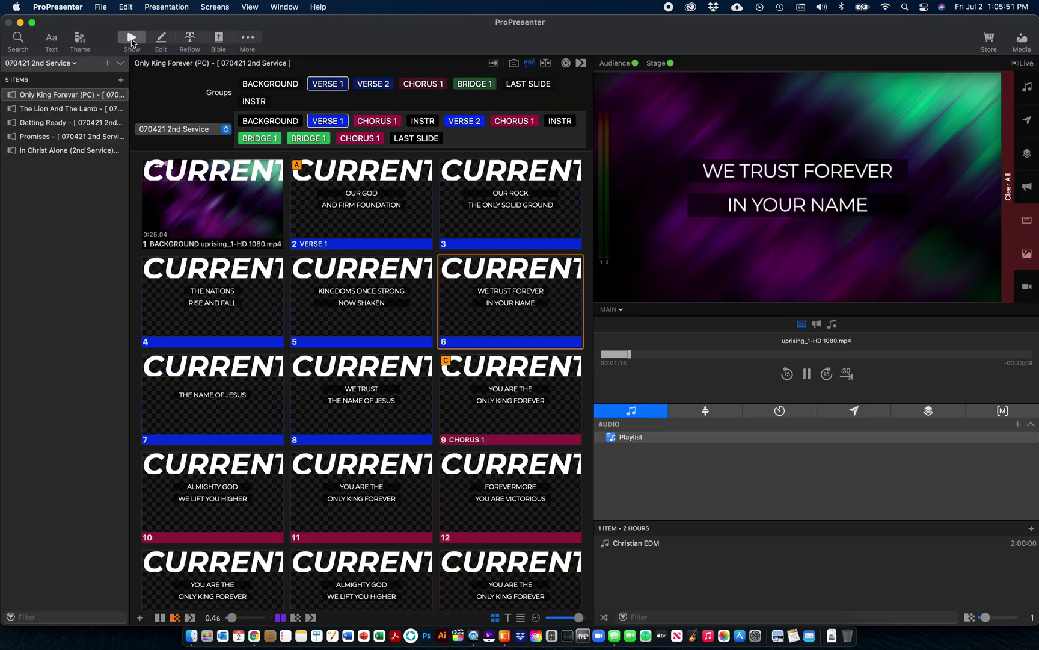
# Put the OUR GOD slide live and reapply the Scroll Text Demo theme to the song.
pyautogui.click(327, 195)
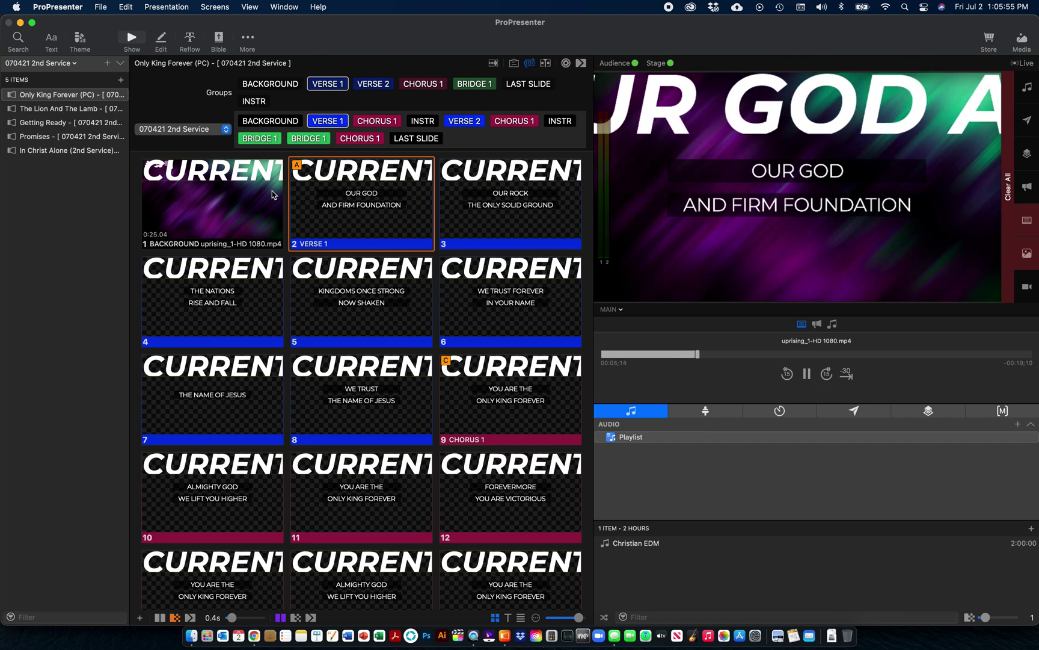
pyautogui.click(80, 41)
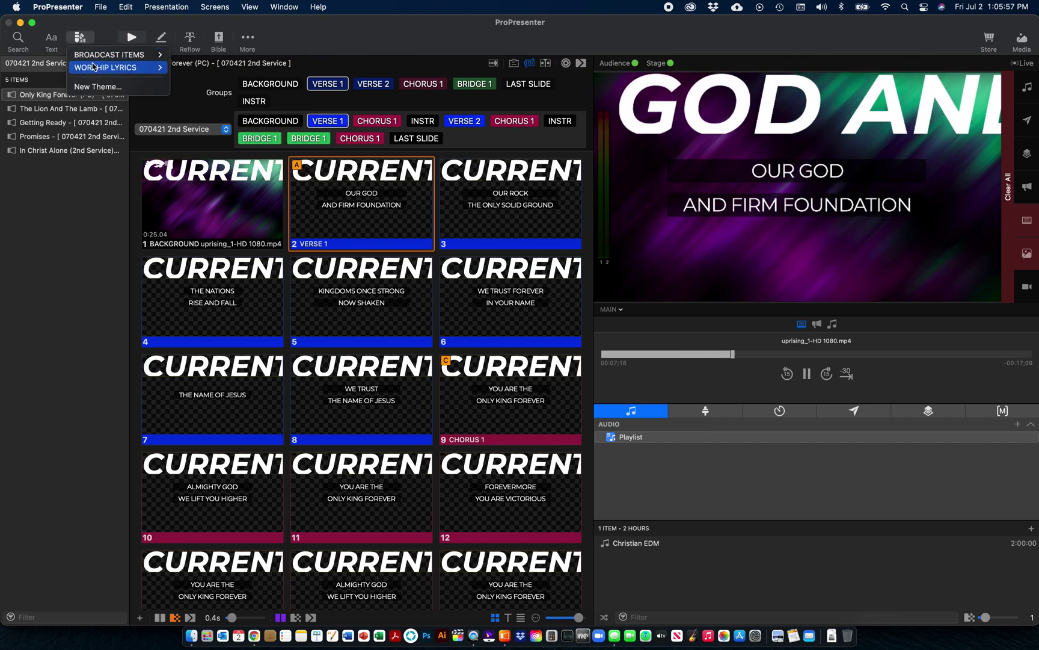
pyautogui.moveTo(105, 68)
pyautogui.click(194, 79)
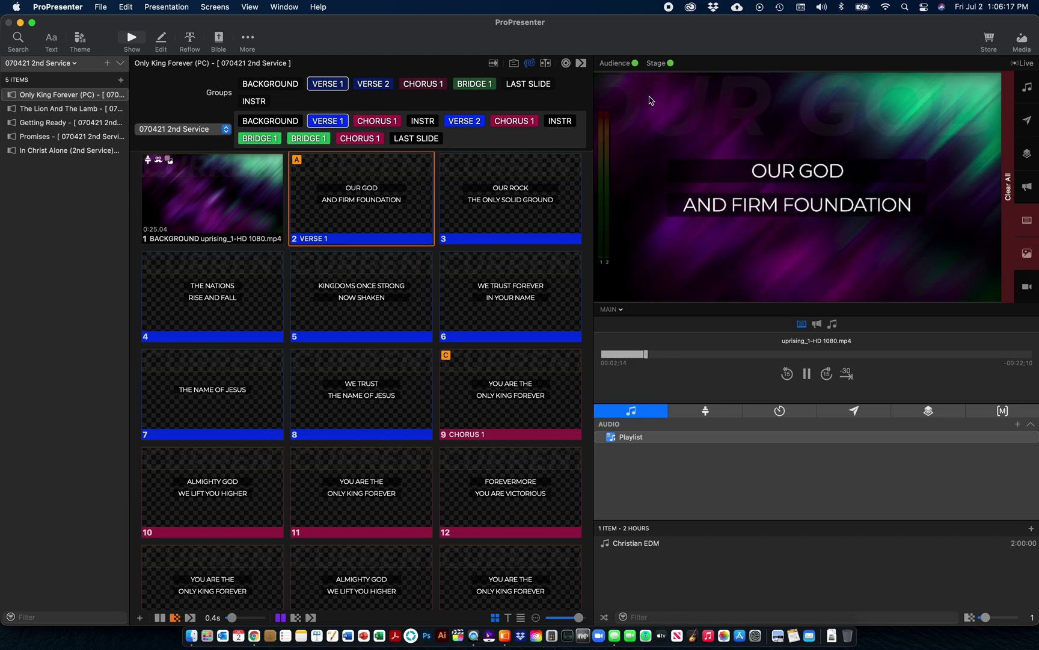
pyautogui.click(247, 37)
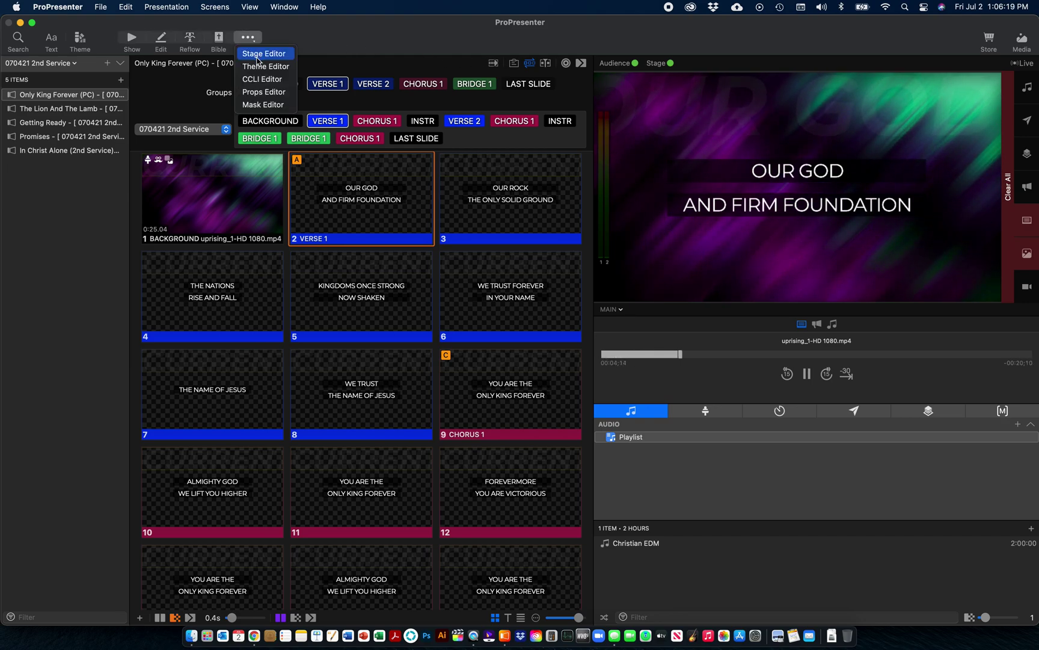
# In the Scroll Text Demo theme, raise the current-slide text box's left feathering to 6%.
pyautogui.click(258, 67)
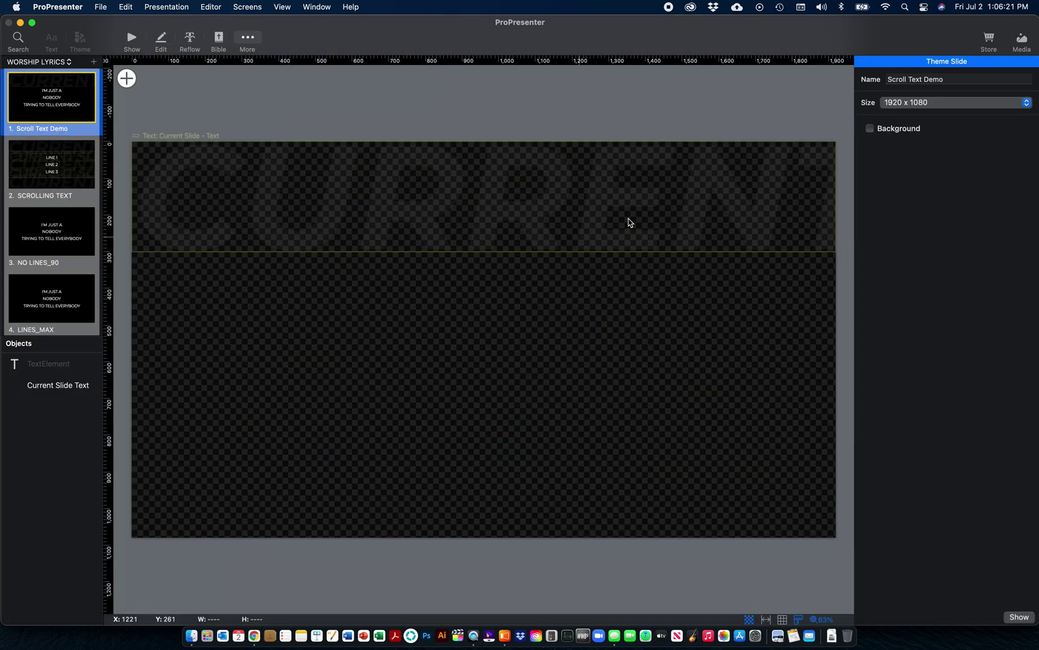
pyautogui.click(743, 180)
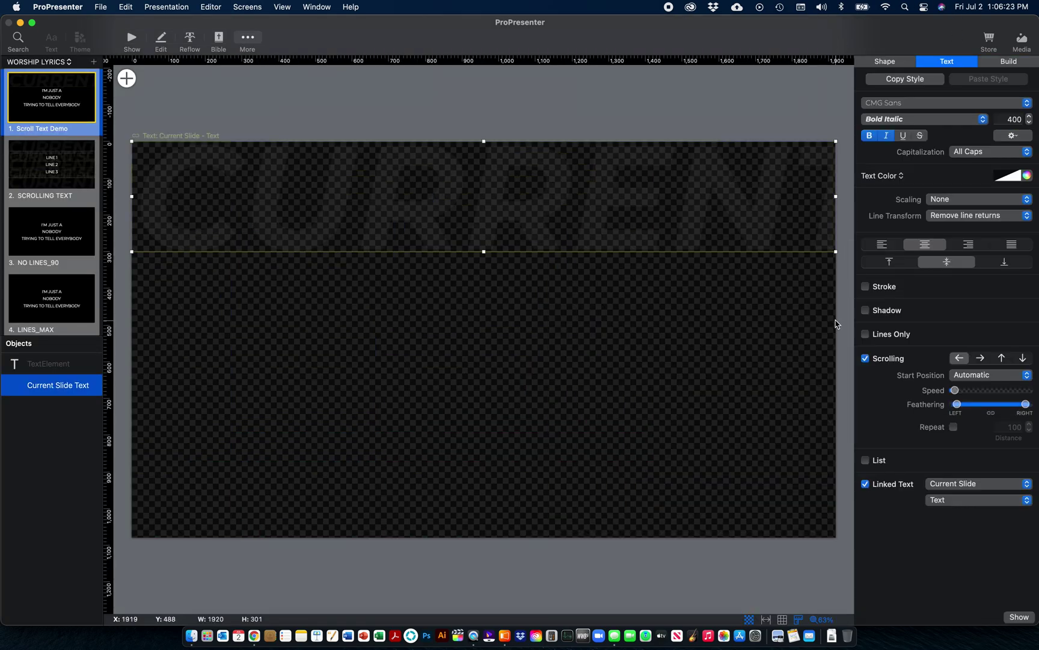
pyautogui.click(957, 407)
pyautogui.moveTo(958, 409); pyautogui.dragTo(963, 409)
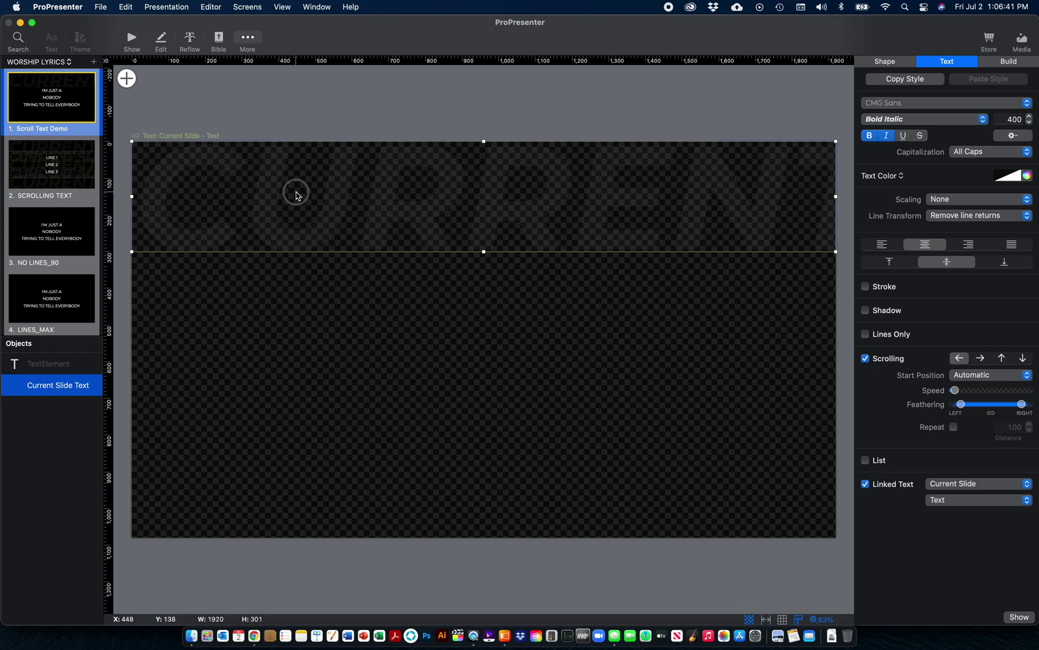
# Duplicate the scrolling text box and move the copy below the original band.
pyautogui.press('super+c')
pyautogui.press('super+v')
pyautogui.moveTo(308, 196); pyautogui.dragTo(300, 318)
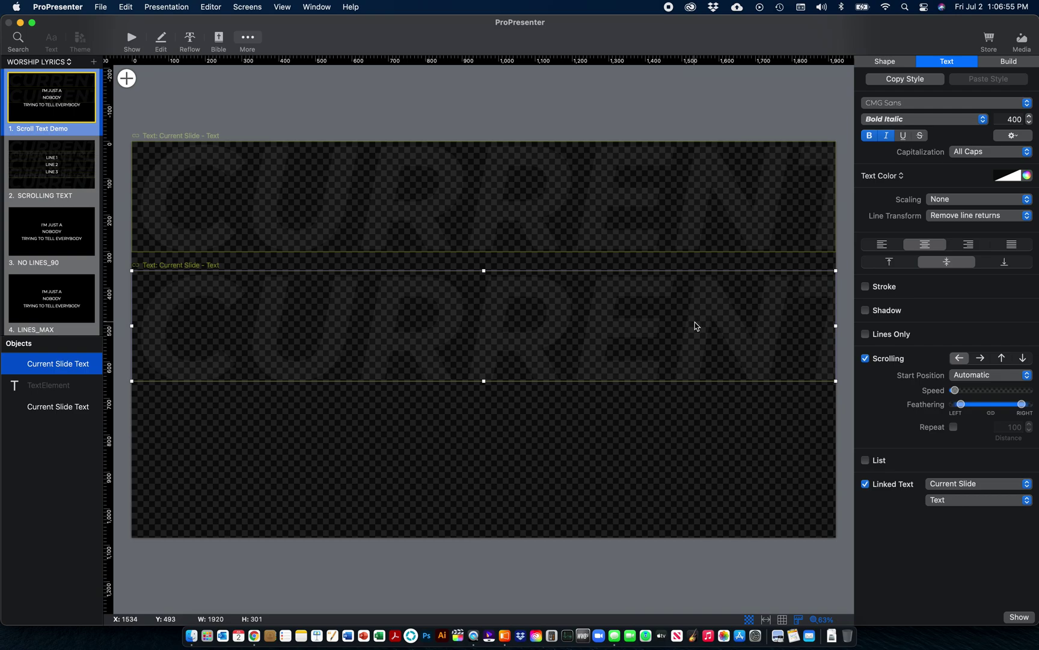
# Make the duplicate scroll rightward with 200-size text and a shorter box.
pyautogui.click(981, 359)
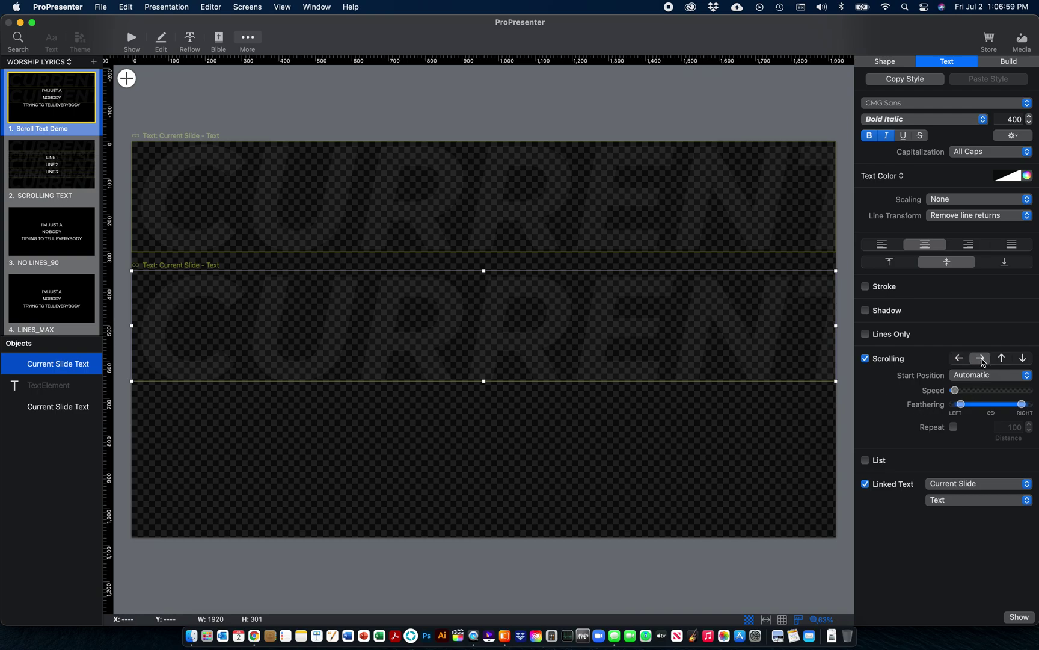
pyautogui.click(1011, 120)
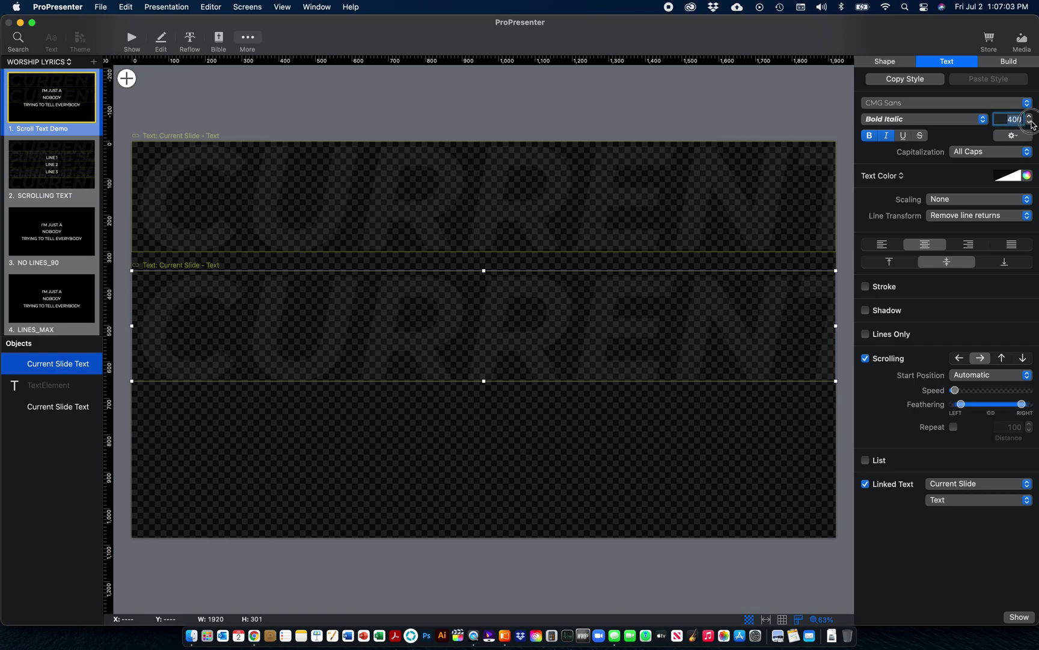
pyautogui.write('200')
pyautogui.press('Return')
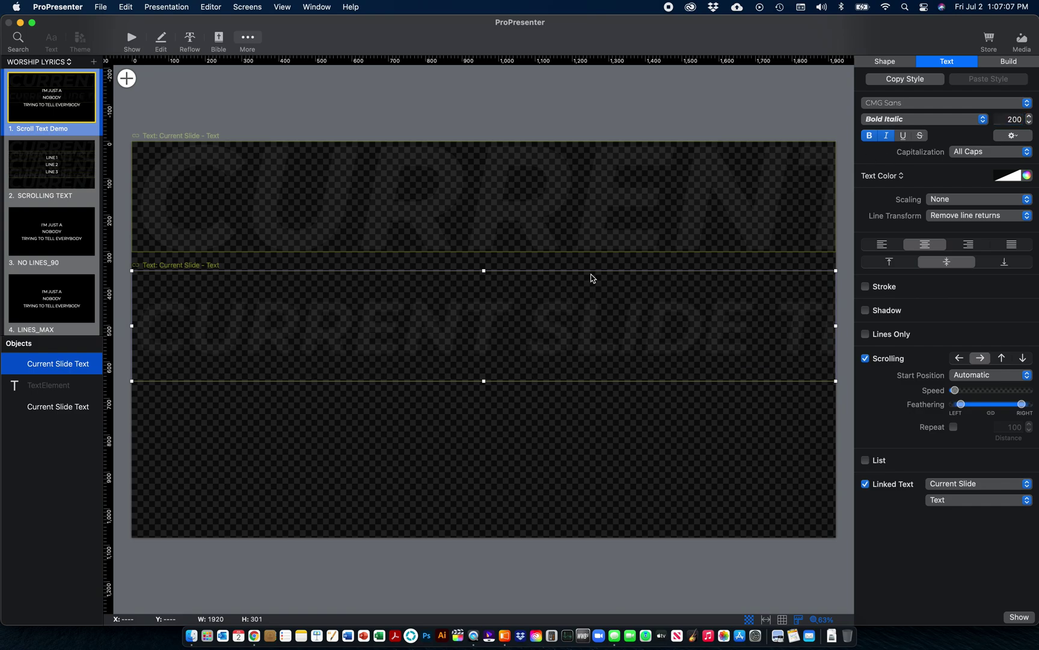
pyautogui.moveTo(485, 381); pyautogui.dragTo(518, 266)
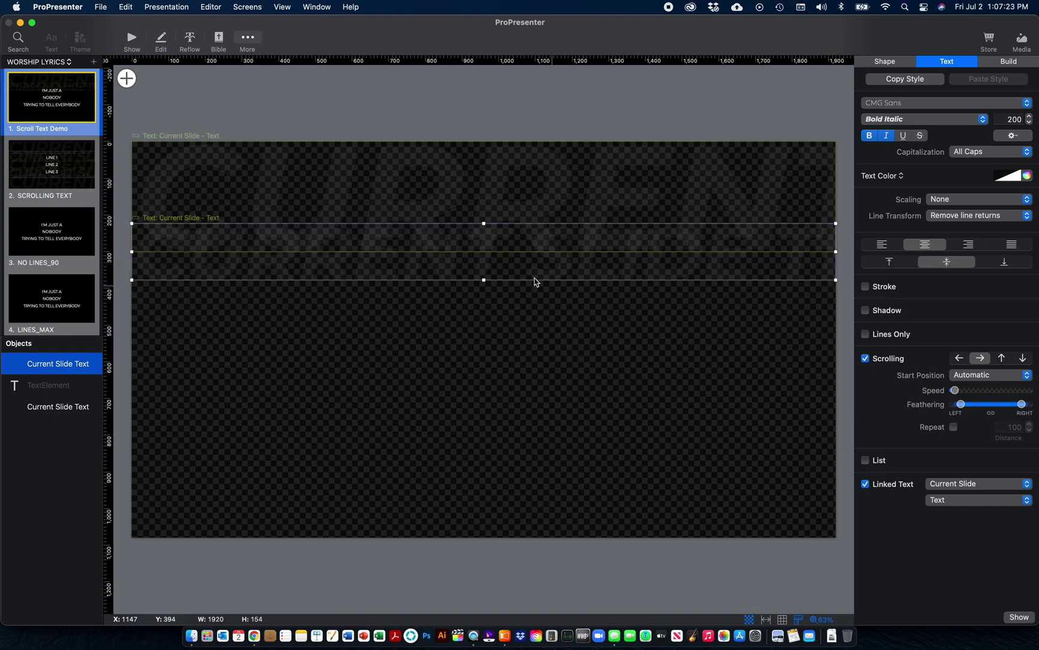
# Reduce the duplicate's font size to 150, move it lower, and shorten the box further.
pyautogui.doubleClick(1012, 119)
pyautogui.write('150')
pyautogui.press('Return')
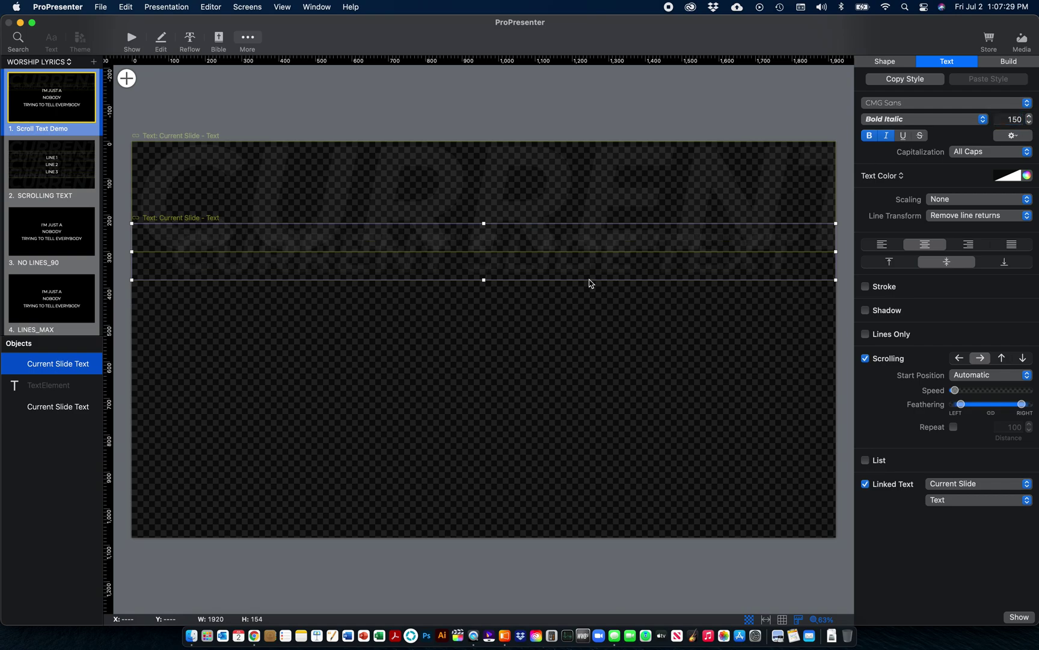
pyautogui.moveTo(587, 277); pyautogui.dragTo(587, 326)
pyautogui.moveTo(485, 326); pyautogui.dragTo(519, 263)
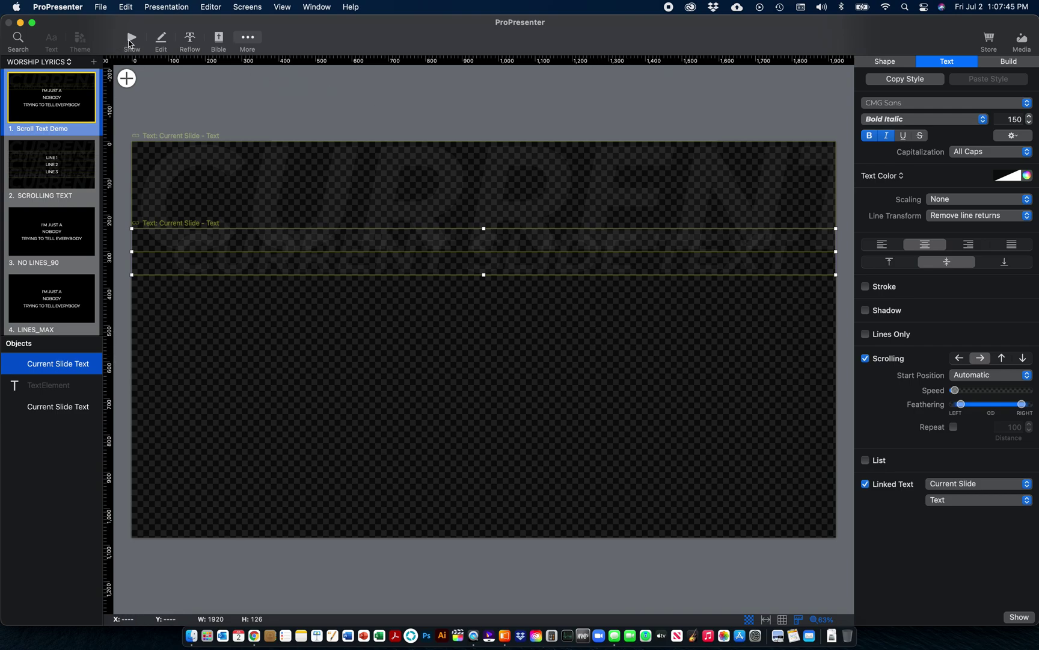
# Make the duplicate repeat at distance 0, then put OUR GOD / AND FIRM FOUNDATION live.
pyautogui.click(954, 428)
pyautogui.click(1010, 427)
pyautogui.click(1030, 430)
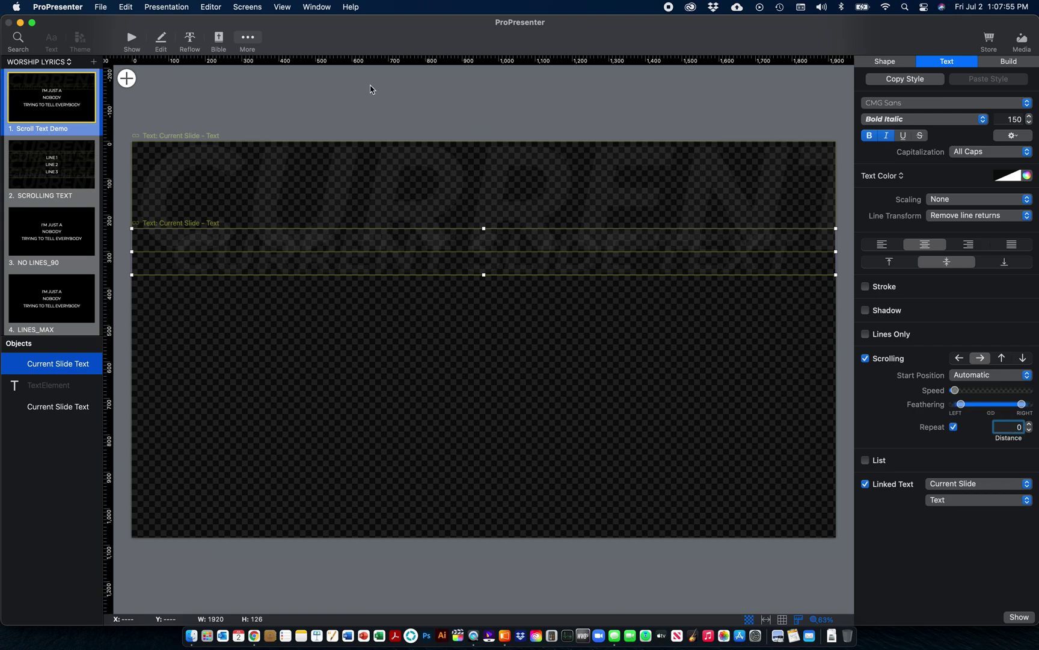
pyautogui.click(132, 41)
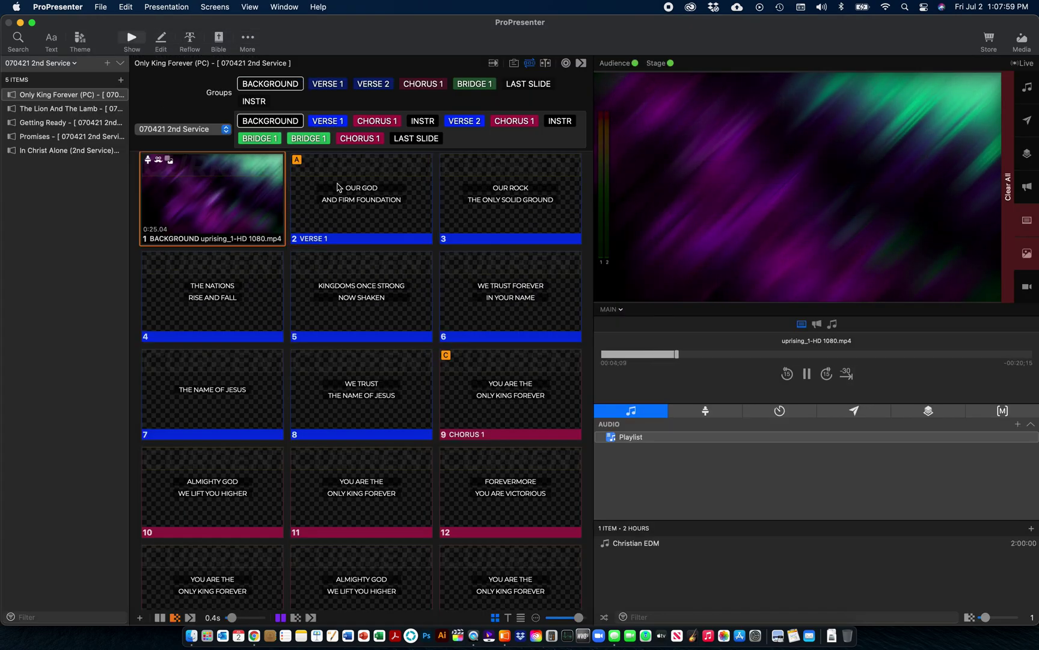
pyautogui.click(337, 188)
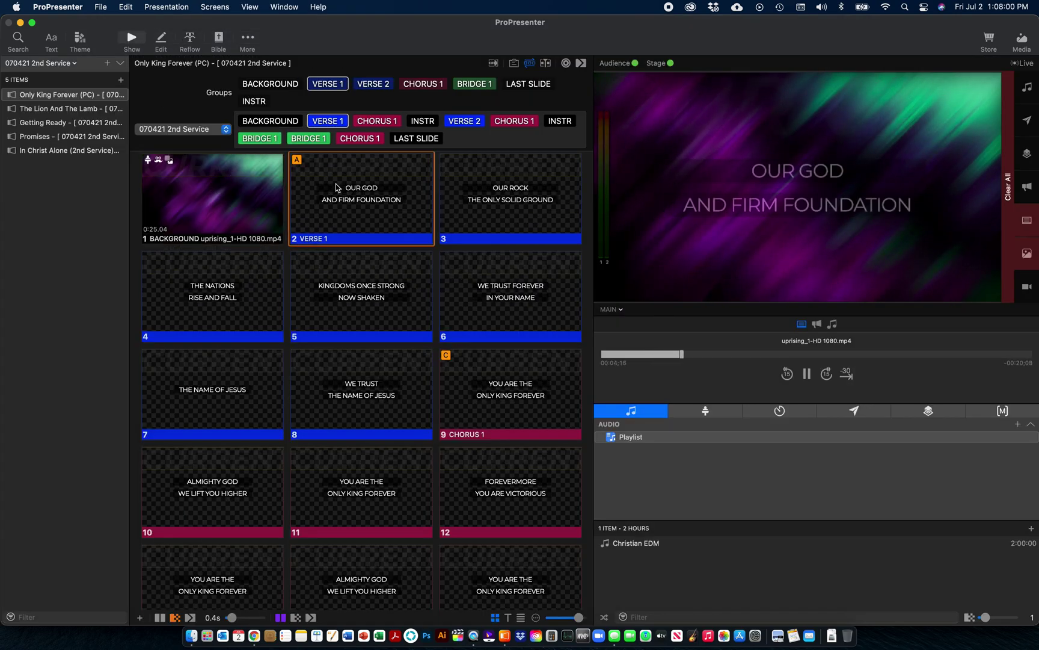
# Apply the Scroll Text Demo theme to the song.
pyautogui.click(82, 45)
pyautogui.moveTo(114, 67)
pyautogui.click(199, 84)
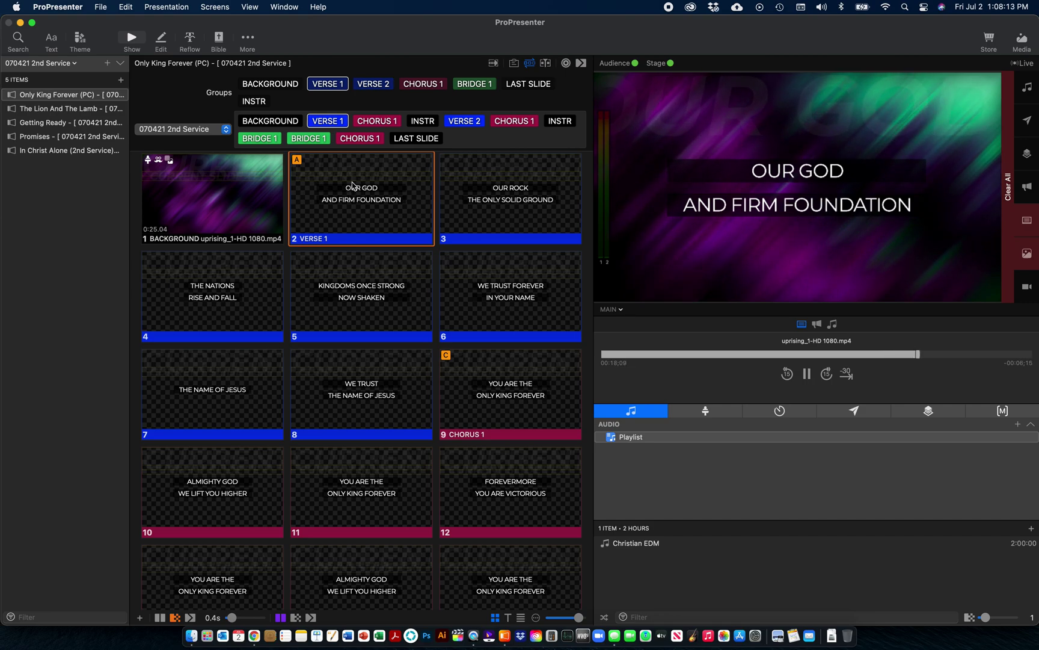
# Preview the OUR ROCK and OUR GOD slides live, then reopen Scroll Text Demo in the Theme Editor.
pyautogui.scroll(1, 368, 192)
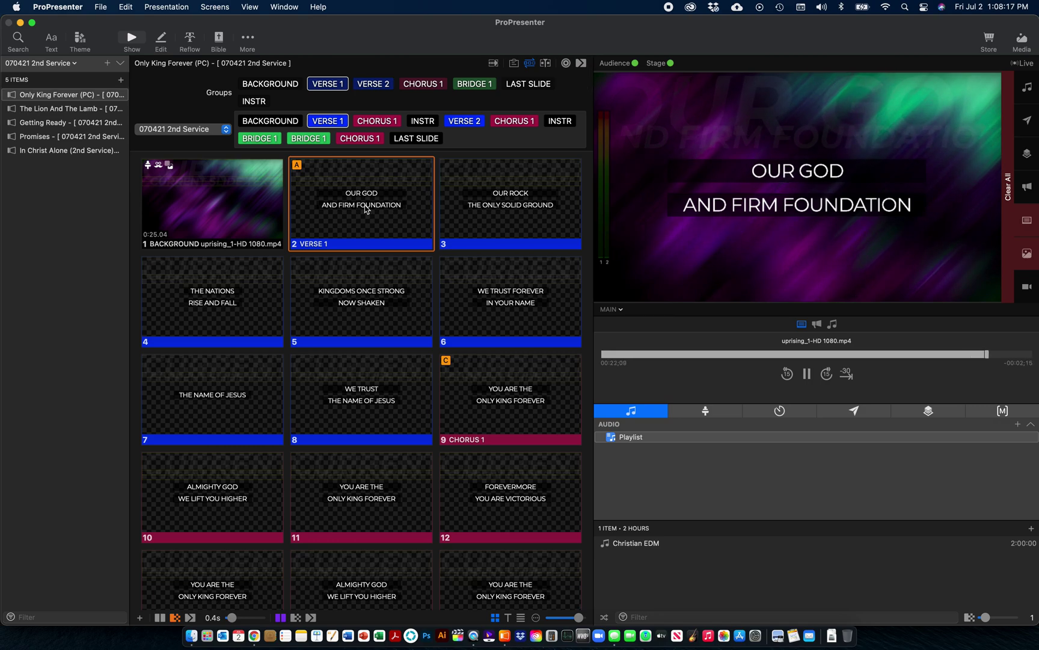
pyautogui.click(455, 197)
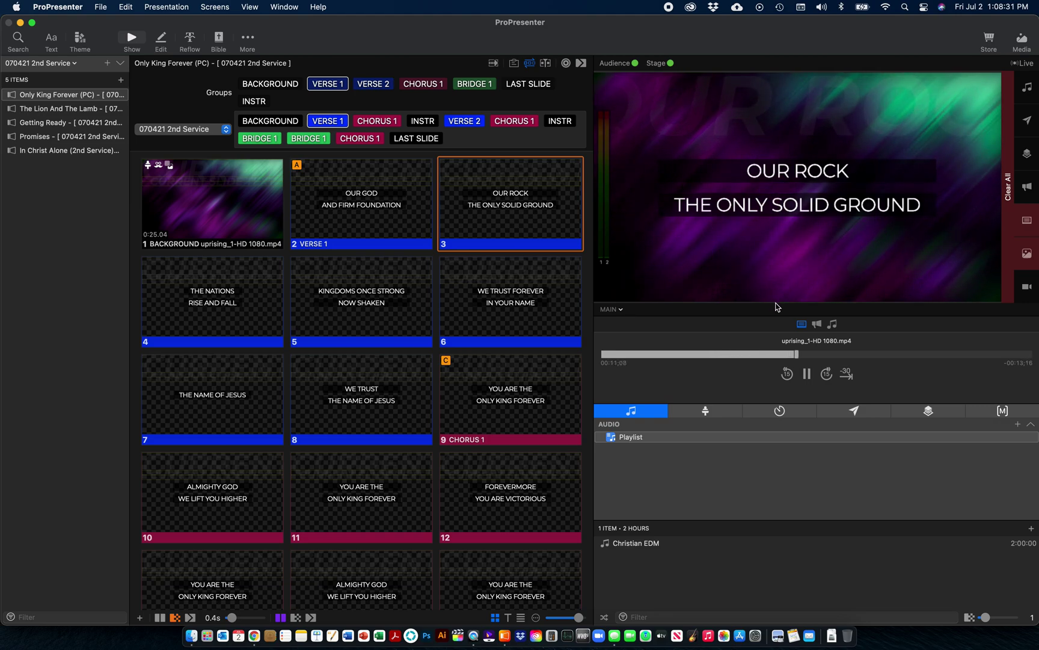
pyautogui.click(388, 225)
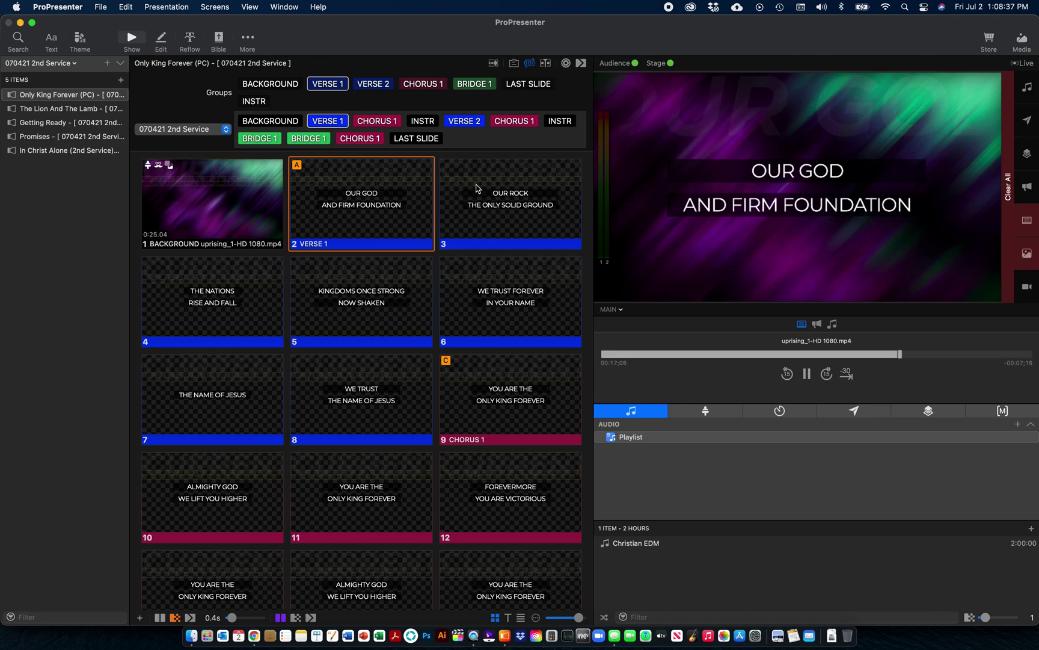
pyautogui.click(249, 38)
pyautogui.click(258, 66)
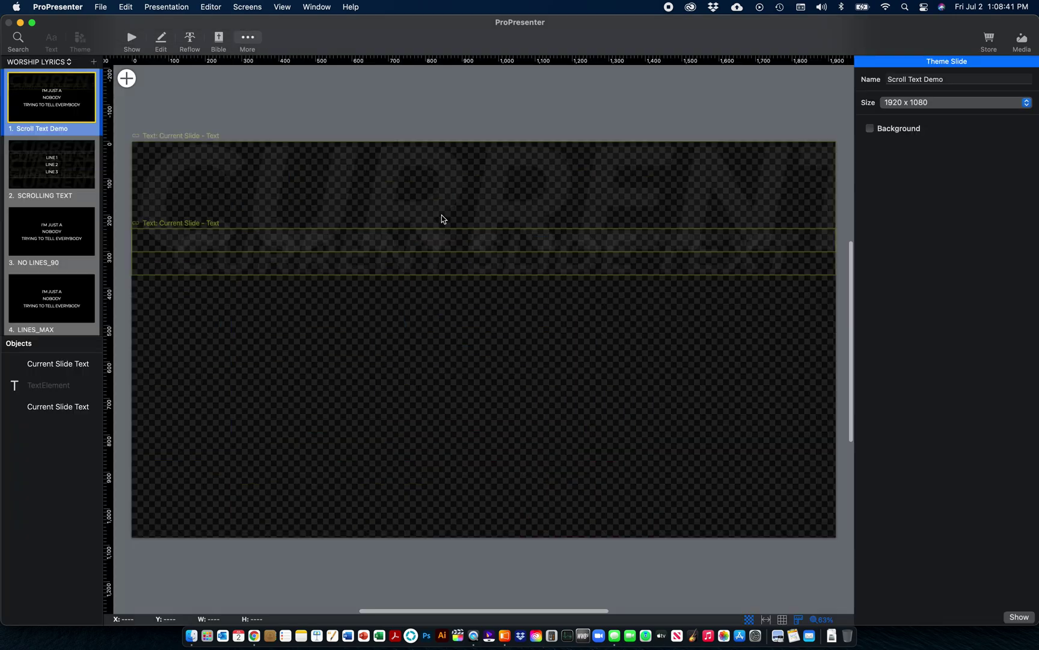
# Turn off Repeat on the lower thin scrolling box and return to Show view on OUR GOD.
pyautogui.click(654, 260)
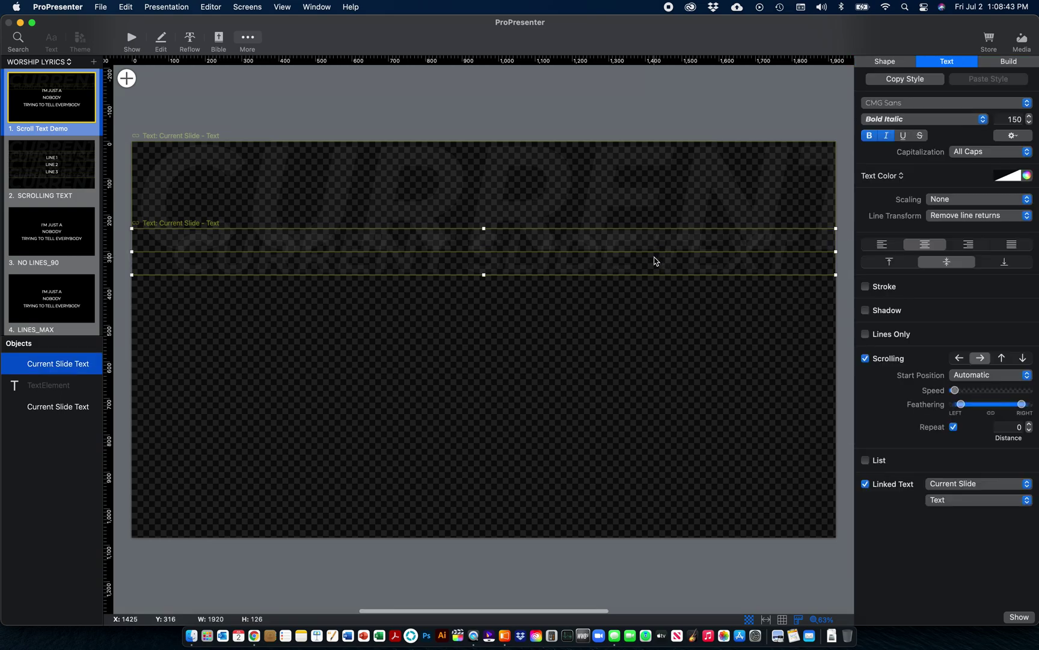
pyautogui.click(954, 426)
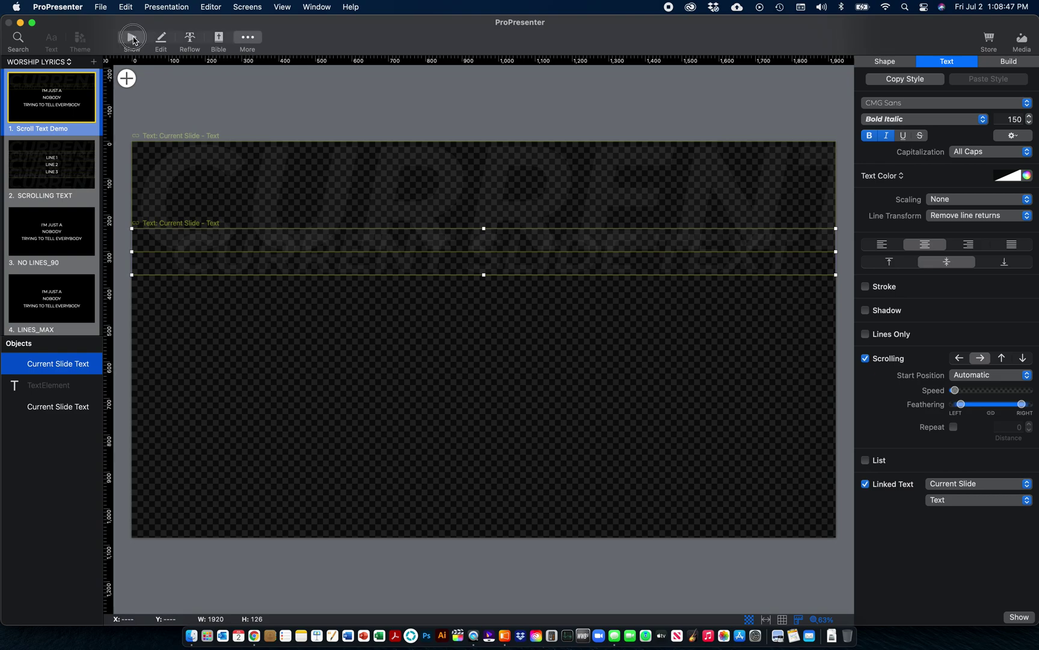
pyautogui.click(132, 39)
pyautogui.click(257, 199)
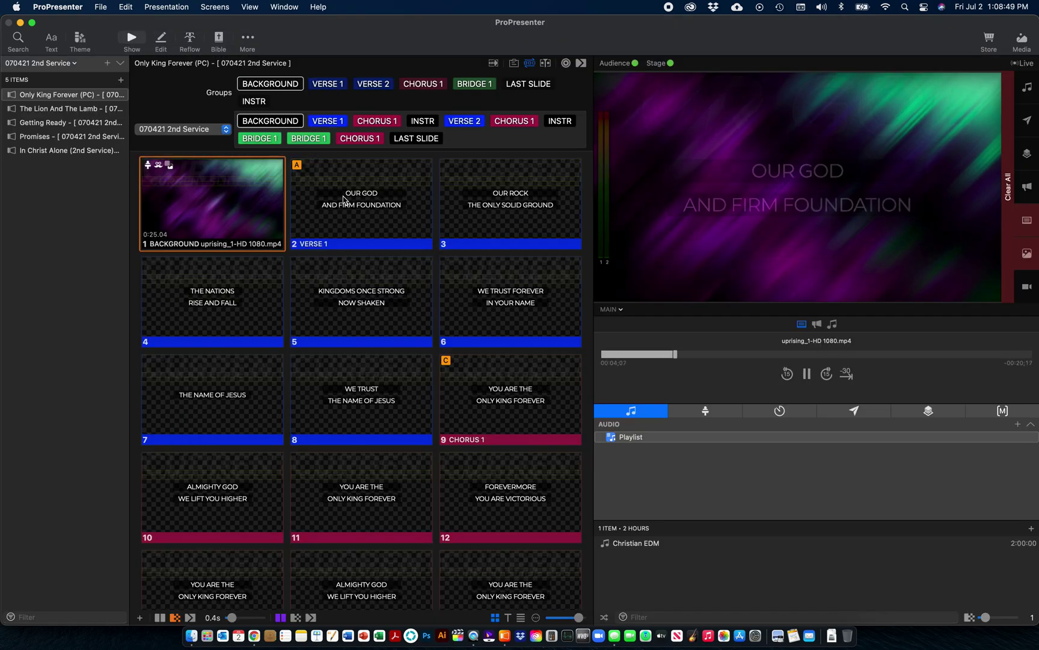
pyautogui.press('Right')
# Reapply the Scroll Text Demo theme to the song.
pyautogui.click(82, 41)
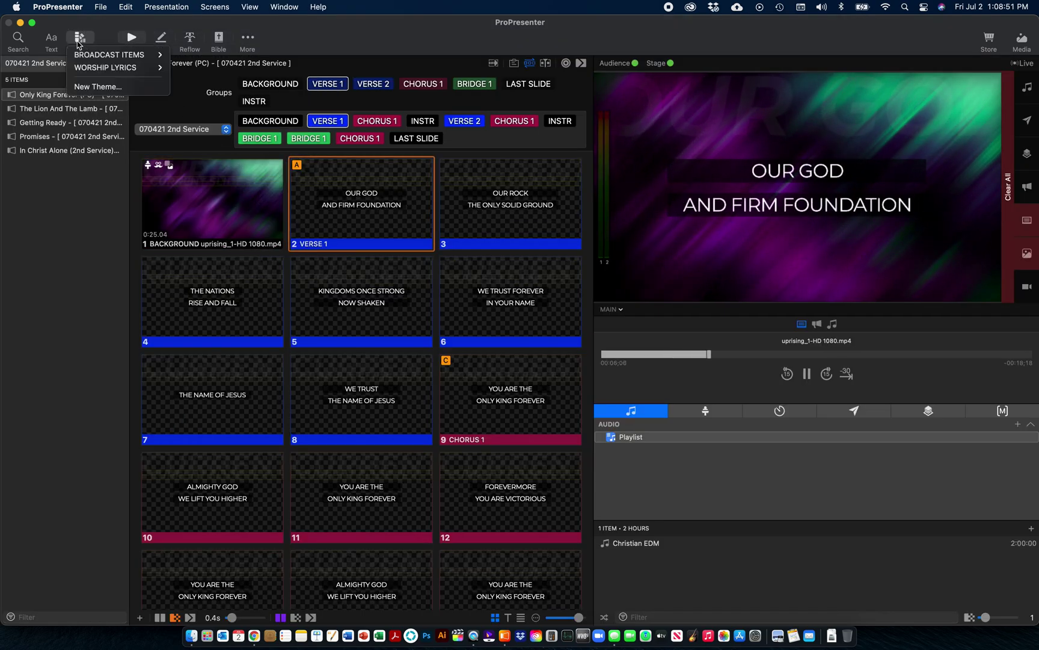
pyautogui.moveTo(120, 68)
pyautogui.click(197, 77)
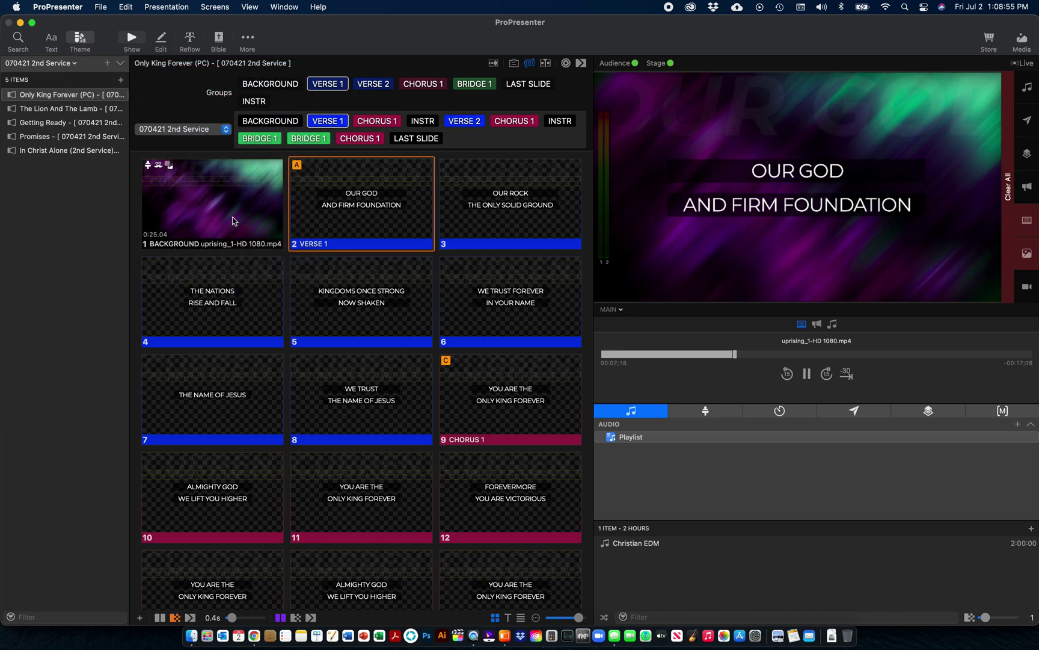
# Preview OUR GOD, OUR ROCK, then OUR GOD live, and reopen Scroll Text Demo in the Theme Editor.
pyautogui.click(341, 218)
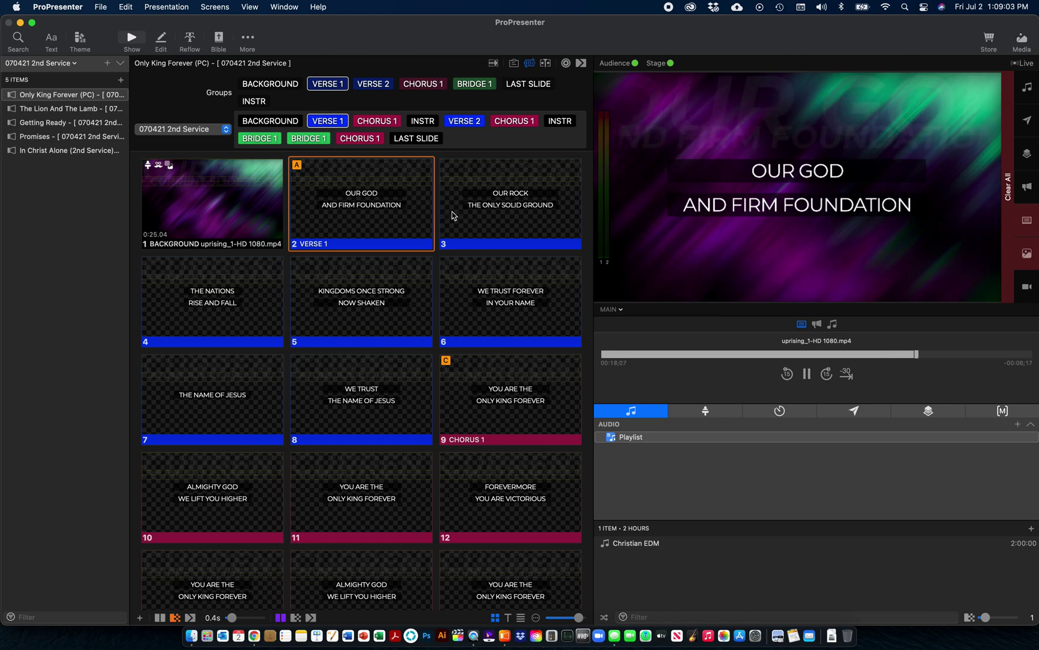
pyautogui.click(471, 215)
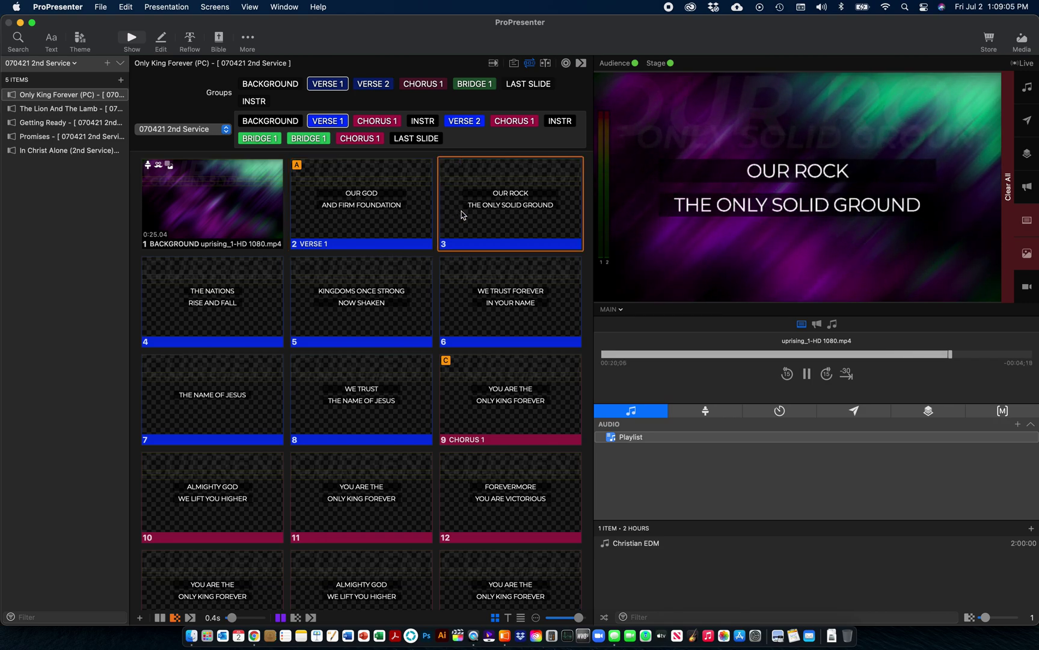
pyautogui.click(388, 216)
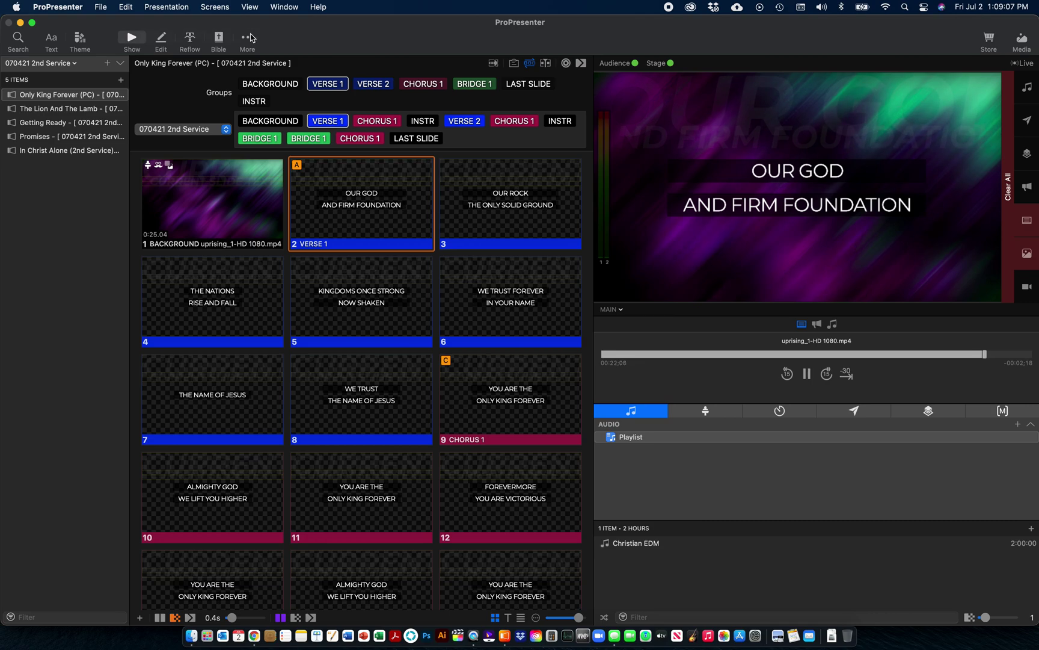
pyautogui.click(249, 38)
pyautogui.click(253, 66)
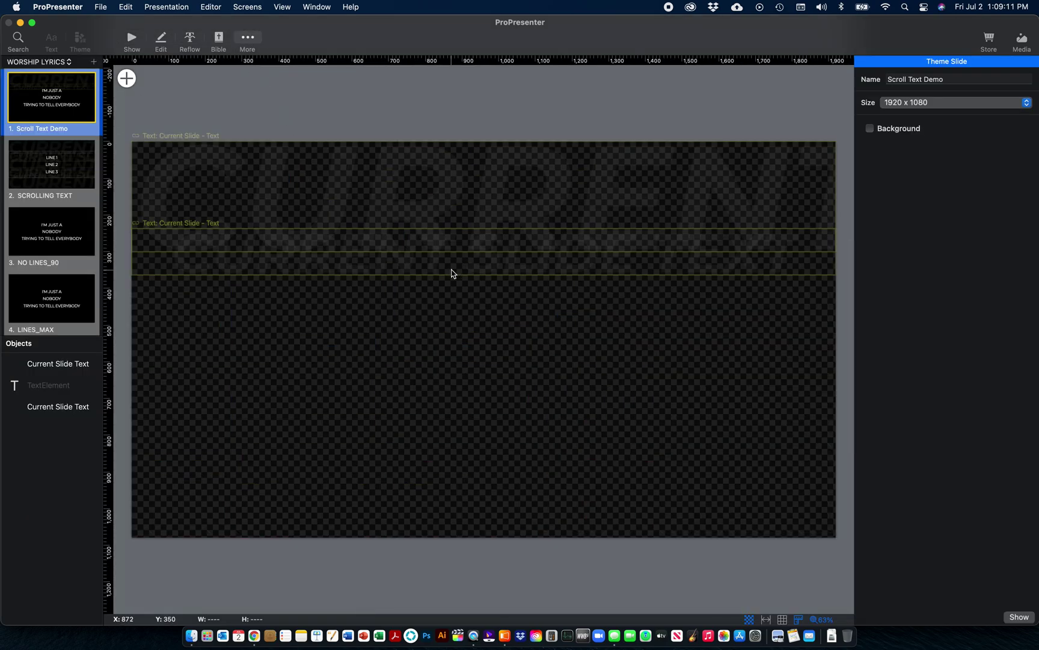
# Set the lower thin box's scrolling speed to 4%.
pyautogui.click(453, 273)
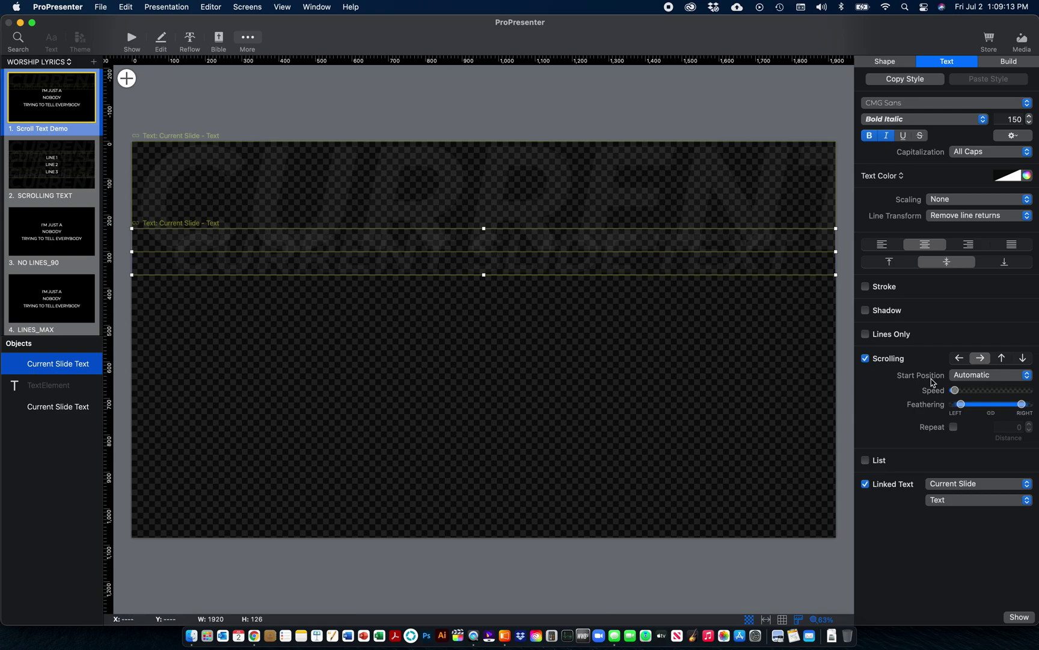
pyautogui.click(956, 390)
pyautogui.moveTo(957, 394); pyautogui.dragTo(957, 394)
pyautogui.moveTo(957, 394); pyautogui.dragTo(958, 393)
# Duplicate the large 400-size scrolling text box and move the copy lower on the slide.
pyautogui.click(616, 202)
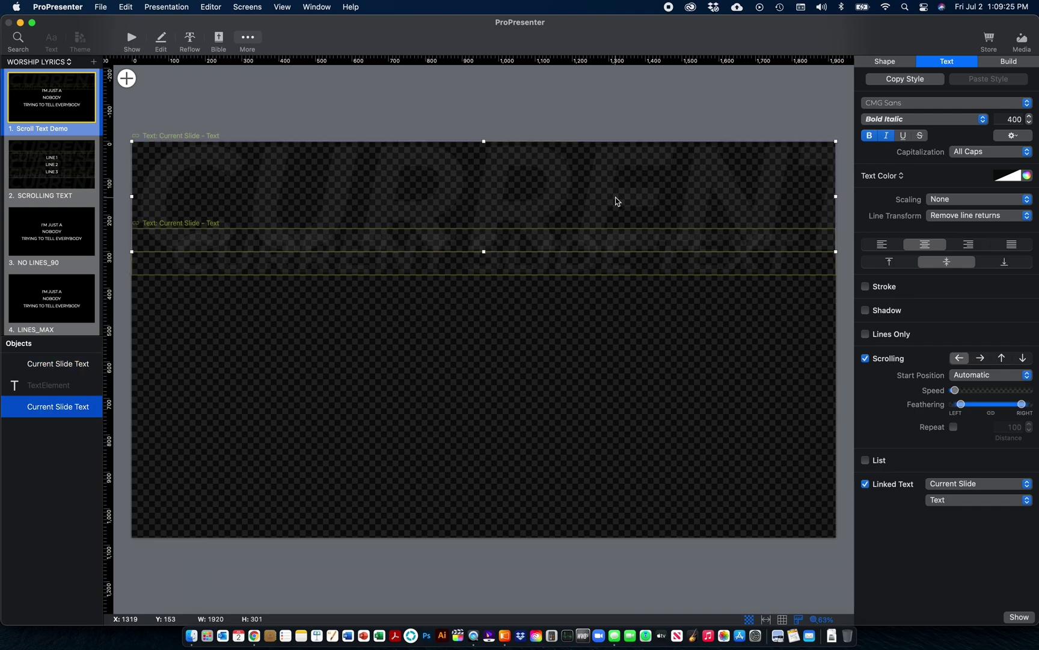
pyautogui.press('super+c')
pyautogui.press('super+v')
pyautogui.moveTo(563, 197); pyautogui.dragTo(554, 349)
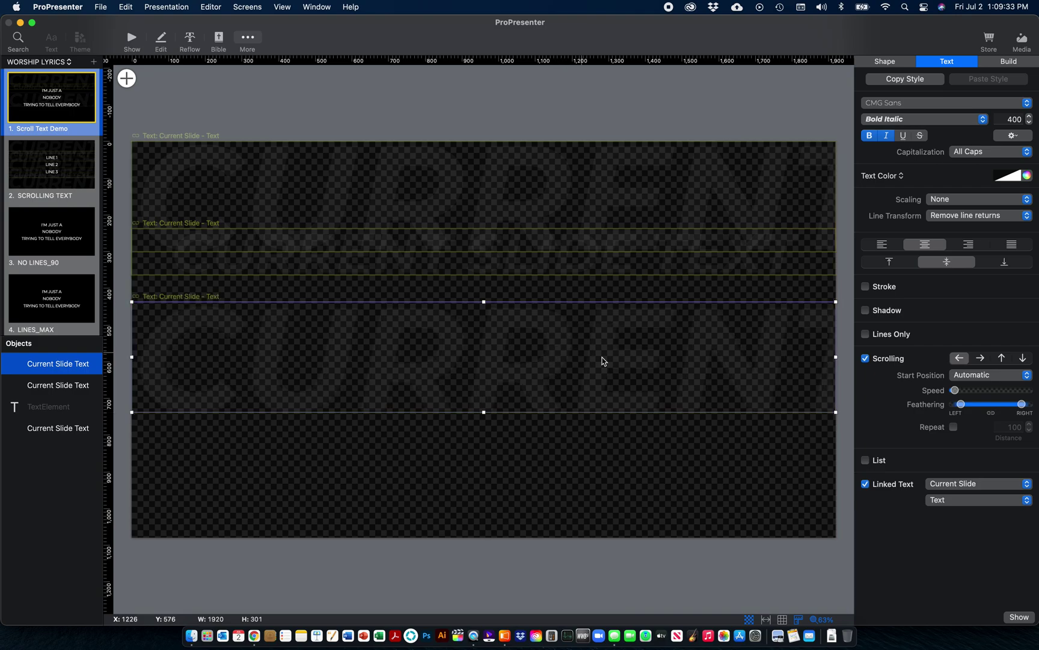
# Set the copied box's scrolling speed to 6% and its font size to 300.
pyautogui.click(955, 390)
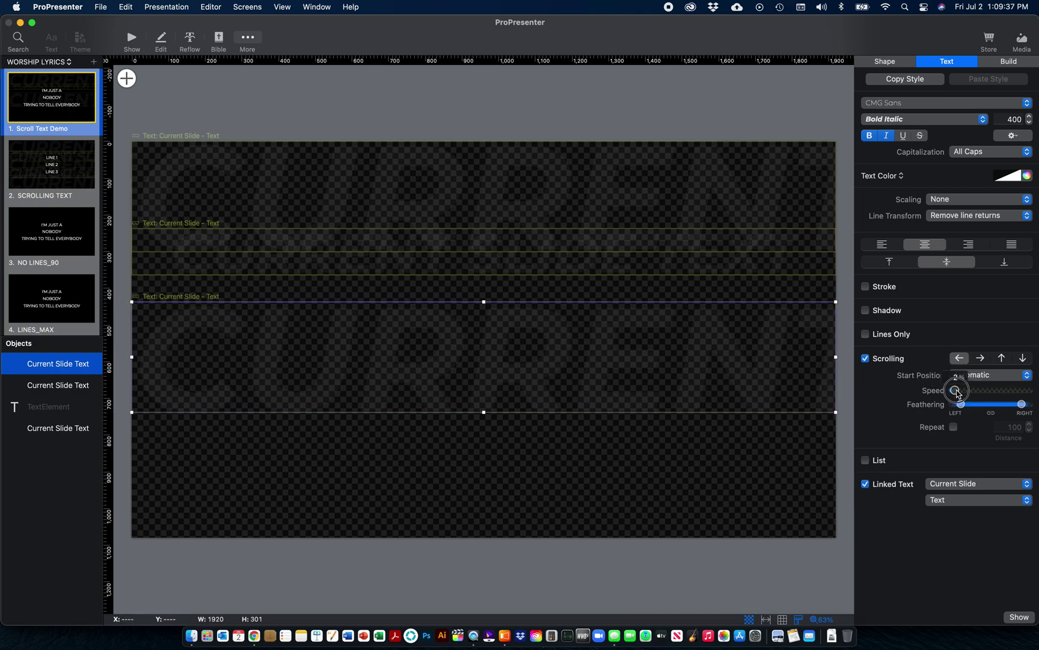
pyautogui.moveTo(957, 392); pyautogui.dragTo(960, 393)
pyautogui.moveTo(960, 394); pyautogui.dragTo(959, 394)
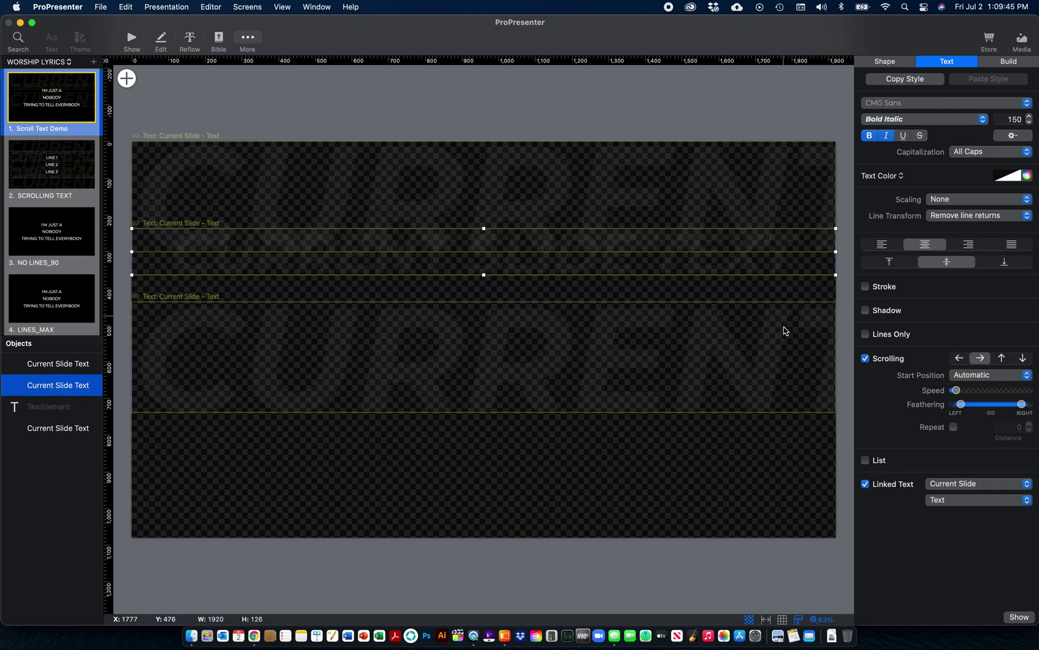
pyautogui.click(1004, 120)
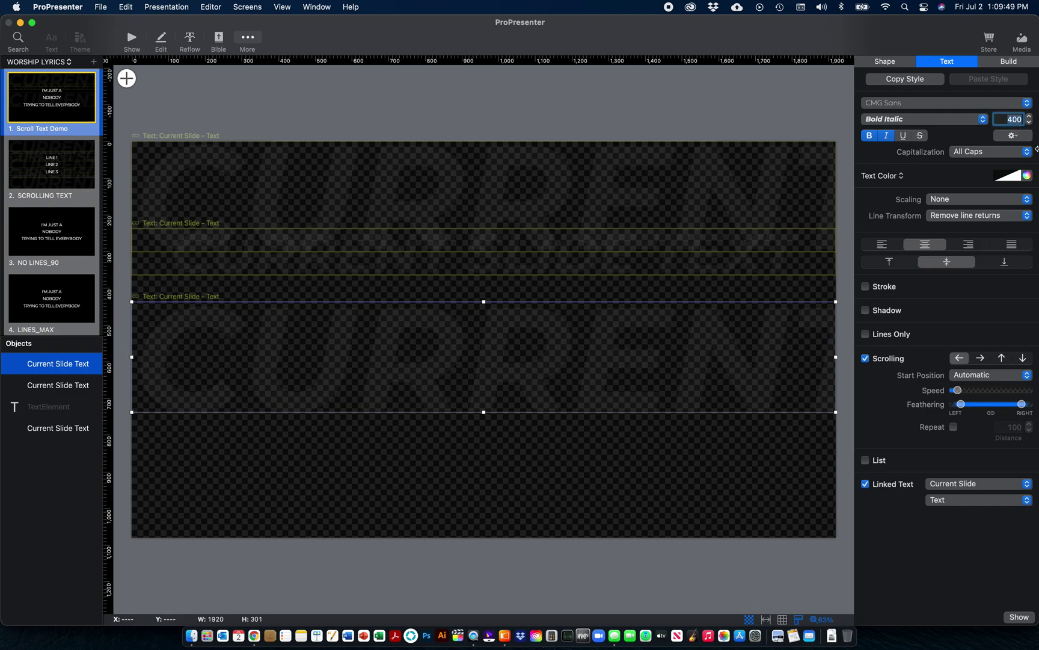
pyautogui.write('3')
pyautogui.press('Return')
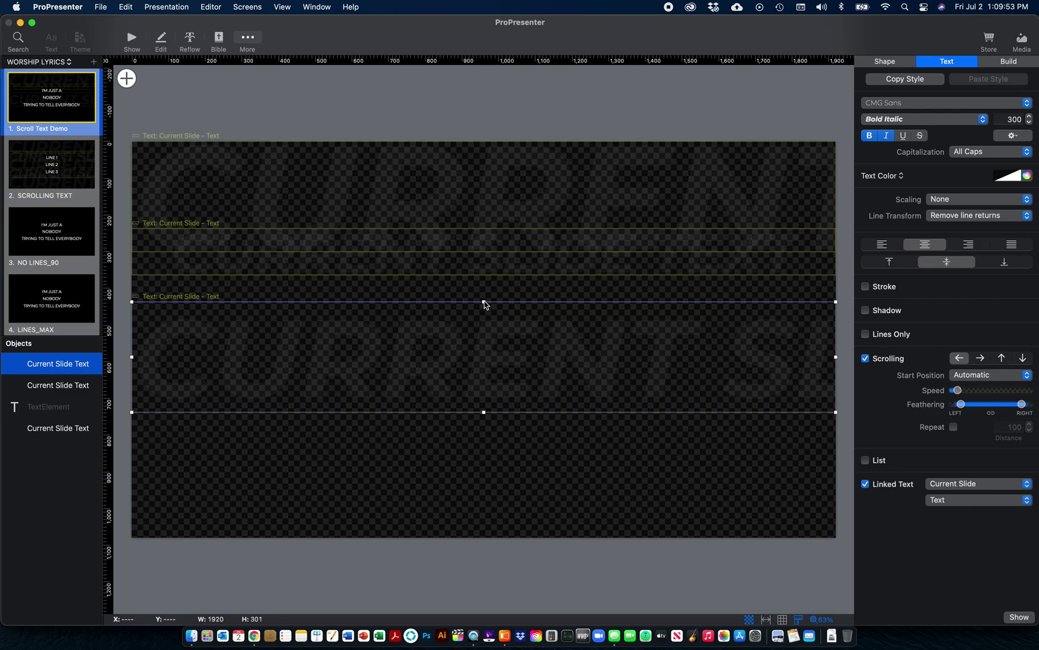
# Shorten the copied box, move it up beneath the thin boxes, and send it to the back.
pyautogui.moveTo(485, 301)
pyautogui.mouseDown()
pyautogui.moveTo(482, 332)
pyautogui.moveTo(499, 341)
pyautogui.moveTo(503, 293)
pyautogui.mouseUp()
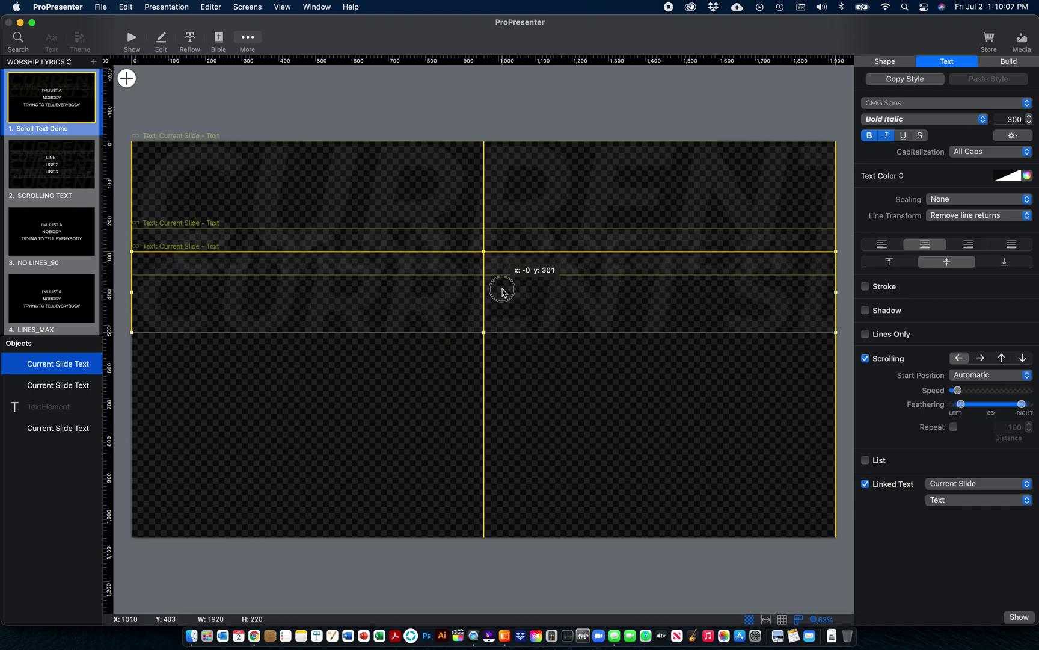
pyautogui.moveTo(503, 292); pyautogui.dragTo(503, 293)
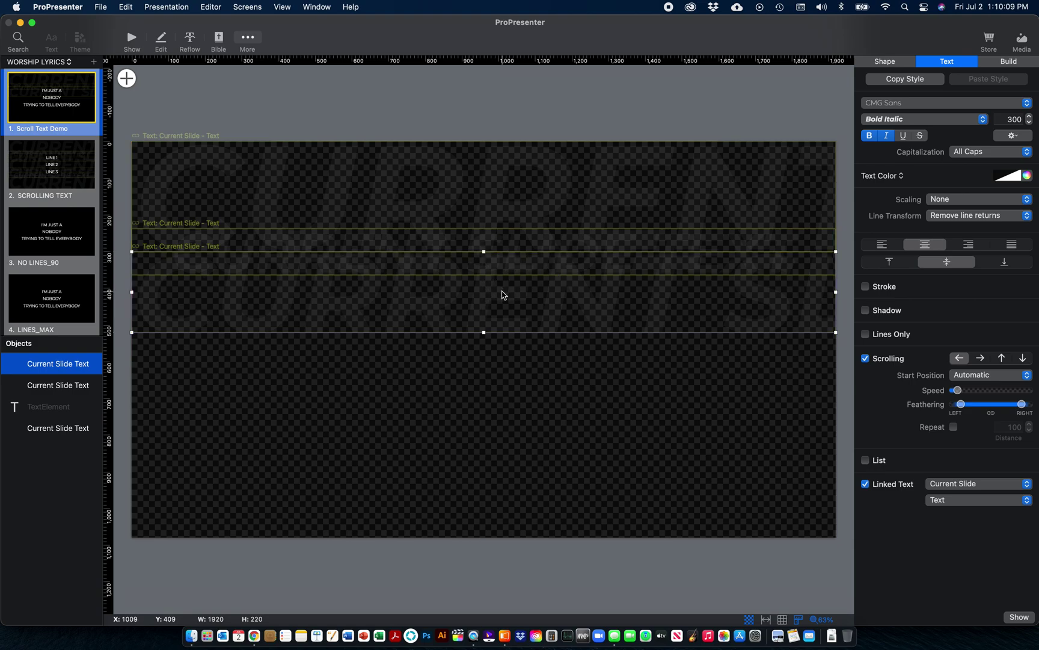
pyautogui.moveTo(33, 372); pyautogui.dragTo(40, 438)
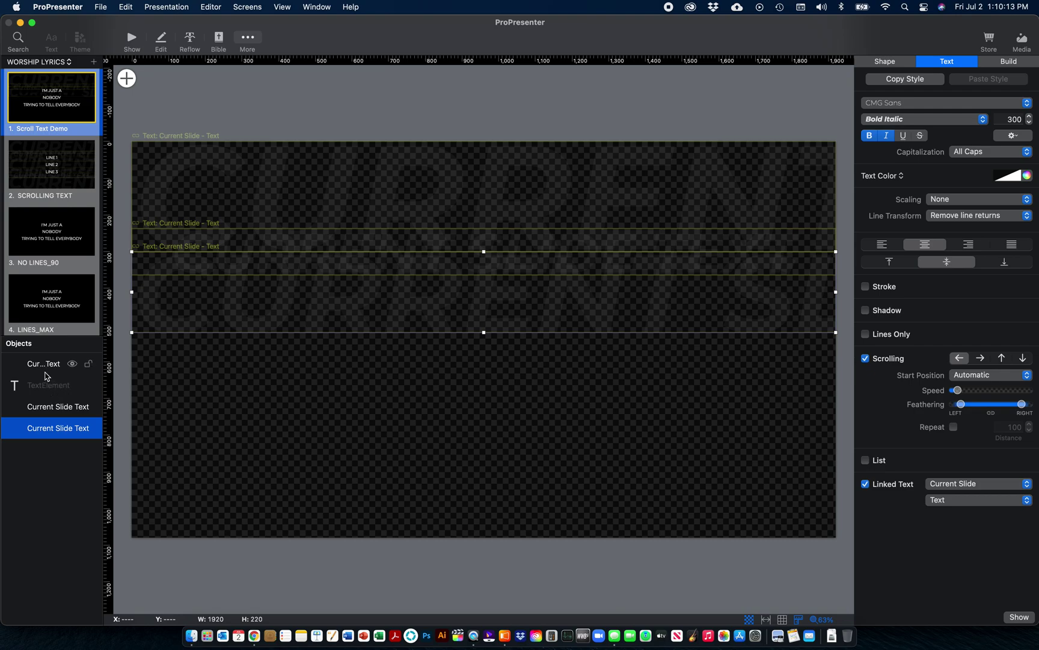
pyautogui.moveTo(40, 367); pyautogui.dragTo(42, 429)
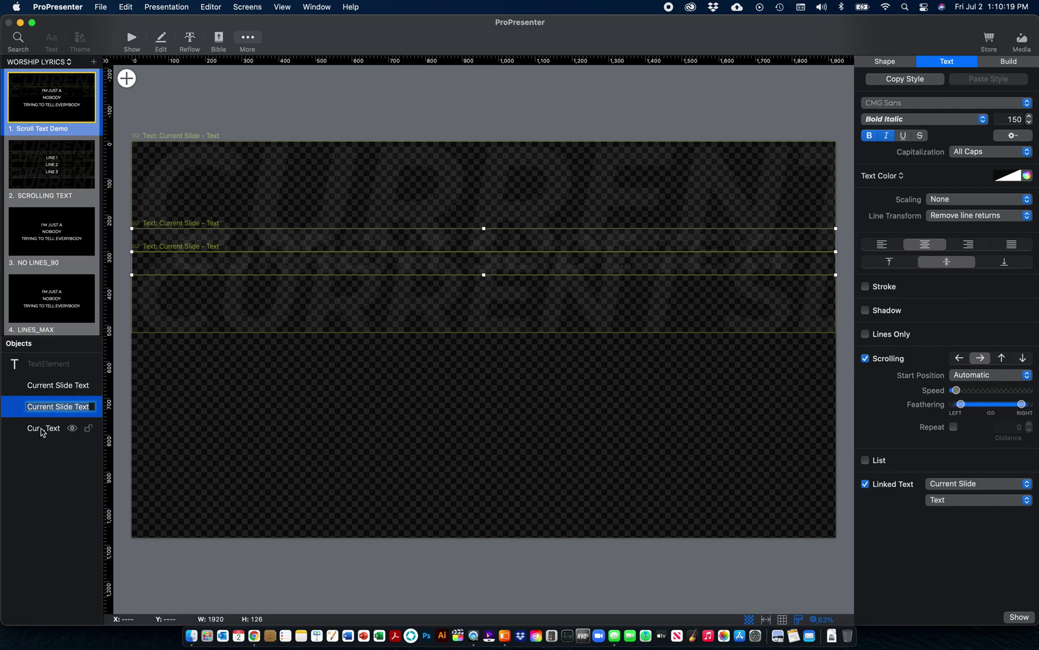
# Check the text boxes' scroll speeds and remove bold from the lower box, leaving it Italic.
pyautogui.click(42, 431)
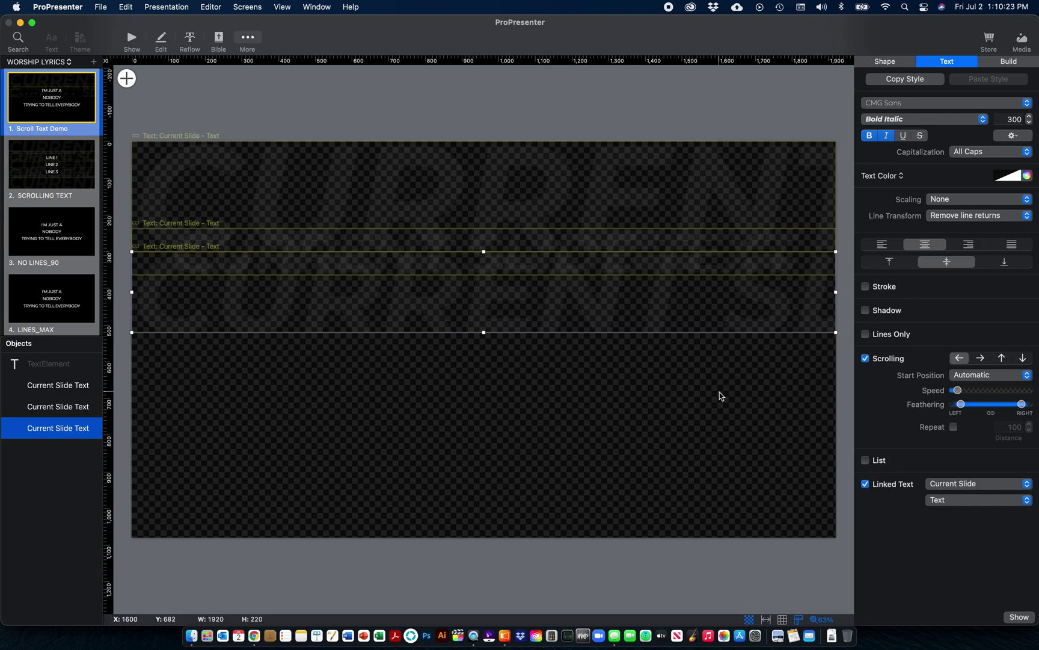
pyautogui.click(675, 186)
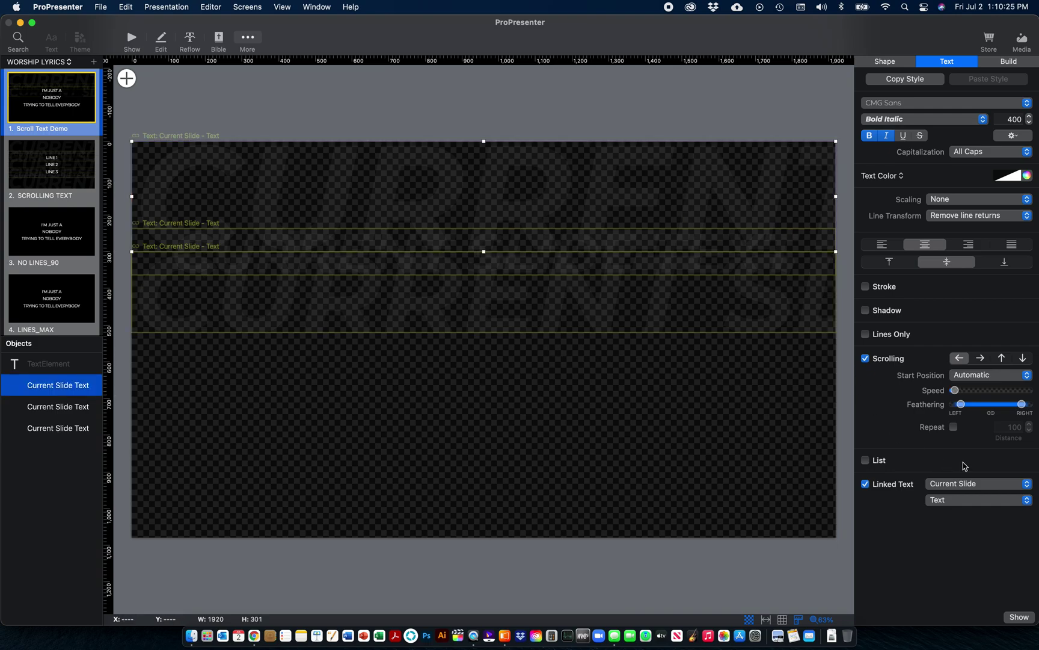
pyautogui.click(955, 391)
pyautogui.click(690, 308)
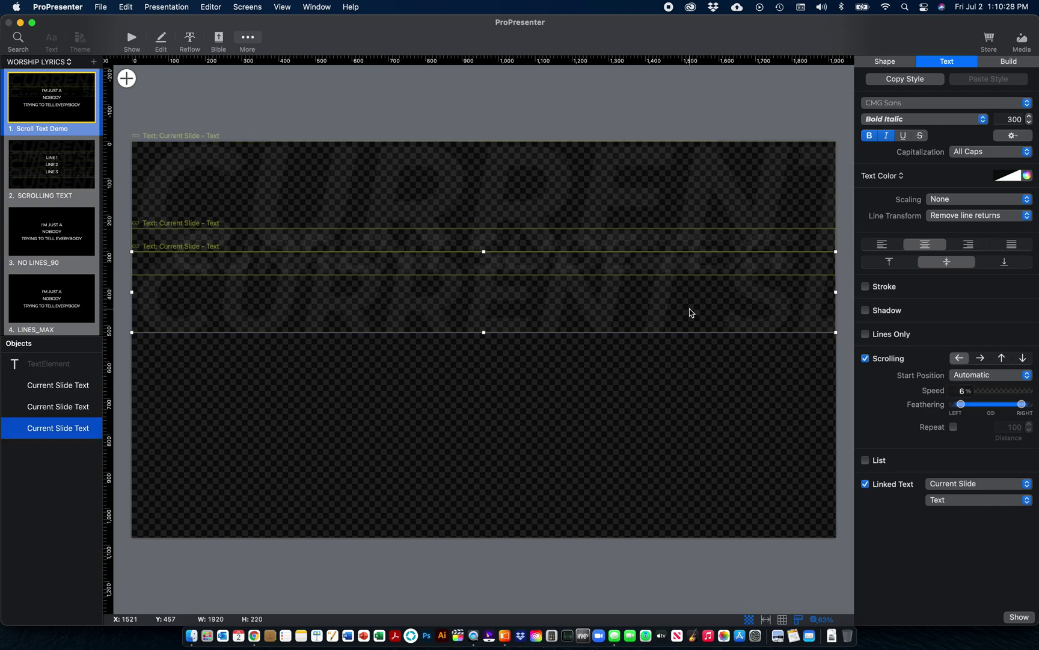
pyautogui.click(957, 391)
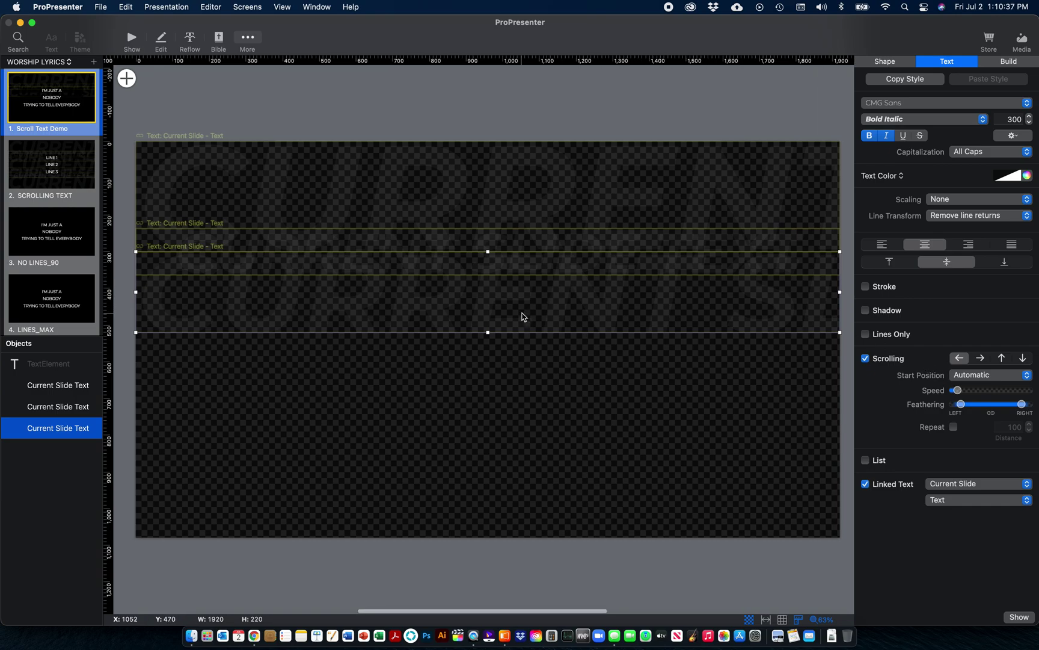
pyautogui.hscroll(-1, 524, 311)
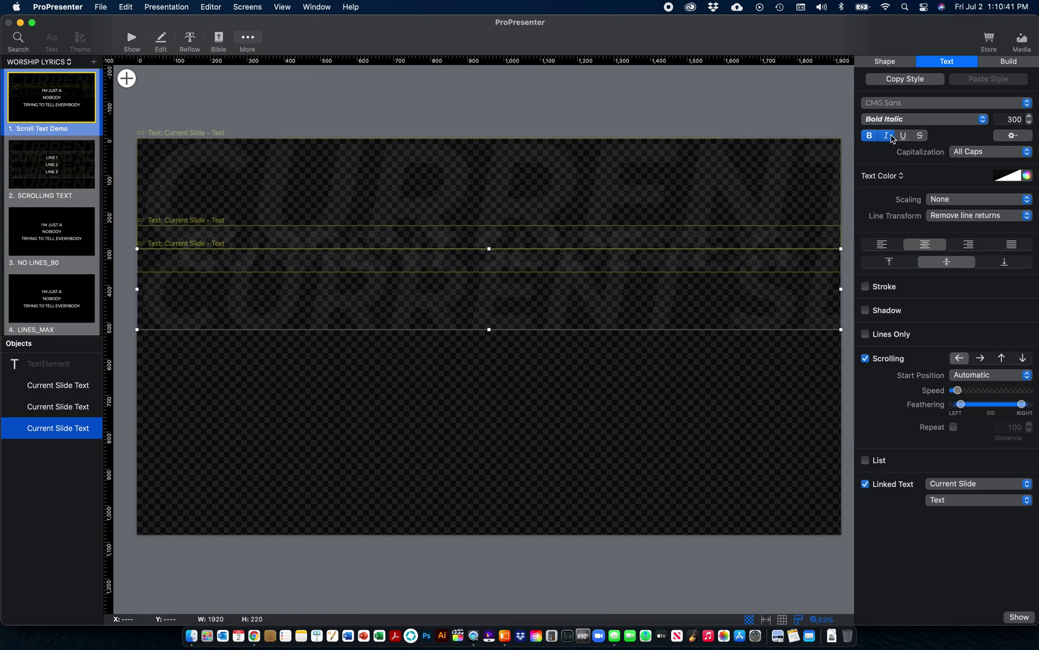
pyautogui.click(870, 136)
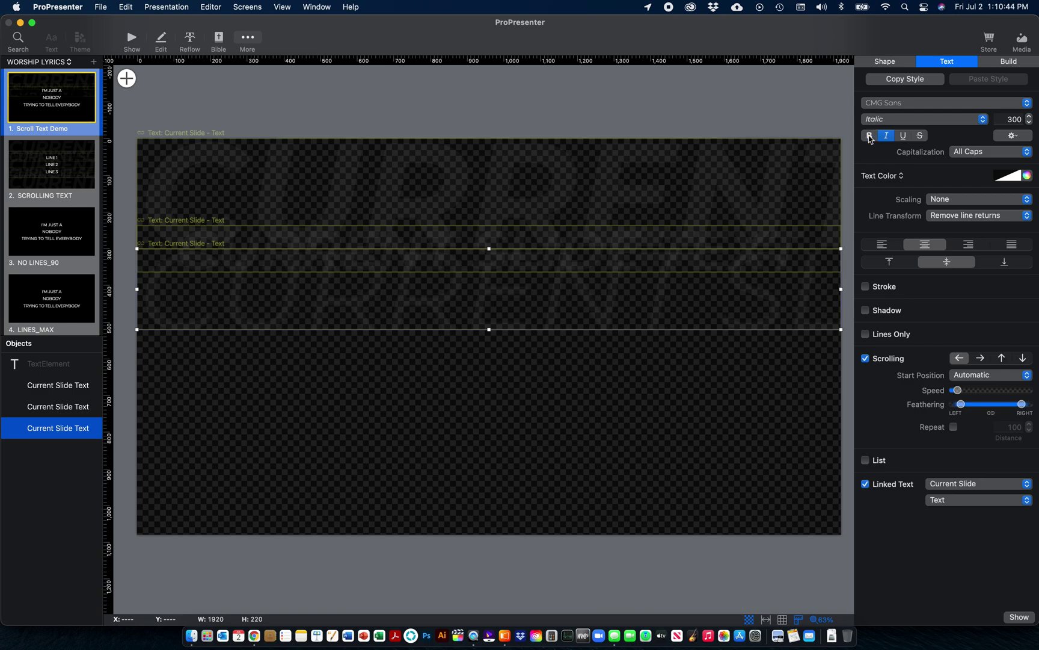
# Change the middle text box's font style to CMG Sans SemiBold Italic.
pyautogui.click(739, 240)
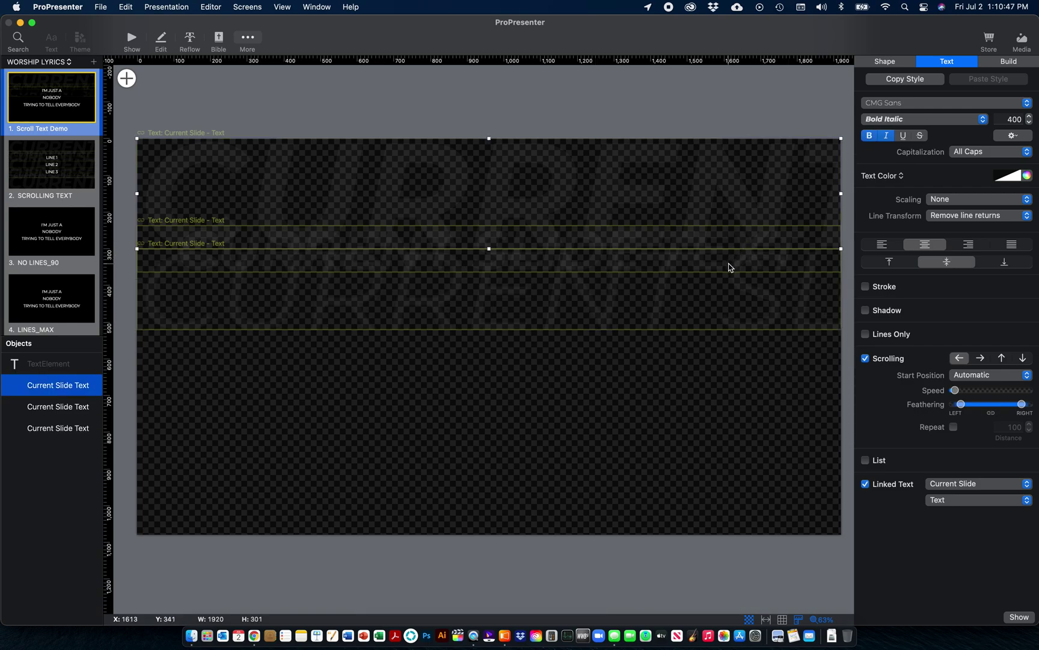
pyautogui.click(729, 268)
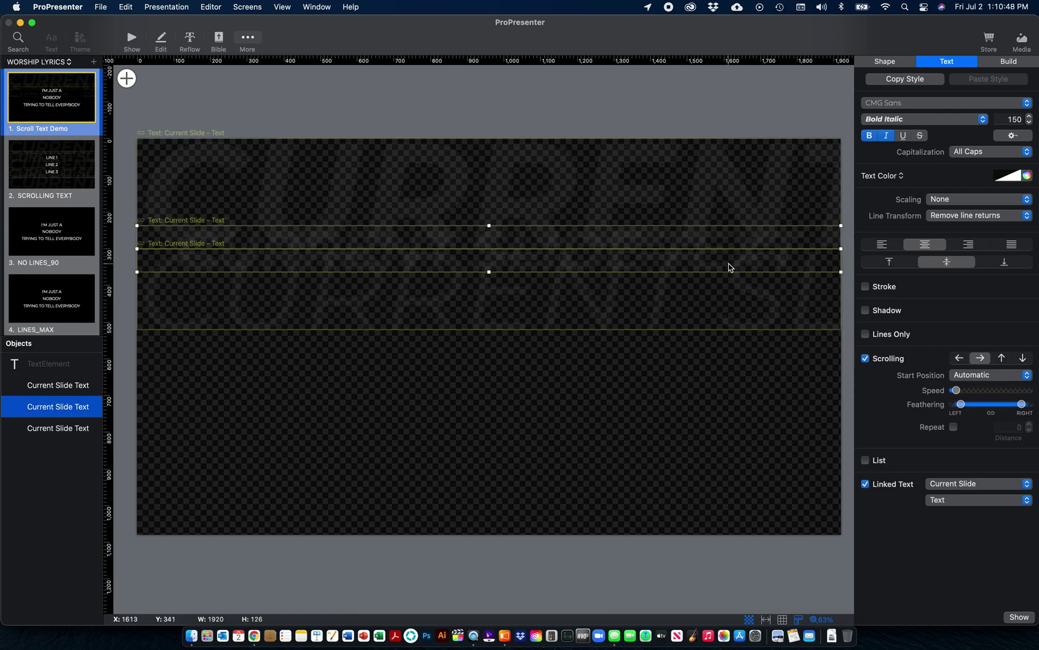
pyautogui.click(932, 120)
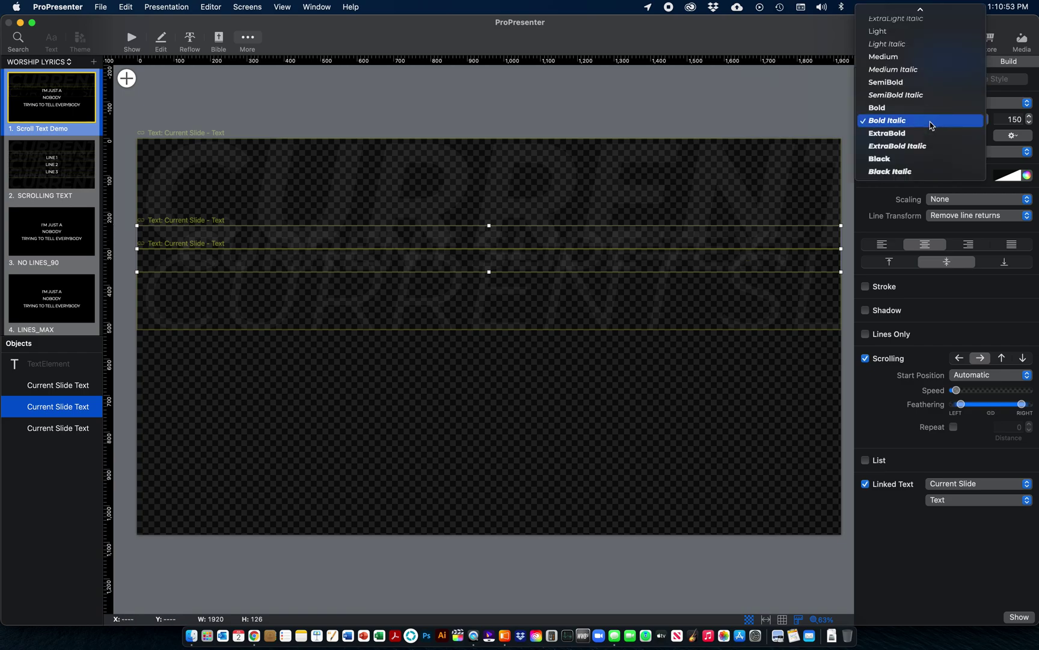
pyautogui.click(930, 96)
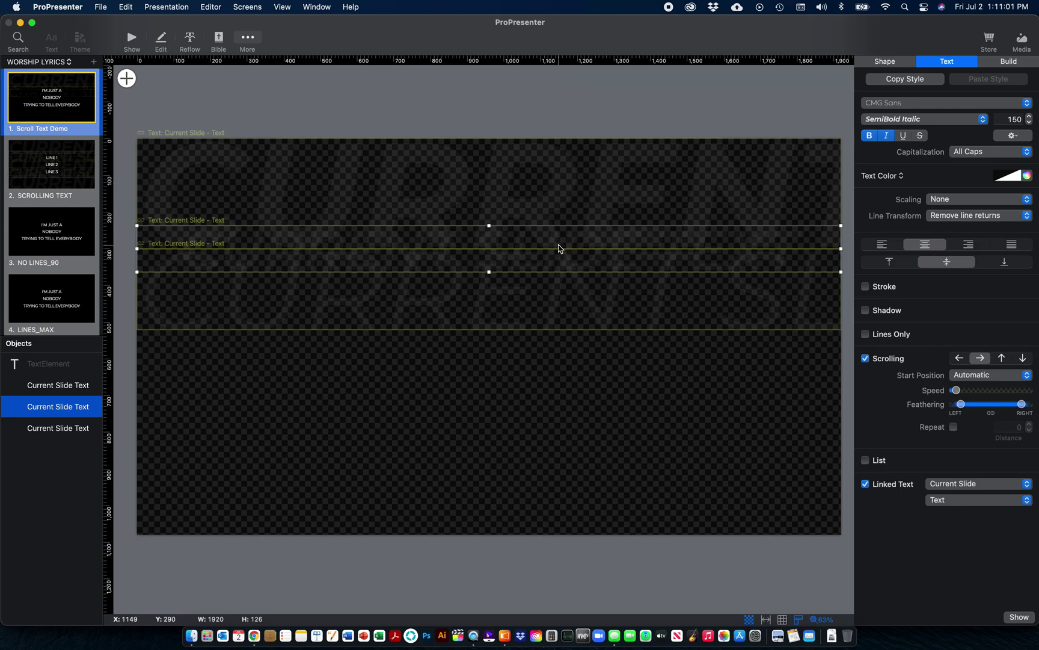
pyautogui.click(566, 297)
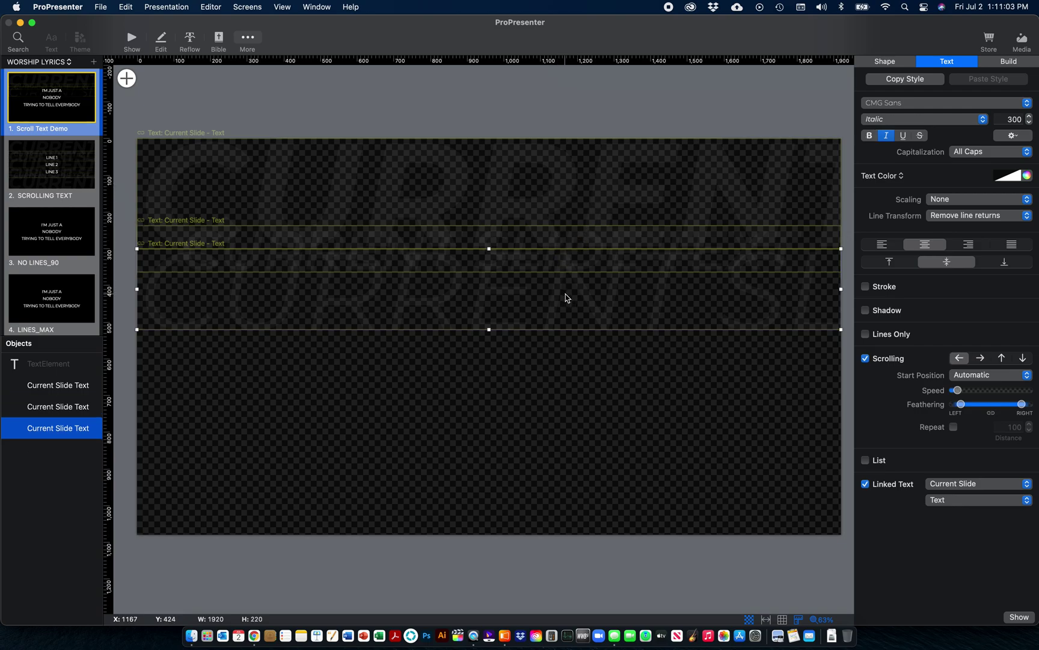
# Set the lower text box's font size to 275 and nudge it slightly up to y 301.
pyautogui.hscroll(1, 548, 301)
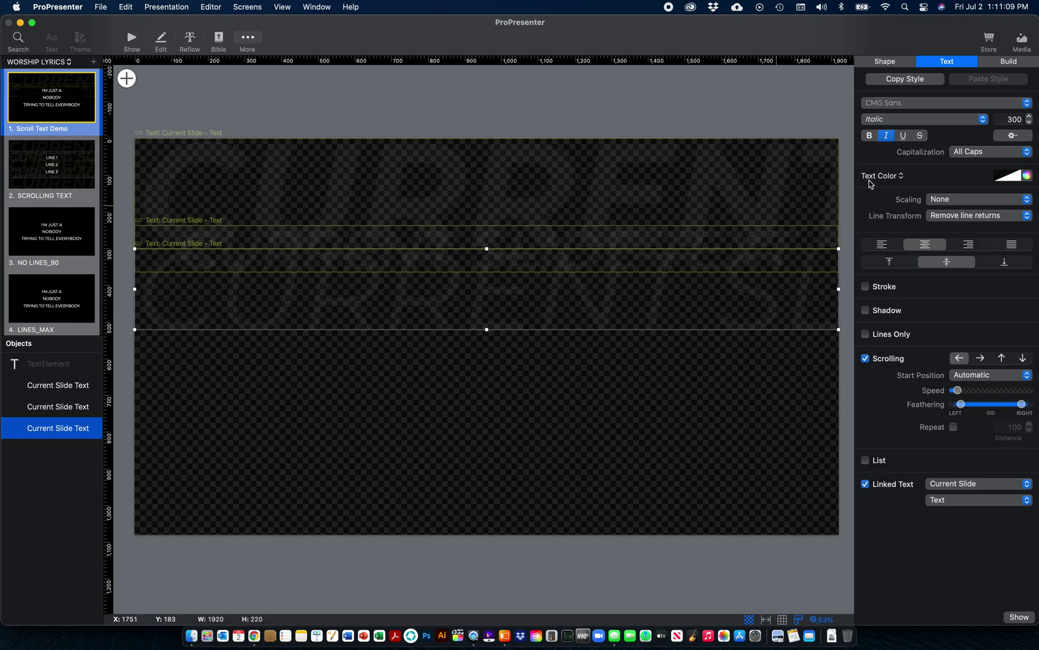
pyautogui.click(1011, 119)
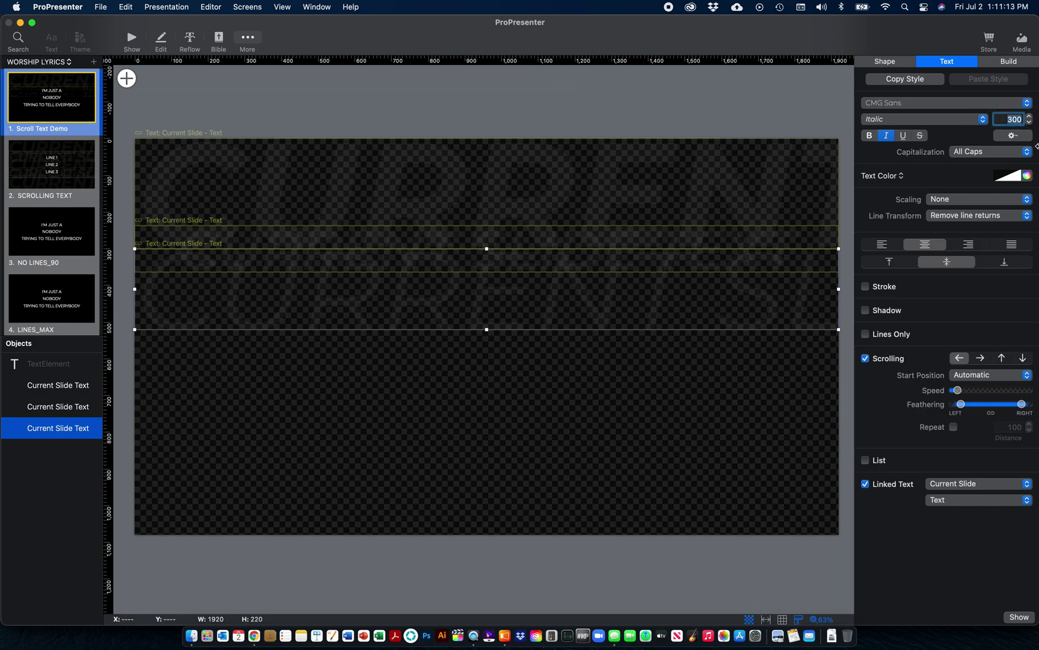
pyautogui.write('275')
pyautogui.press('Return')
pyautogui.click(519, 313)
pyautogui.moveTo(518, 313)
pyautogui.mouseDown()
pyautogui.moveTo(511, 308)
pyautogui.moveTo(515, 350)
pyautogui.moveTo(492, 373)
pyautogui.moveTo(513, 296)
pyautogui.mouseUp()
# Copy and paste the top 400 pt text box, dragging the duplicate down to y 598.
pyautogui.click(523, 352)
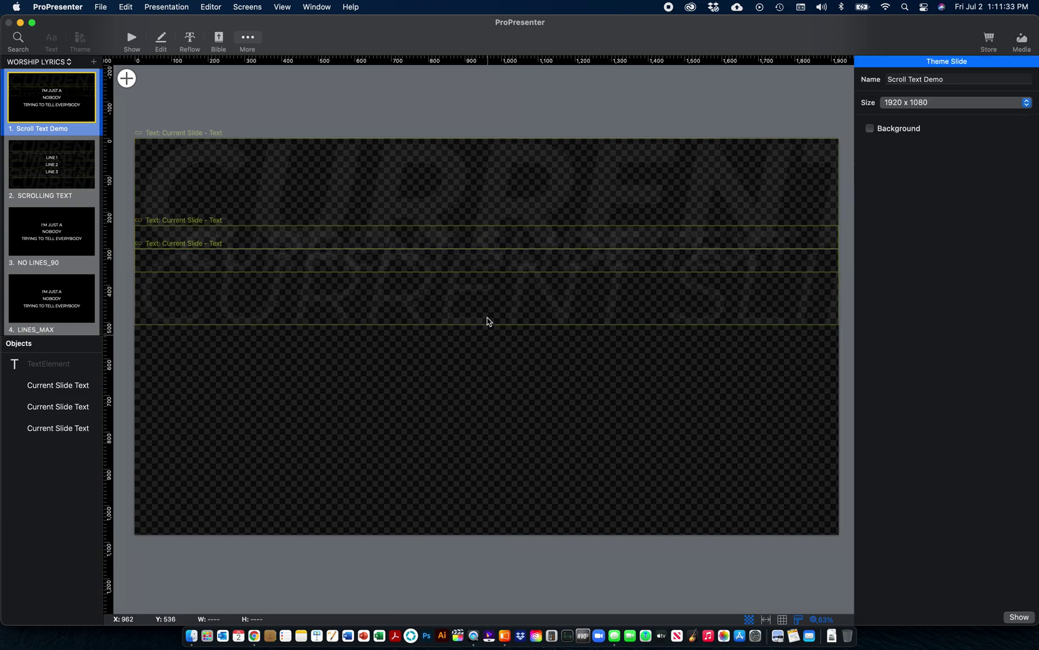
pyautogui.click(487, 201)
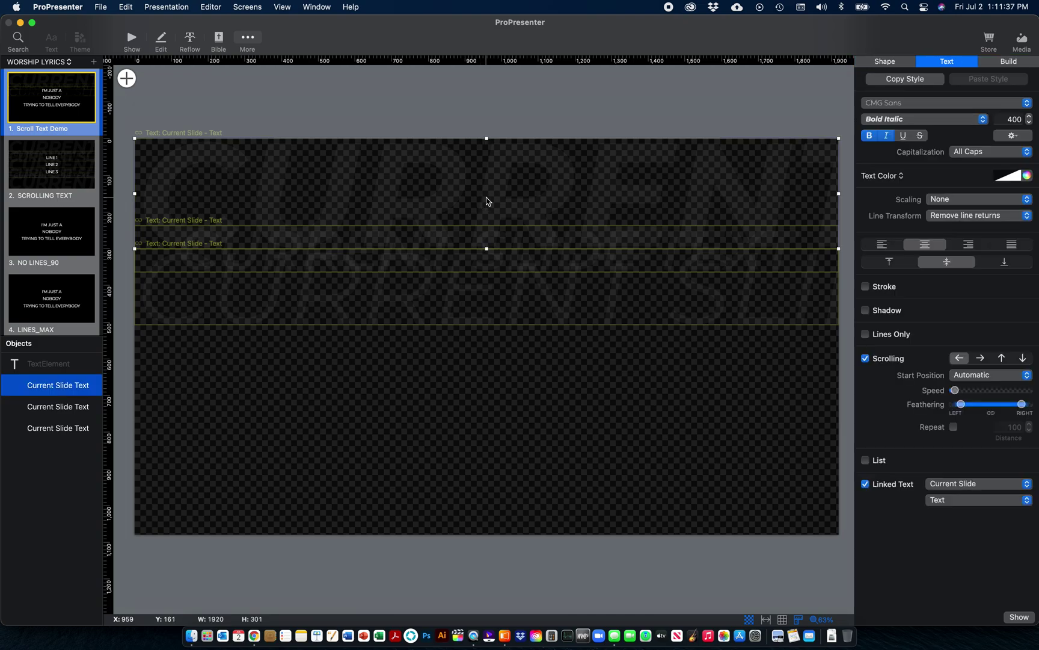
pyautogui.press('super+c')
pyautogui.press('super+v')
pyautogui.moveTo(511, 196); pyautogui.dragTo(503, 403)
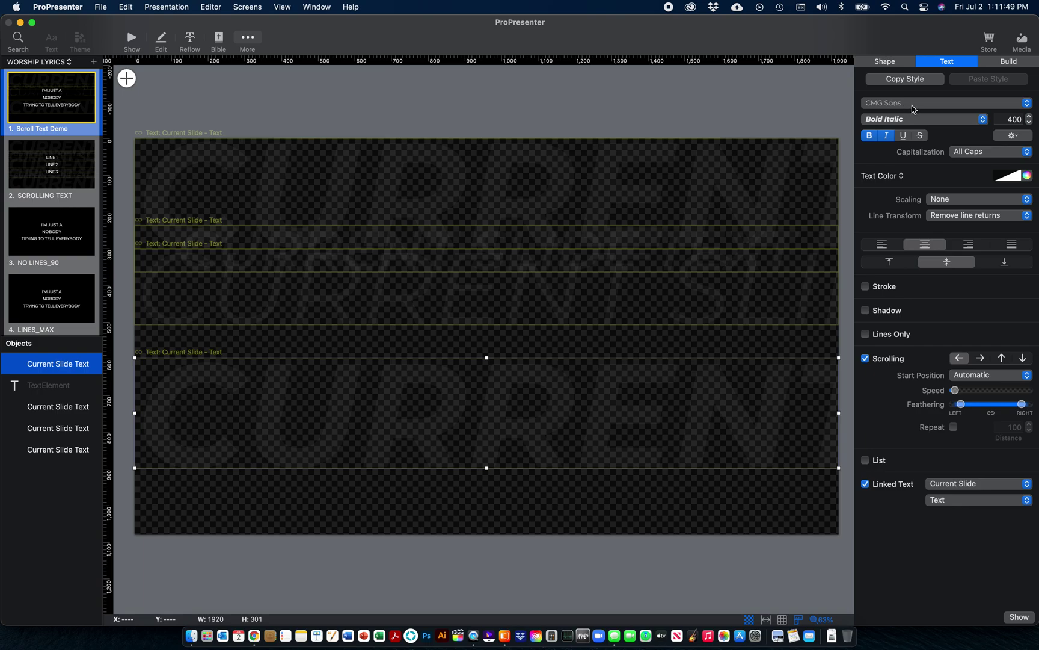
# Make the duplicate box CMG Sans Black Italic at 175 pt.
pyautogui.click(914, 123)
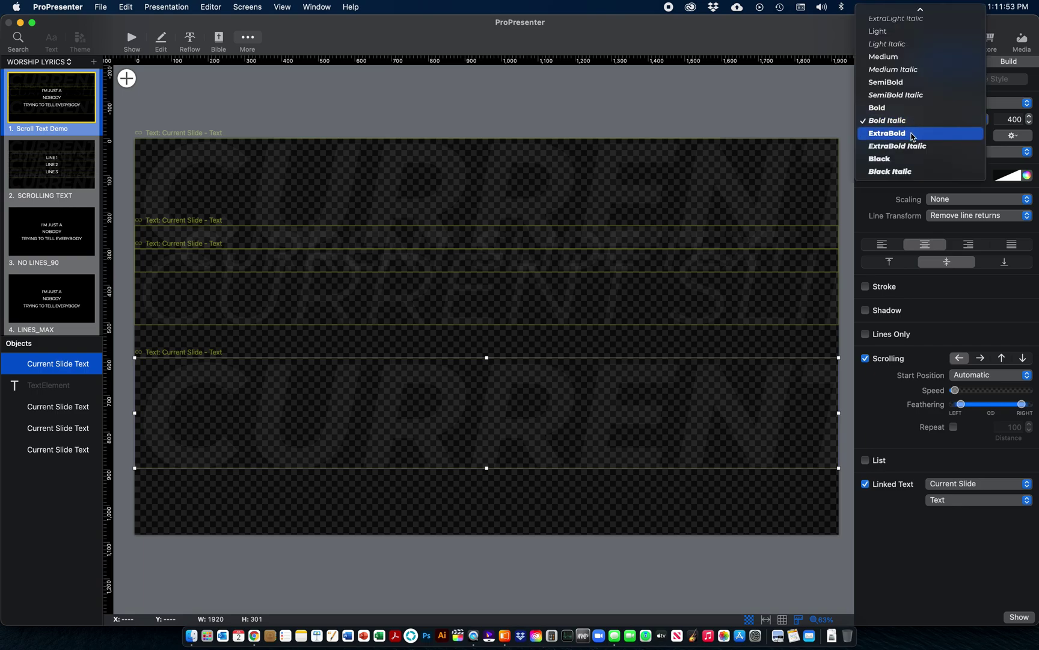
pyautogui.click(907, 171)
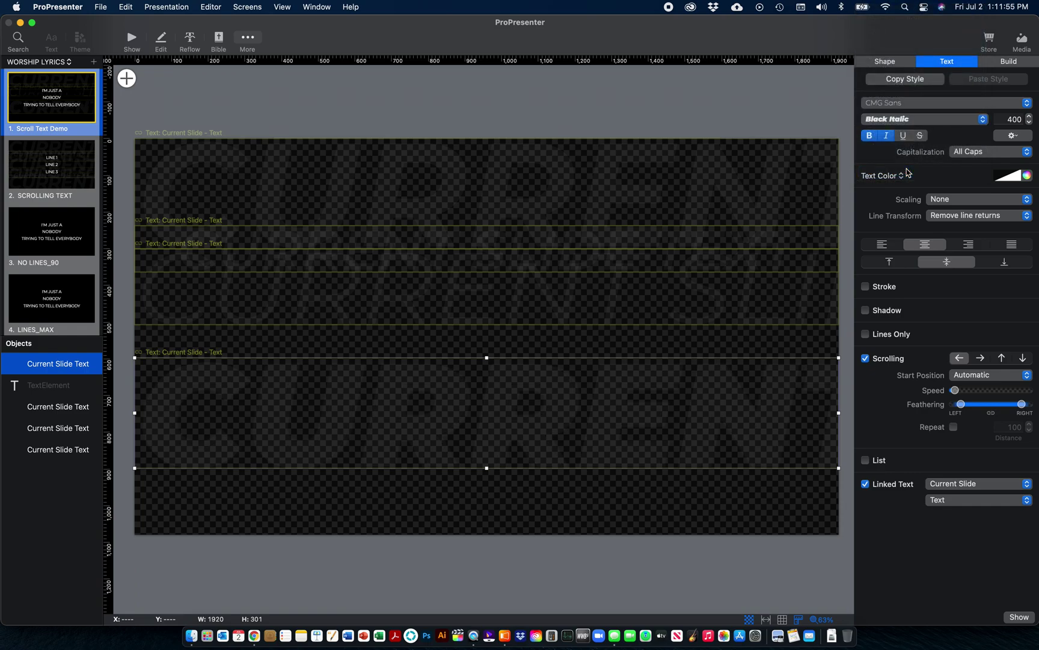
pyautogui.click(1009, 123)
pyautogui.write('175')
pyautogui.press('Return')
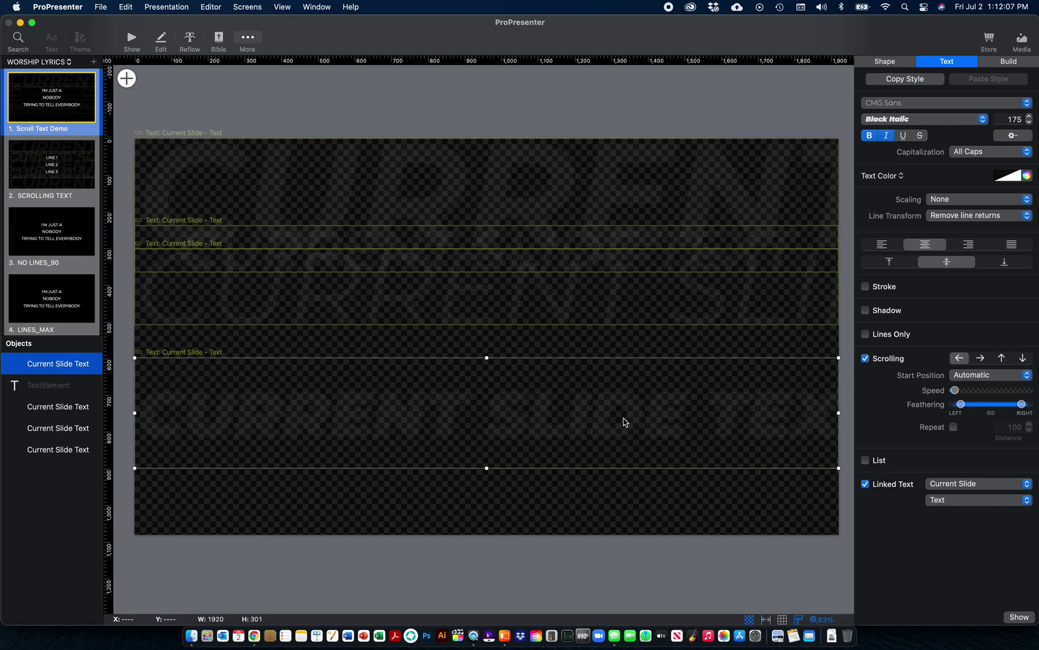
# Shorten the new box to a 1920 x 137 strip and send it to the back of the Objects list.
pyautogui.moveTo(487, 468); pyautogui.dragTo(510, 337)
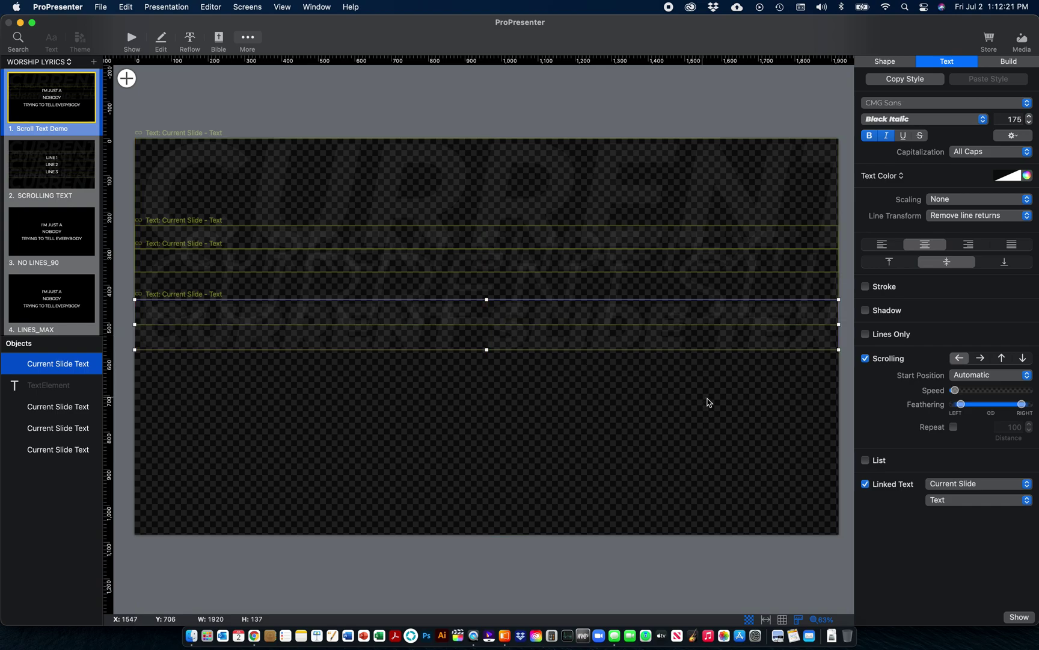
pyautogui.moveTo(956, 394); pyautogui.dragTo(956, 394)
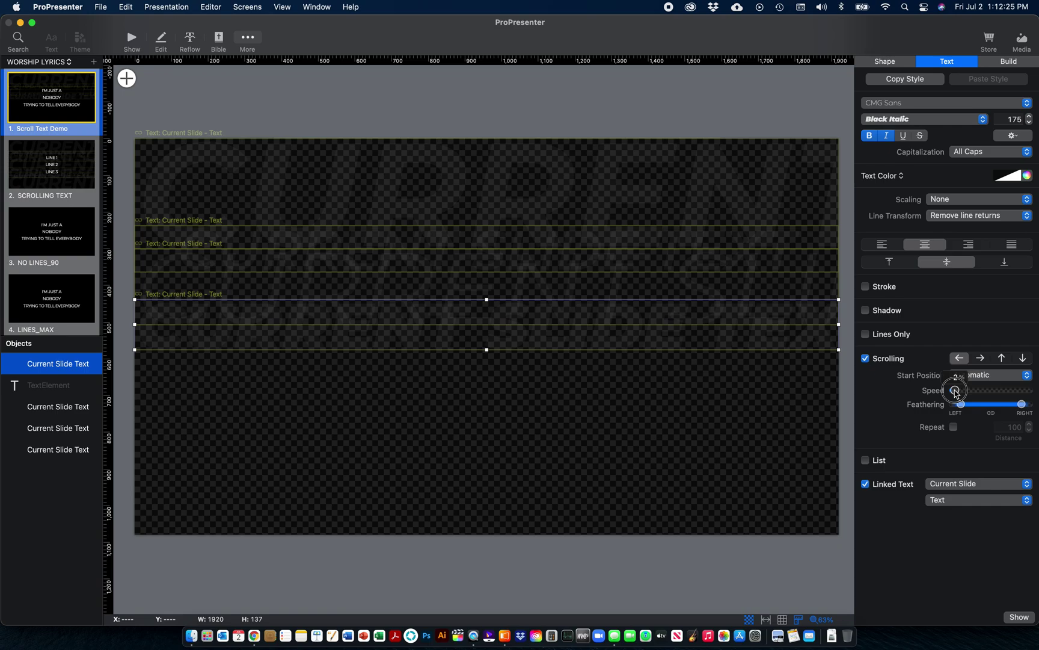
pyautogui.moveTo(956, 393); pyautogui.dragTo(958, 394)
pyautogui.moveTo(30, 370); pyautogui.dragTo(45, 431)
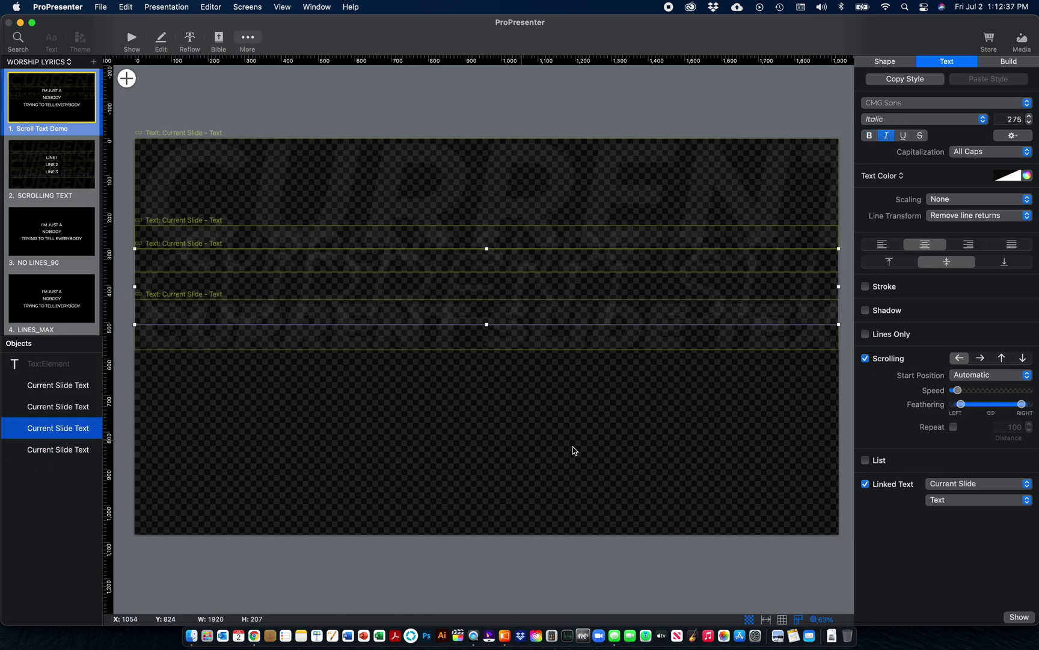
# Compare each box's scroll speed, then raise the 275 pt Italic box's speed from 0 to about 8%.
pyautogui.click(958, 390)
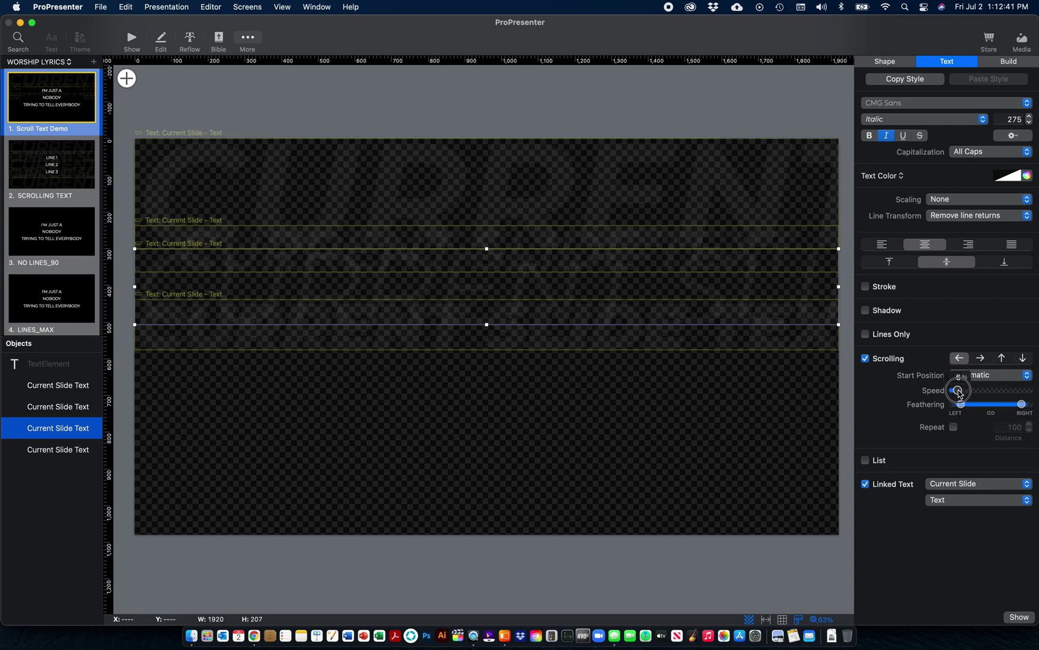
pyautogui.click(51, 409)
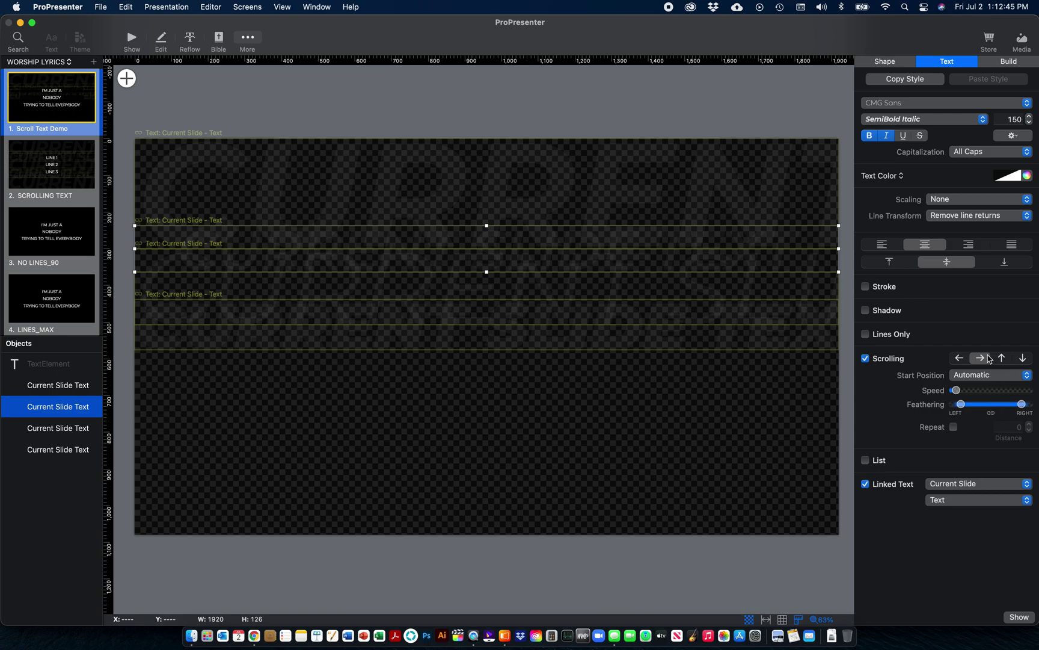
pyautogui.click(956, 390)
pyautogui.click(532, 166)
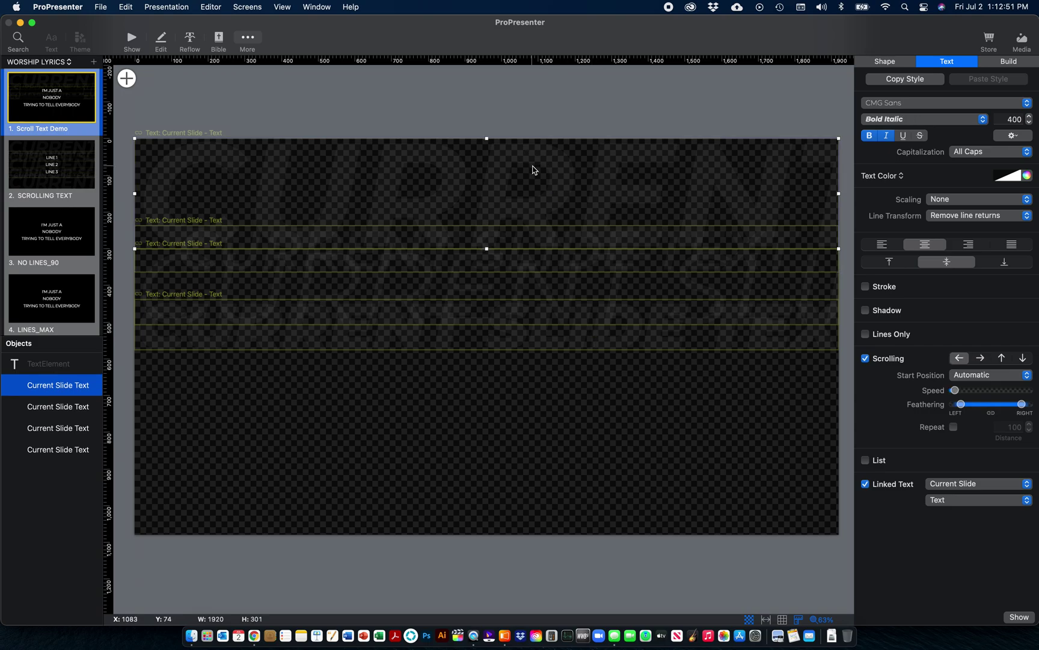
pyautogui.click(956, 392)
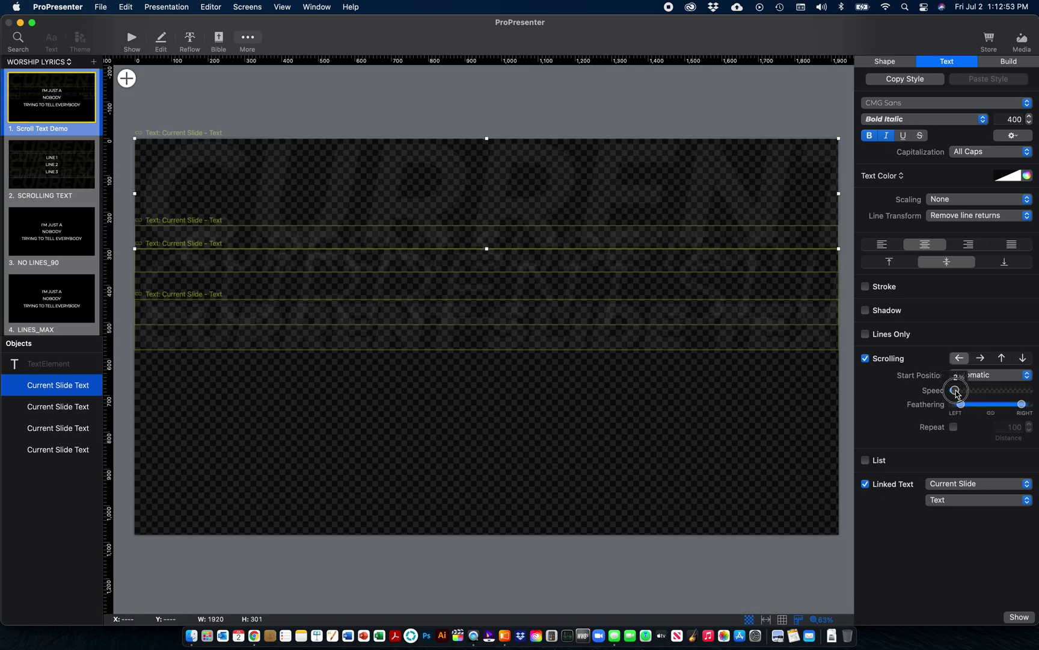
pyautogui.click(658, 346)
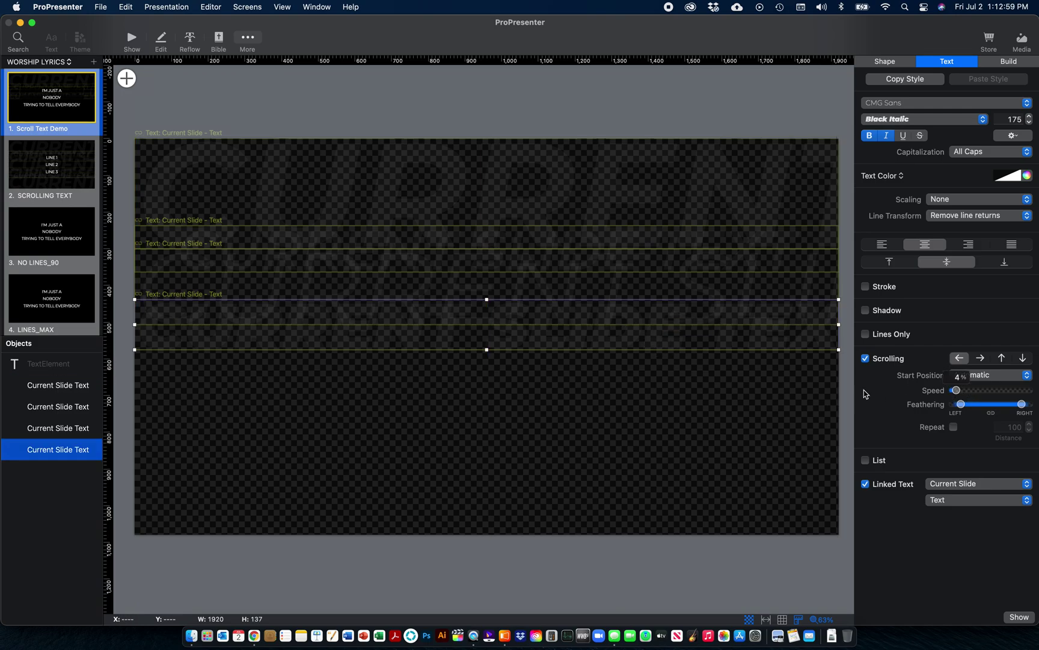
pyautogui.click(48, 429)
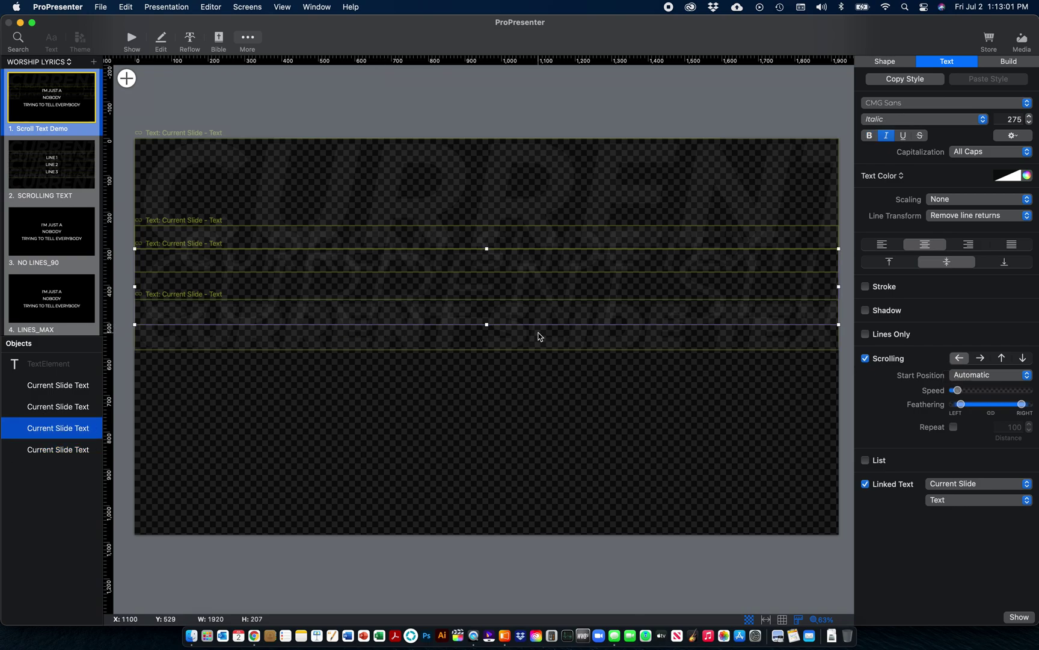
pyautogui.click(958, 391)
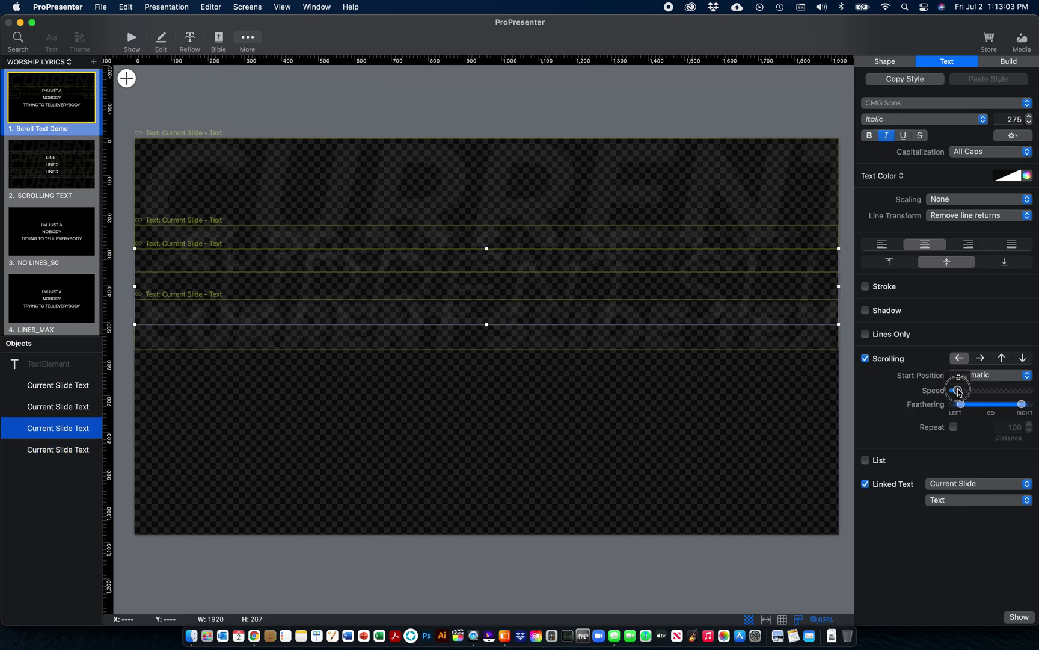
pyautogui.click(959, 391)
pyautogui.moveTo(958, 391); pyautogui.dragTo(959, 391)
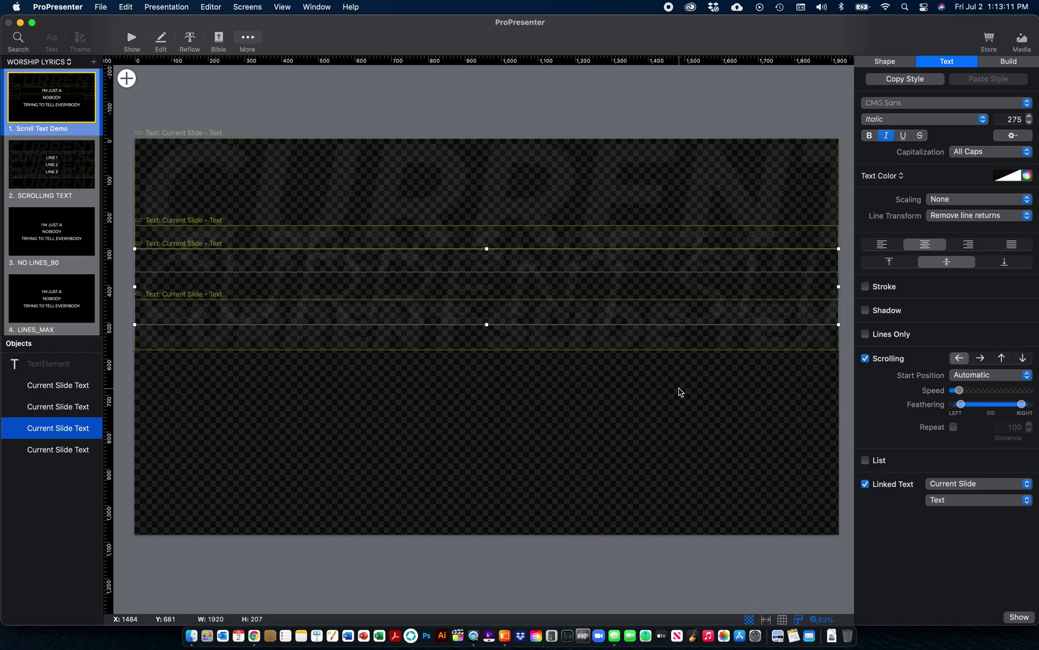
pyautogui.click(651, 380)
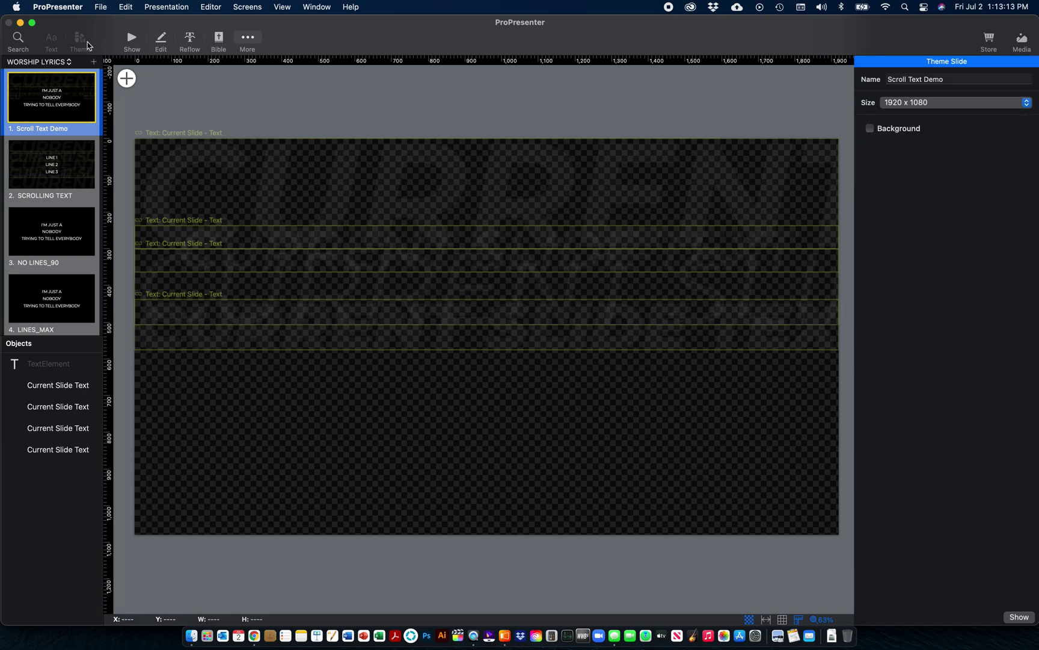
# Apply the WORSHIP LYRICS > Scroll Text Demo theme, show the BACKGROUND slide, then put VERSE 1 live.
pyautogui.click(132, 39)
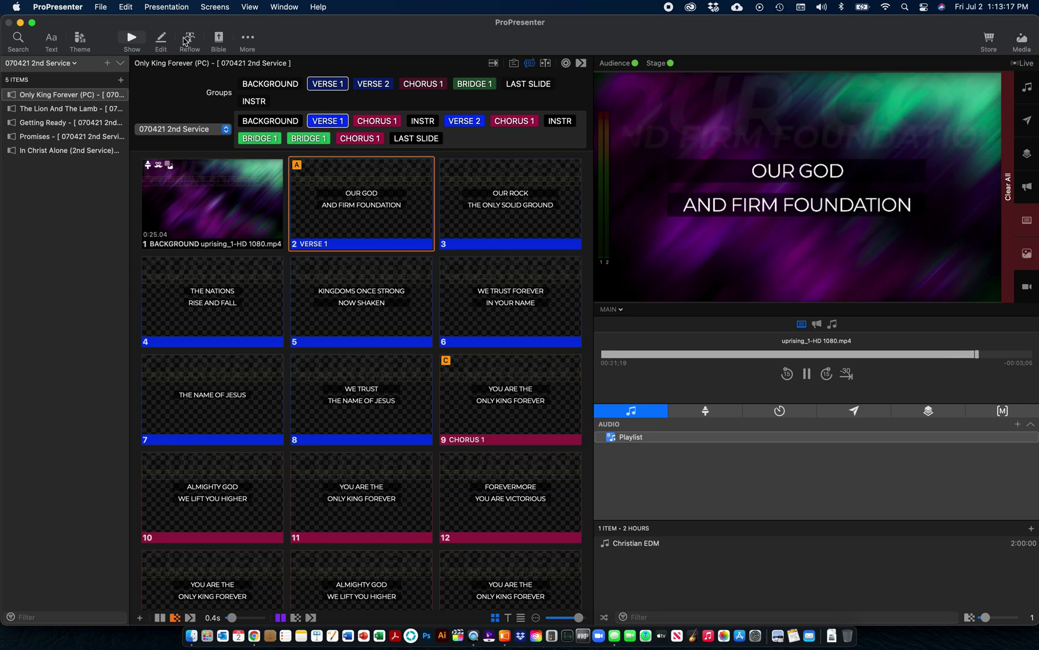
pyautogui.click(80, 40)
pyautogui.moveTo(108, 68)
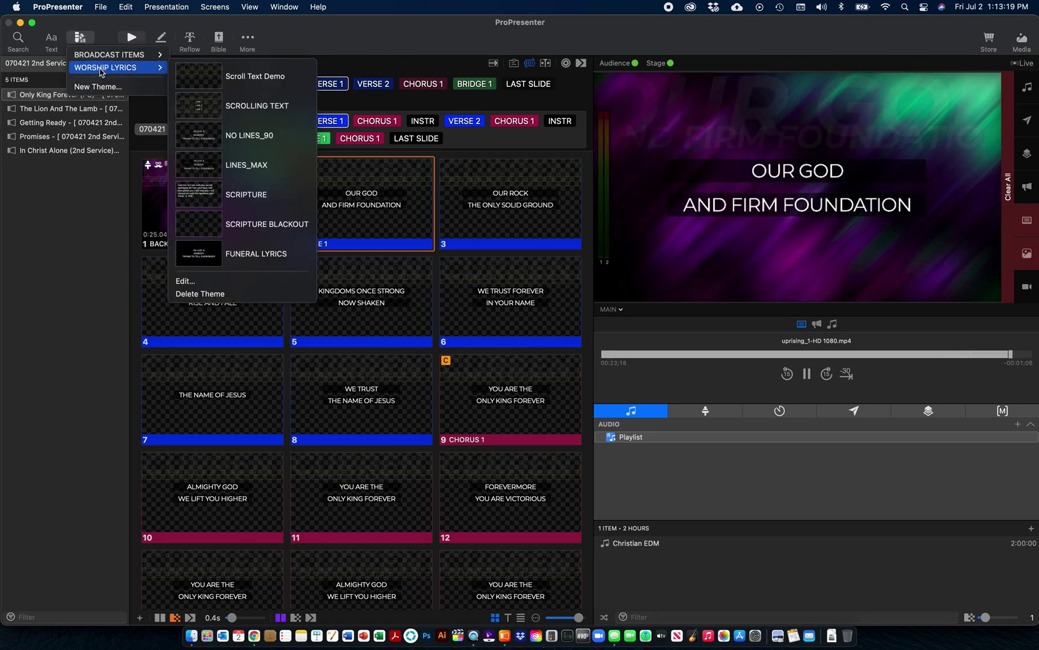
pyautogui.click(196, 73)
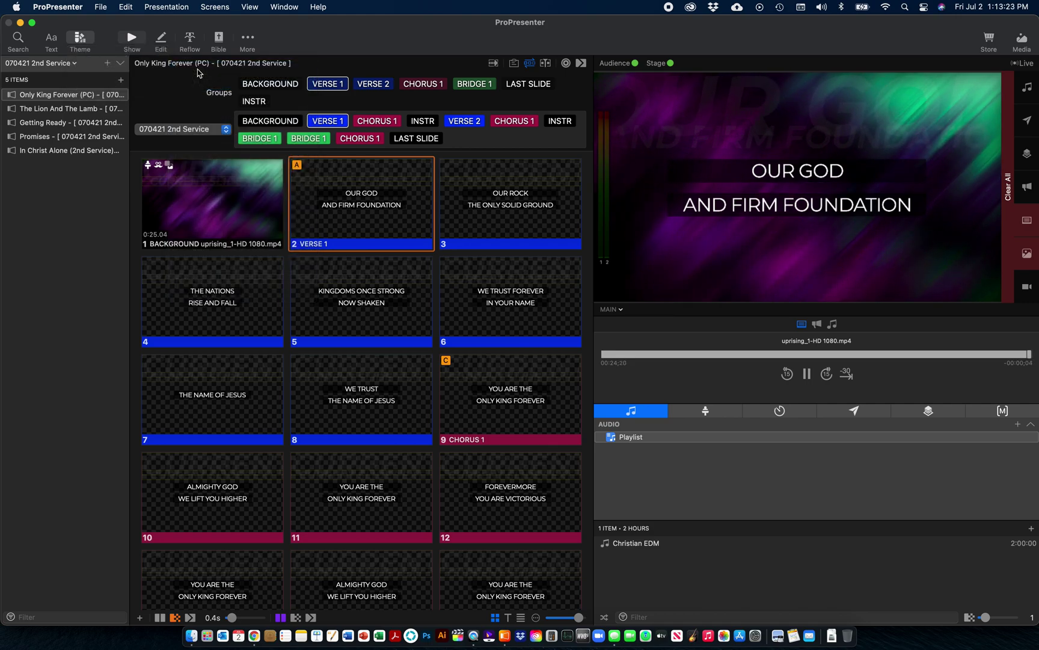
pyautogui.click(238, 203)
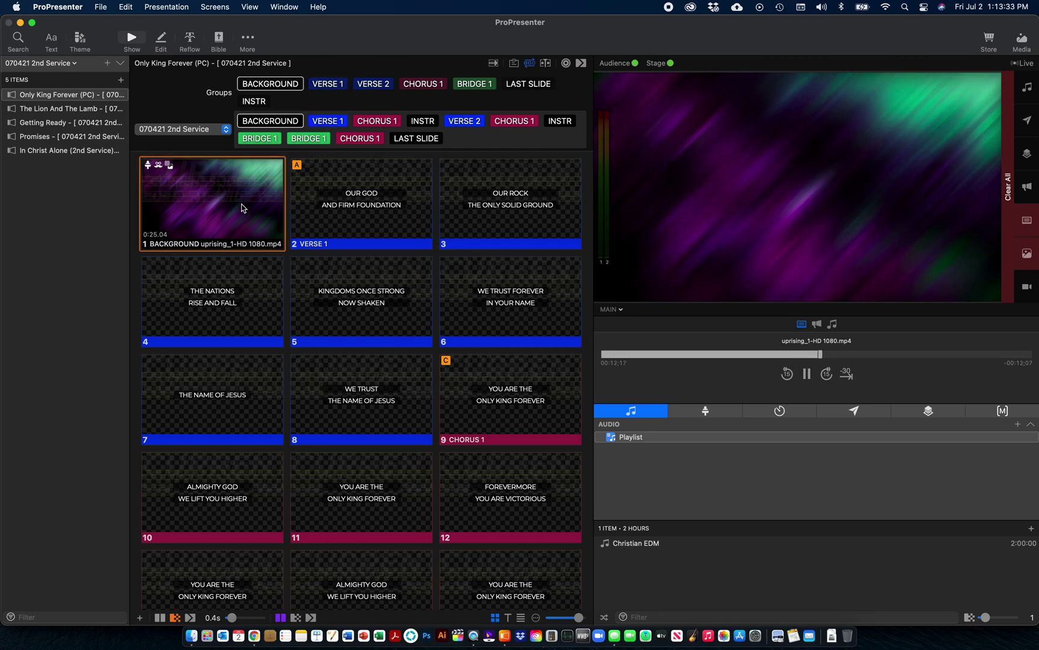
pyautogui.click(335, 209)
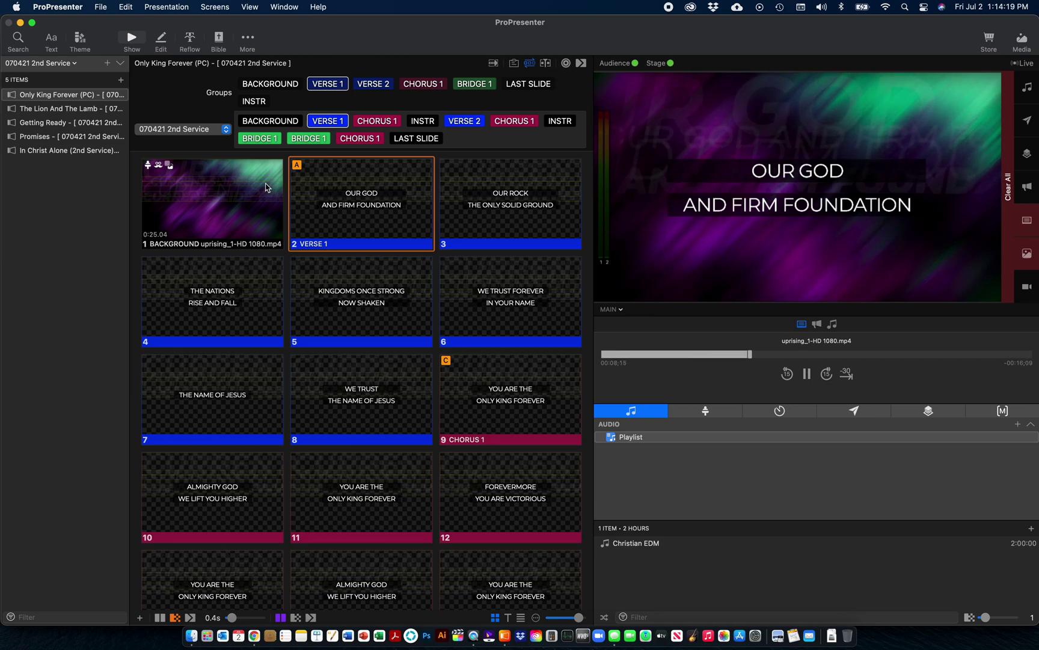
# In the Theme Editor, paste a copy of the top Current Slide box lower on the slide and lower in the stack.
pyautogui.click(252, 41)
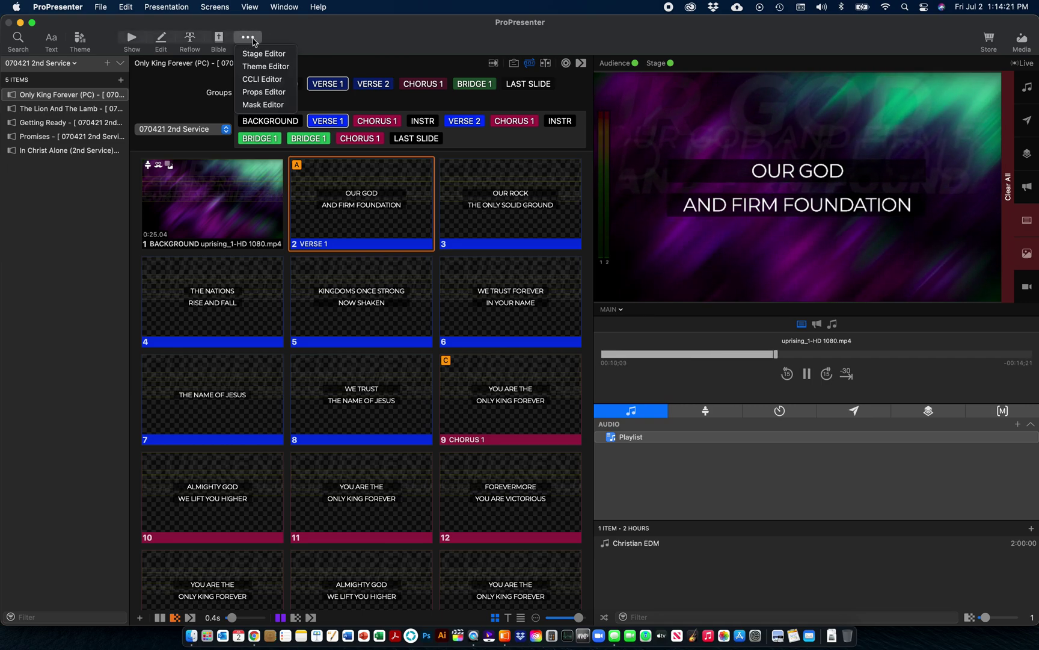
pyautogui.click(261, 67)
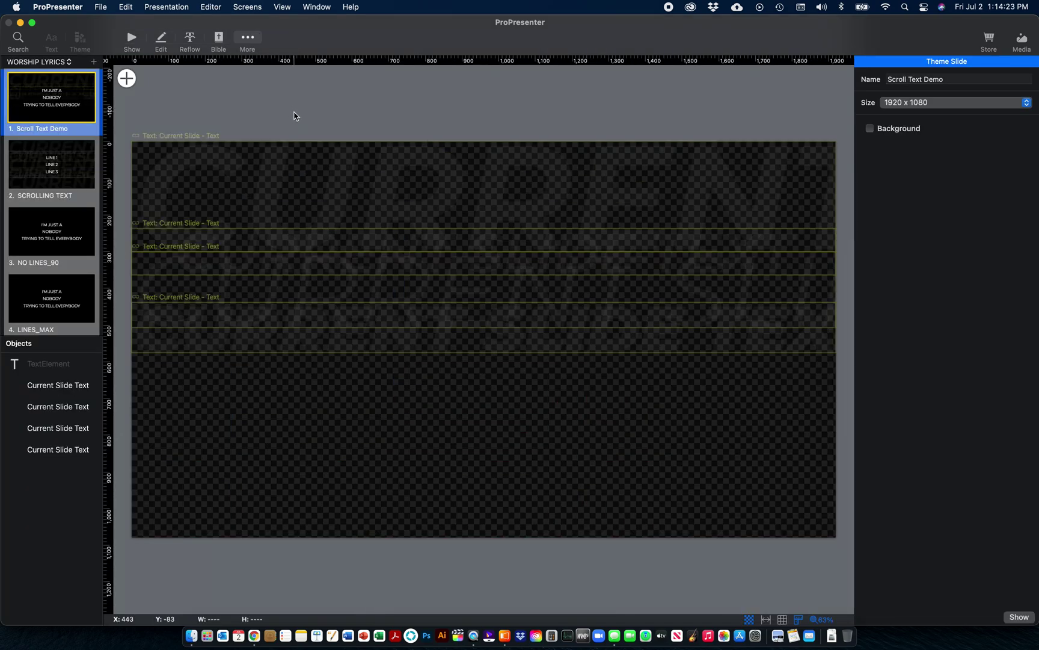
pyautogui.click(267, 166)
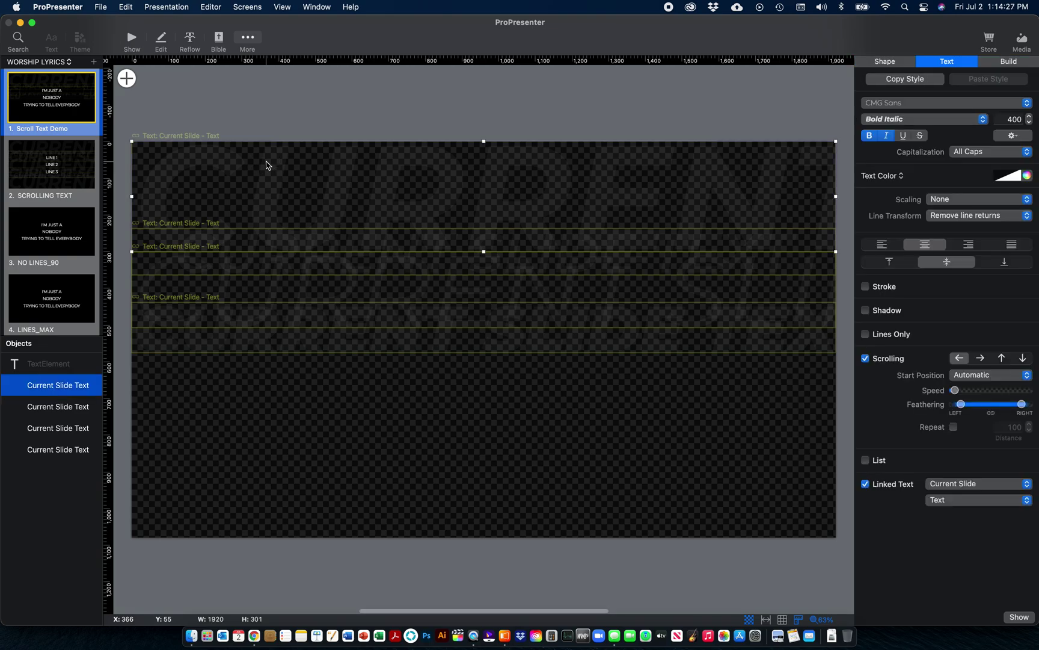
pyautogui.press('super+c')
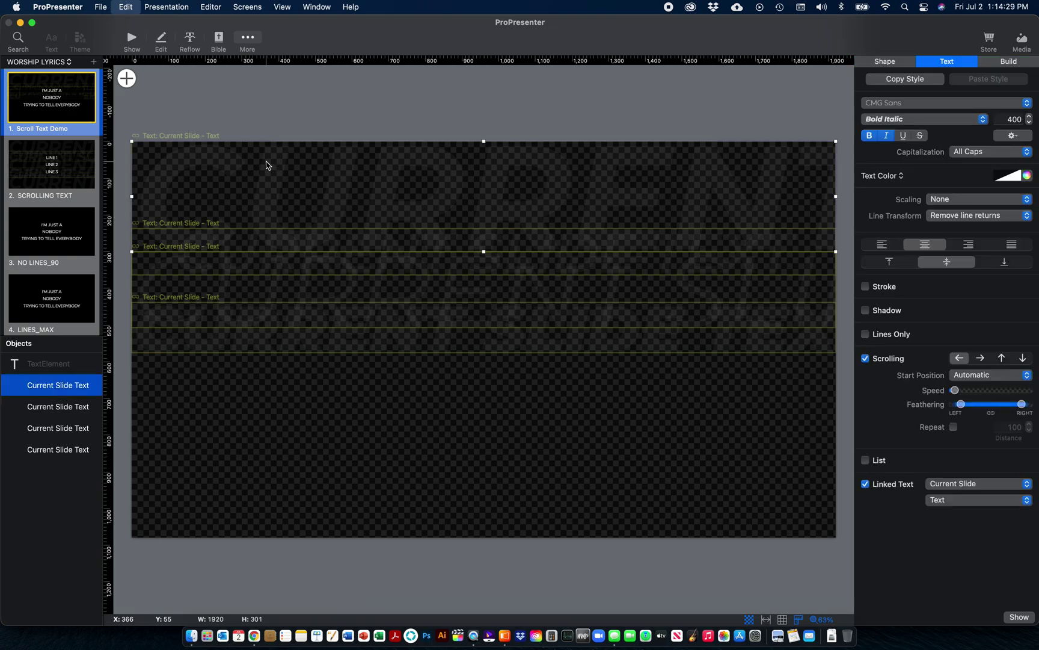
pyautogui.press('super+v')
pyautogui.moveTo(269, 167); pyautogui.dragTo(263, 446)
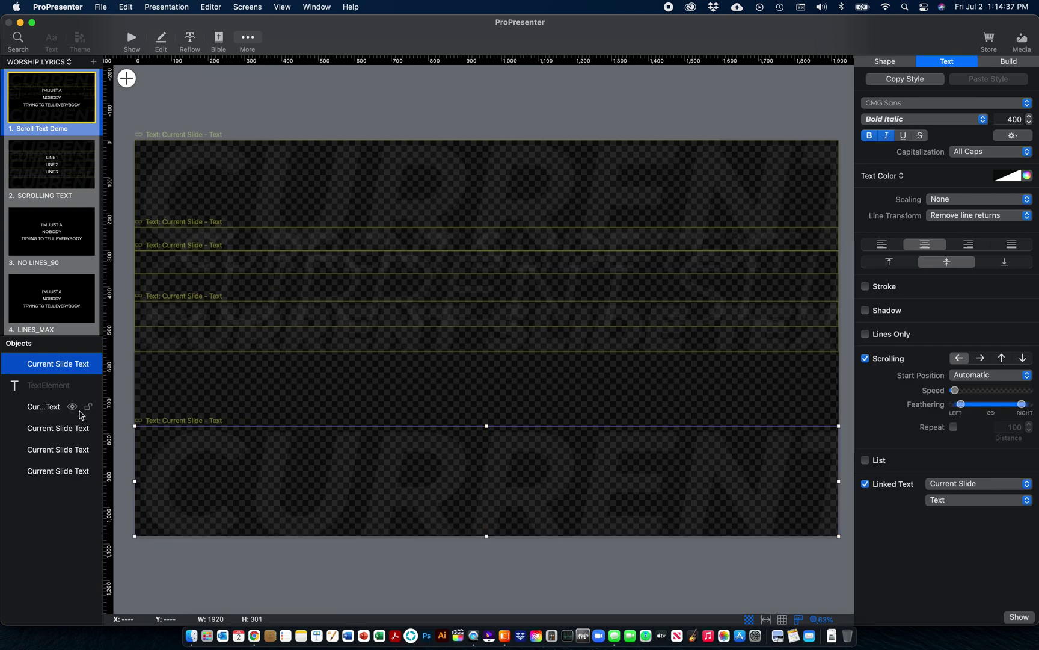
pyautogui.moveTo(53, 365); pyautogui.dragTo(58, 469)
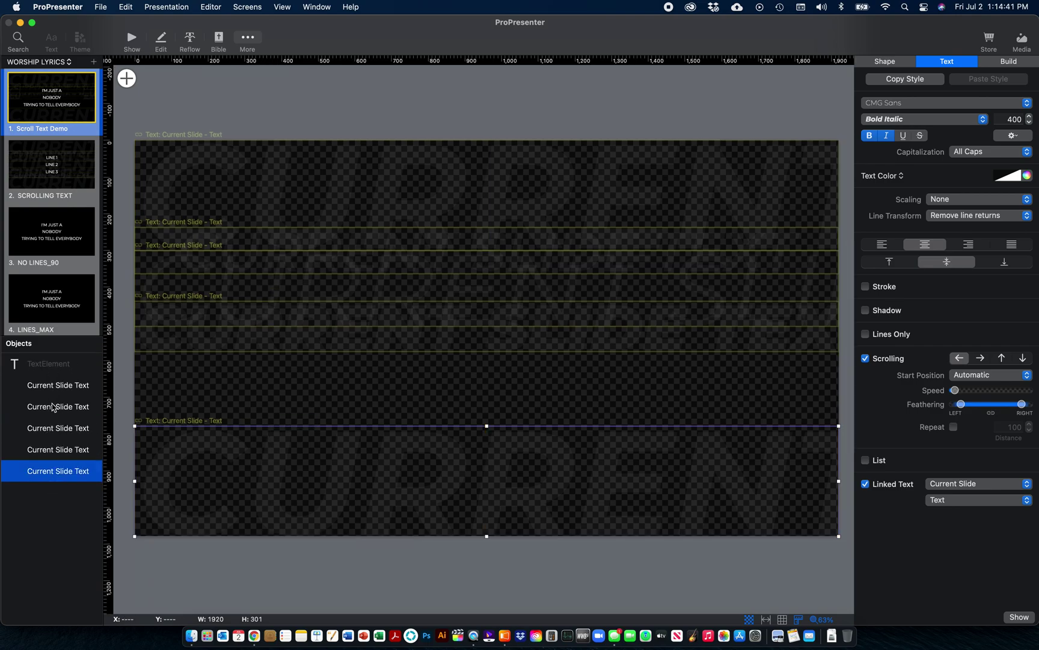
# Duplicate the second Current Slide box, layer it lower and move the strip down to y 716.
pyautogui.click(53, 406)
pyautogui.press('super+z')
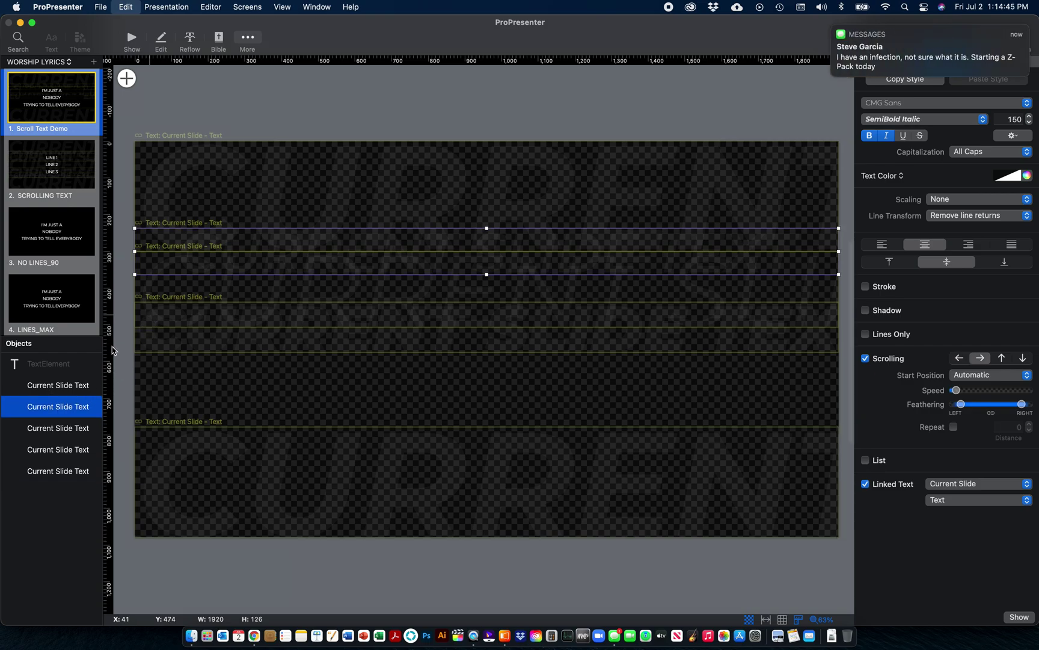
pyautogui.press('super+d')
pyautogui.moveTo(51, 363); pyautogui.dragTo(57, 481)
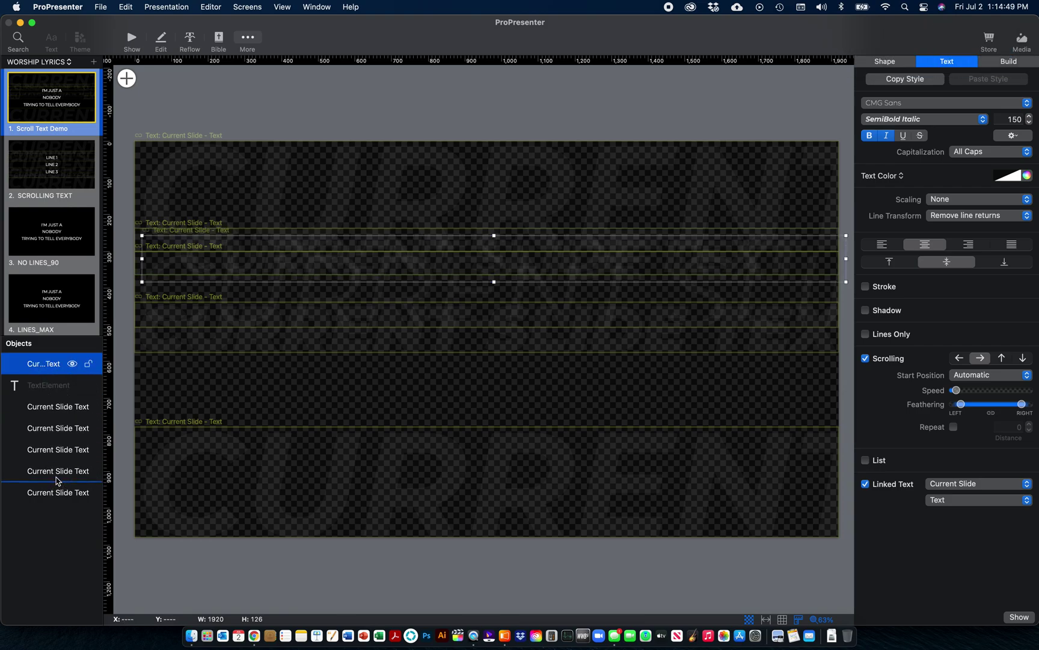
pyautogui.moveTo(260, 271); pyautogui.dragTo(255, 436)
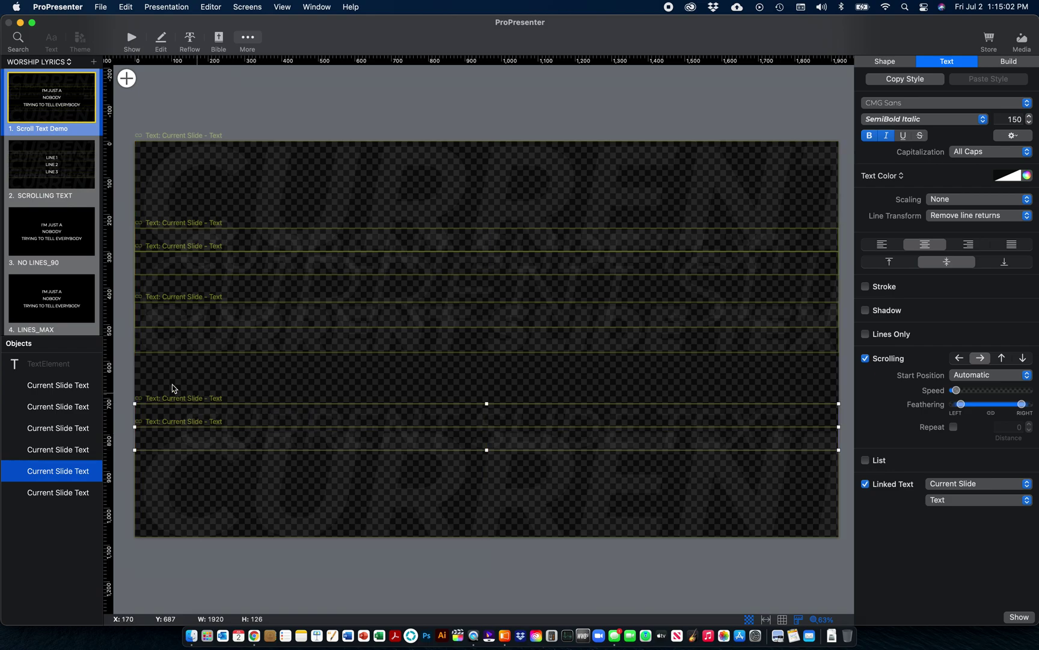
pyautogui.click(44, 429)
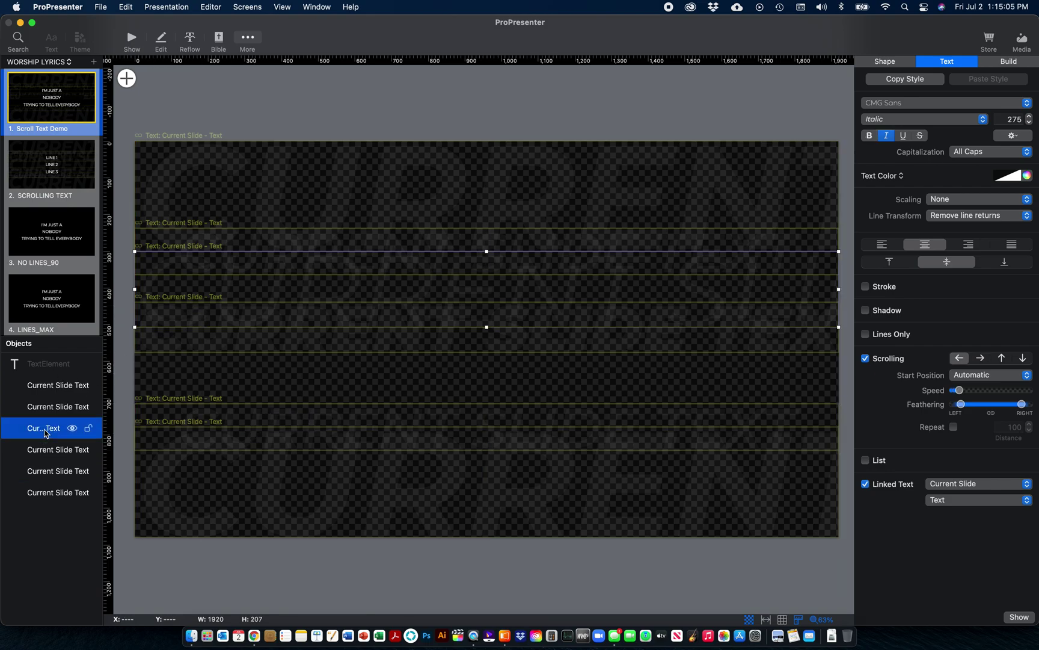
# Copy and paste the selected Current Slide box, reorder its layer and move it lower on the slide.
pyautogui.press('super+c')
pyautogui.press('super+c')
pyautogui.press('super+v')
pyautogui.moveTo(57, 368); pyautogui.dragTo(154, 401)
pyautogui.moveTo(343, 285); pyautogui.dragTo(329, 412)
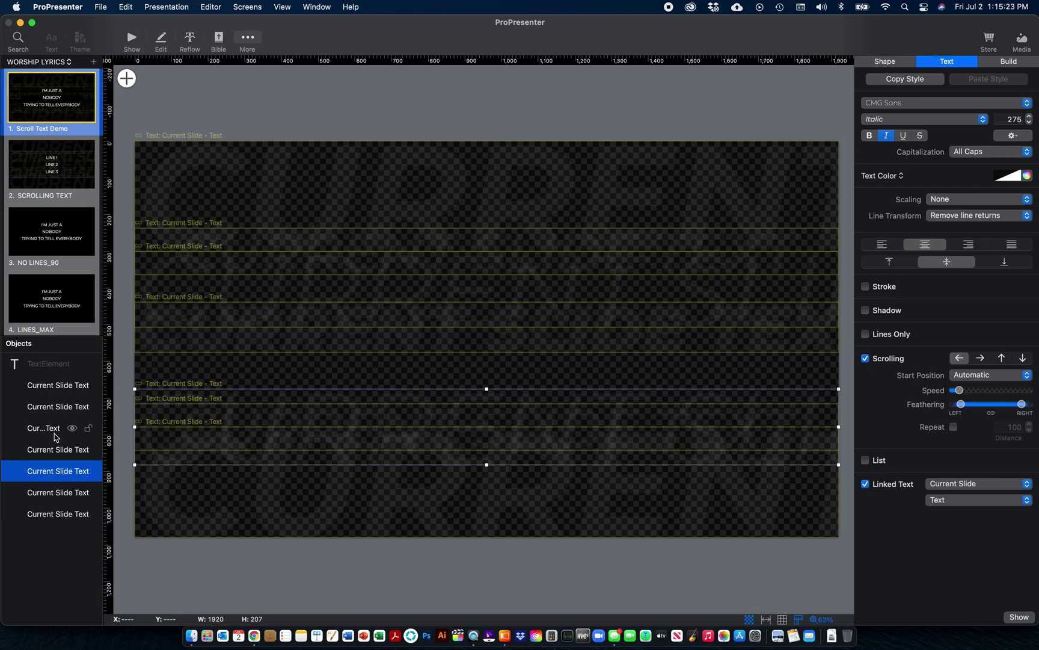
# Duplicate another Current Slide box and move its layer lower, making eight scrolling boxes.
pyautogui.click(49, 450)
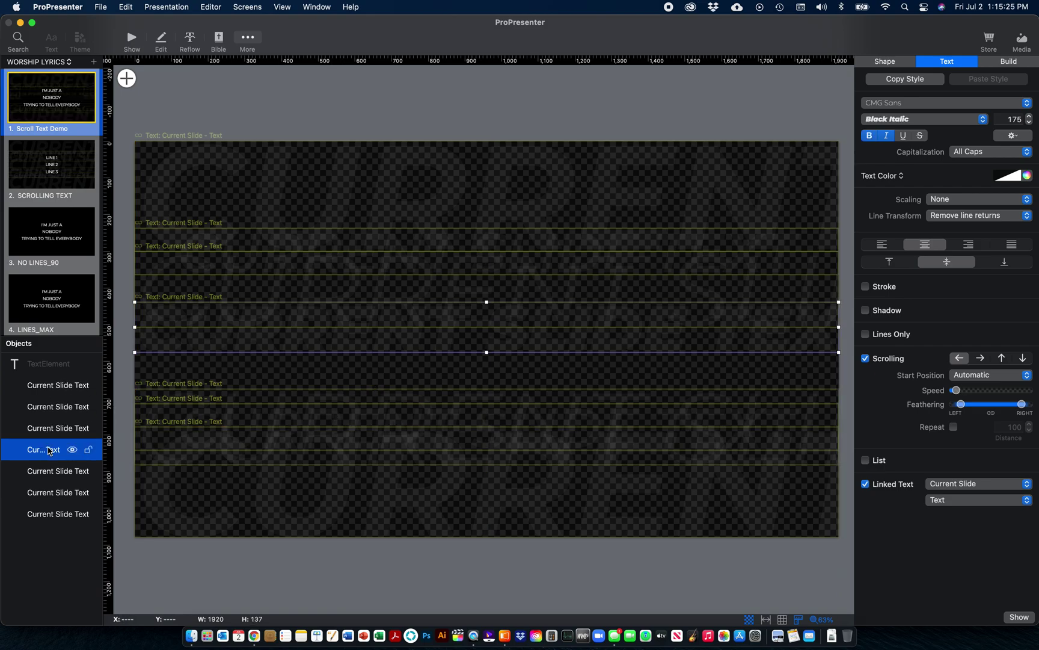
pyautogui.press('super+c')
pyautogui.press('super+d')
pyautogui.moveTo(48, 361); pyautogui.dragTo(383, 394)
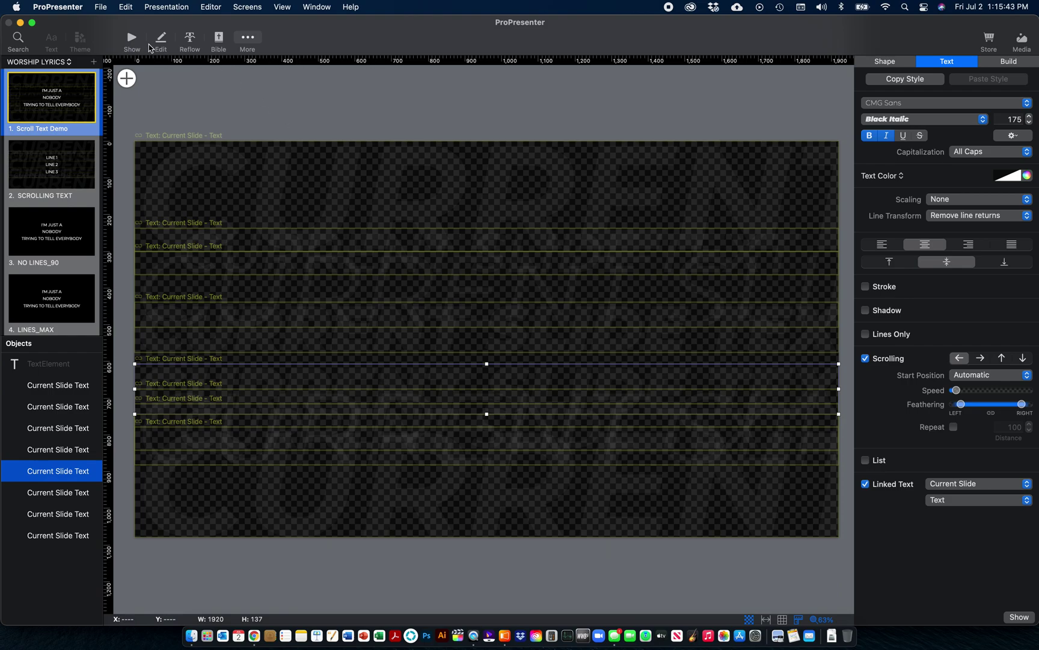
# Reapply the updated Scroll Text Demo theme, show the BACKGROUND slide, then put VERSE 1 live.
pyautogui.click(131, 39)
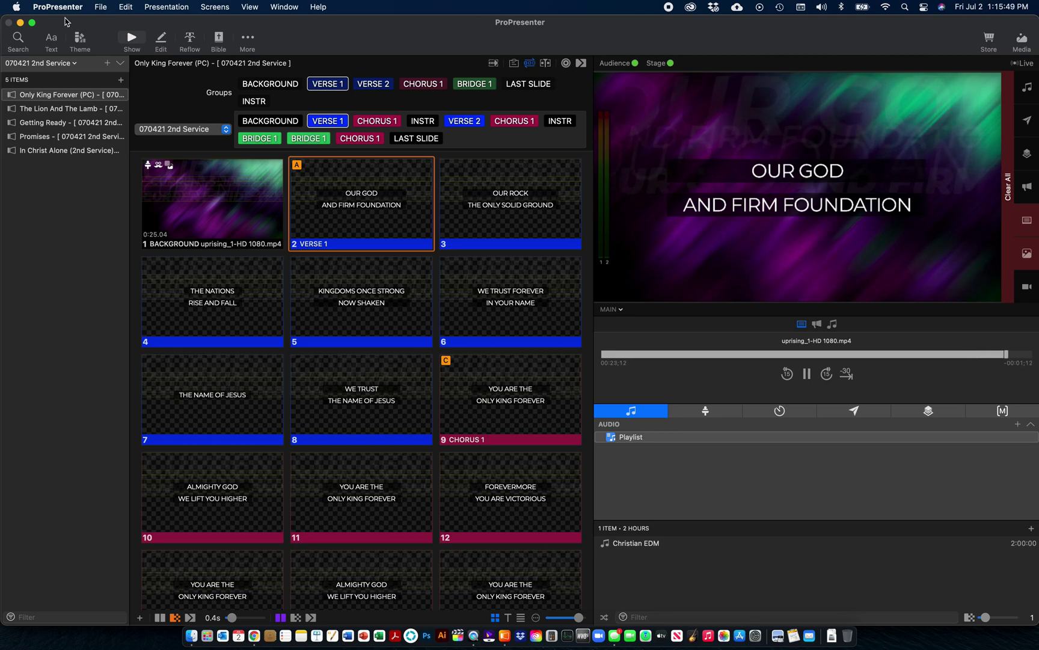
pyautogui.click(81, 41)
pyautogui.moveTo(145, 67)
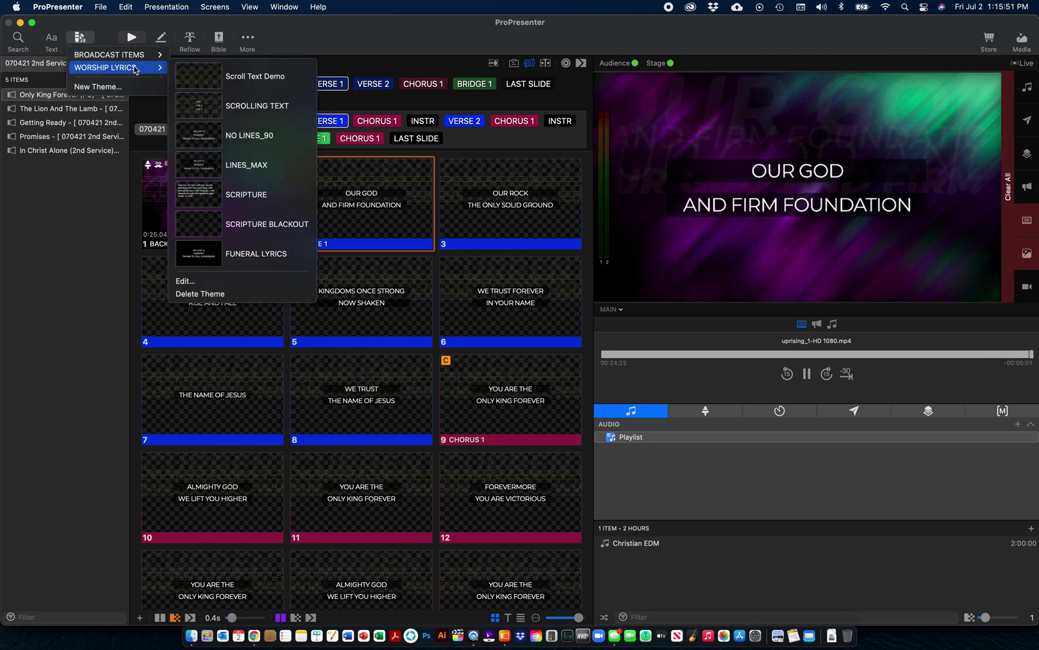
pyautogui.click(190, 78)
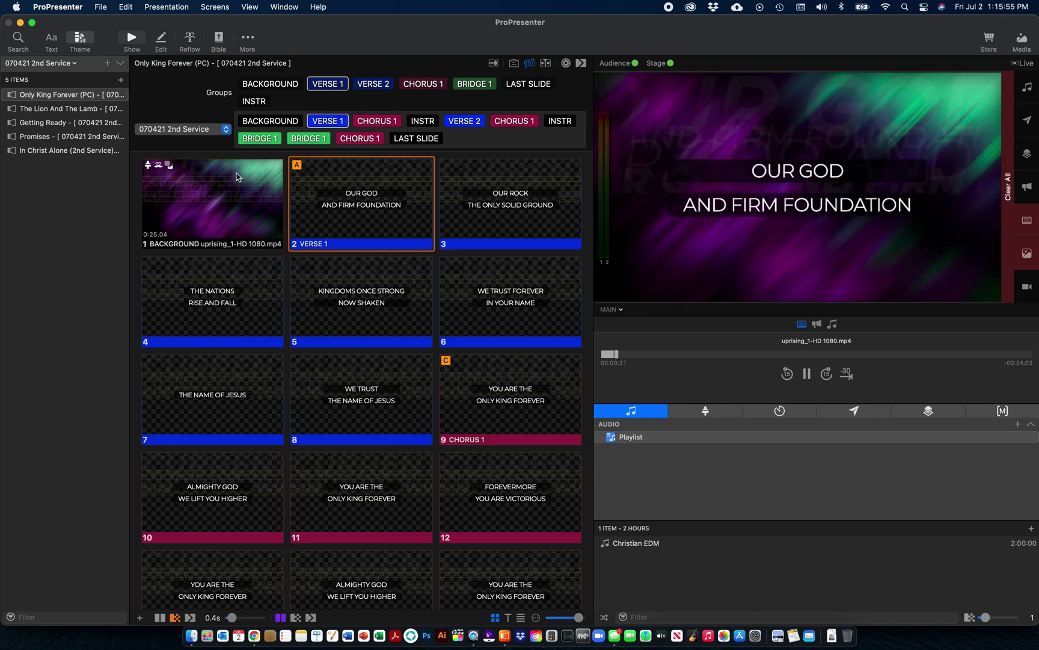
pyautogui.click(225, 217)
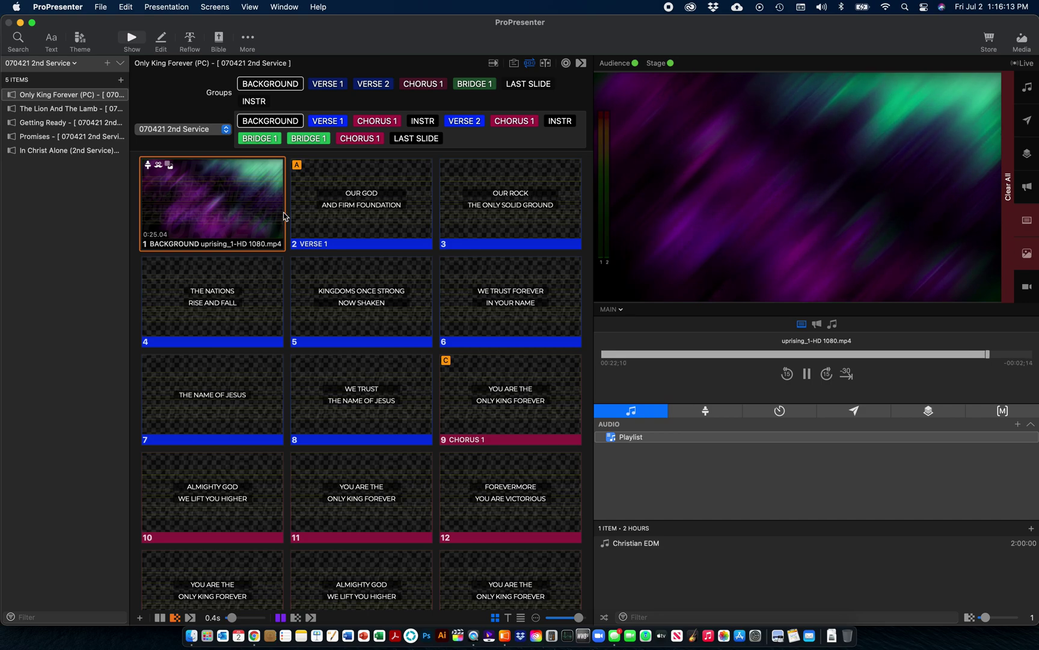
pyautogui.click(336, 218)
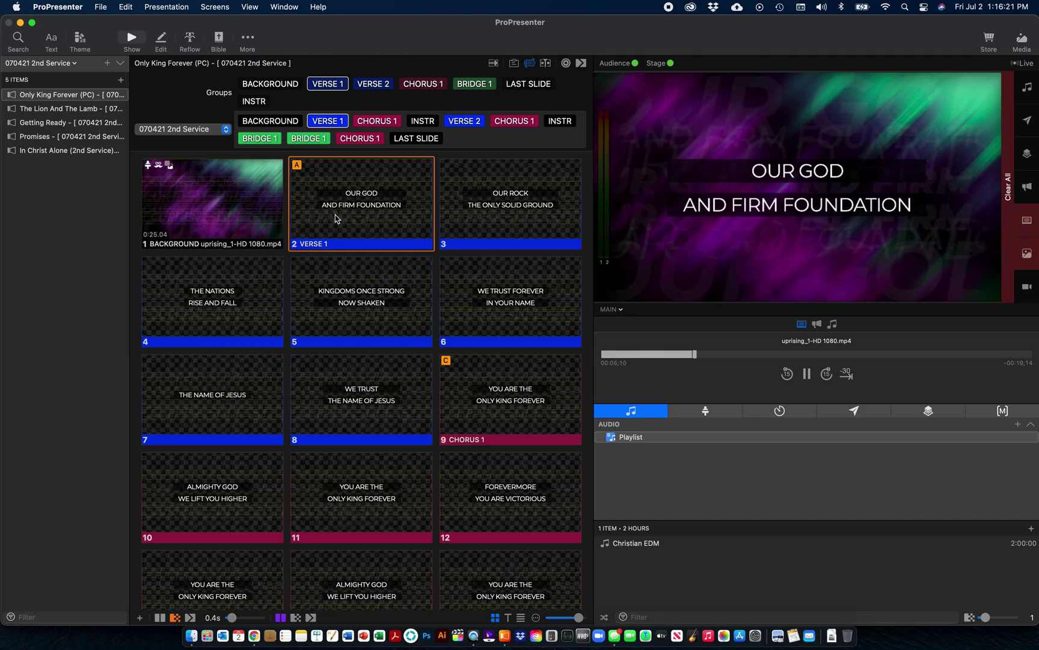
# Bring up Chrome's paused 'ProPresenter 7.6 // Scrolling Text & Macros' YouTube video to compare.
pyautogui.click(252, 635)
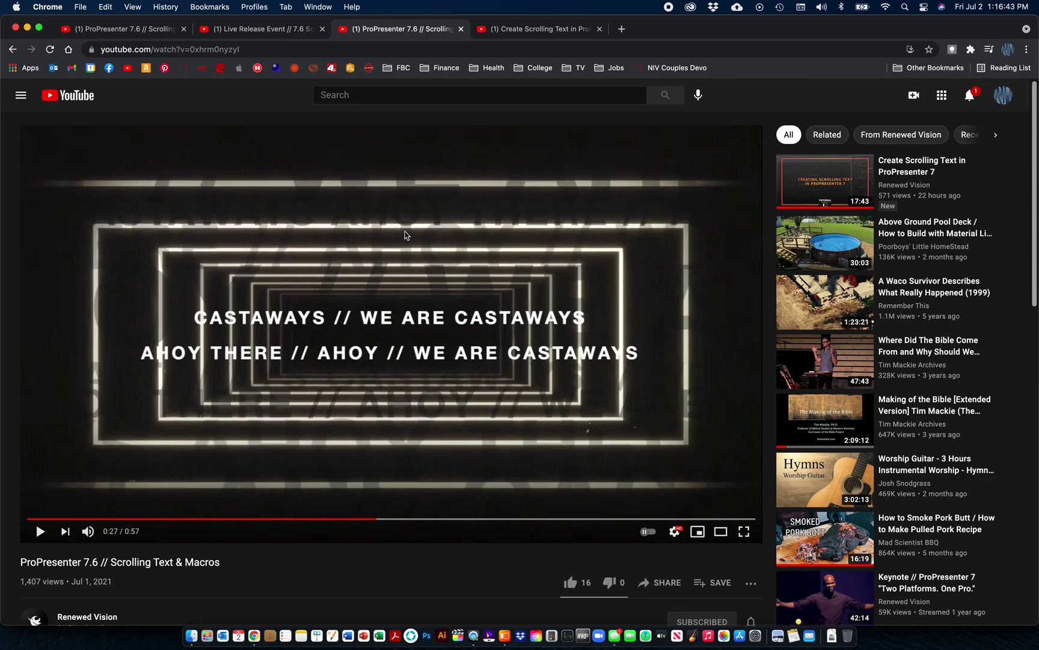
pyautogui.scroll(-1, 406, 235)
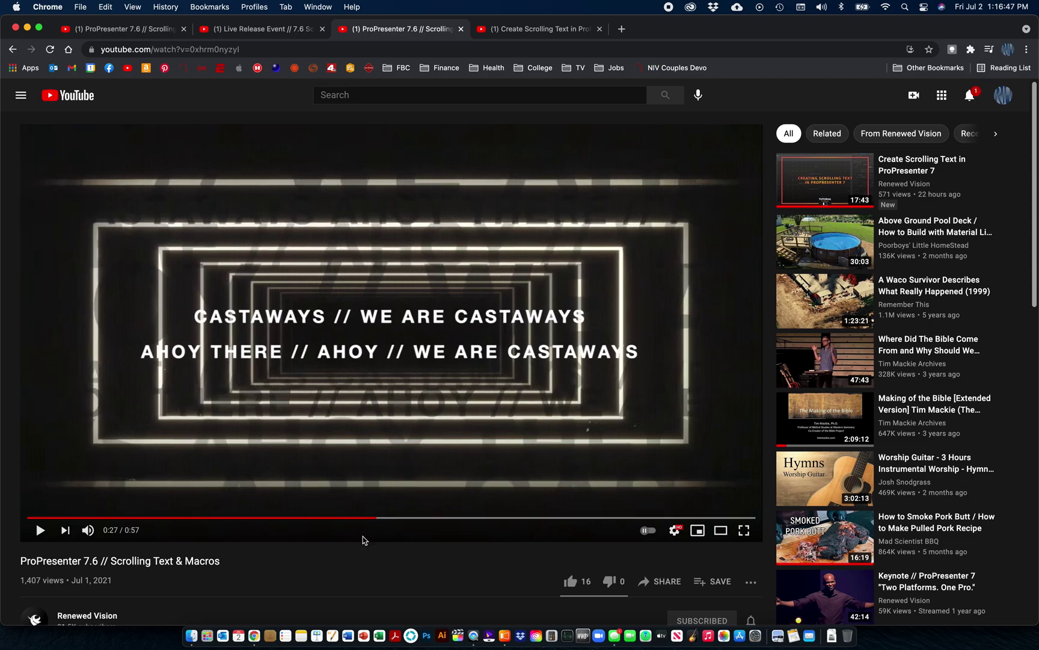
# Return to ProPresenter's Only King Forever show with VERSE 1 live over faint scrolling lettering.
pyautogui.click(505, 633)
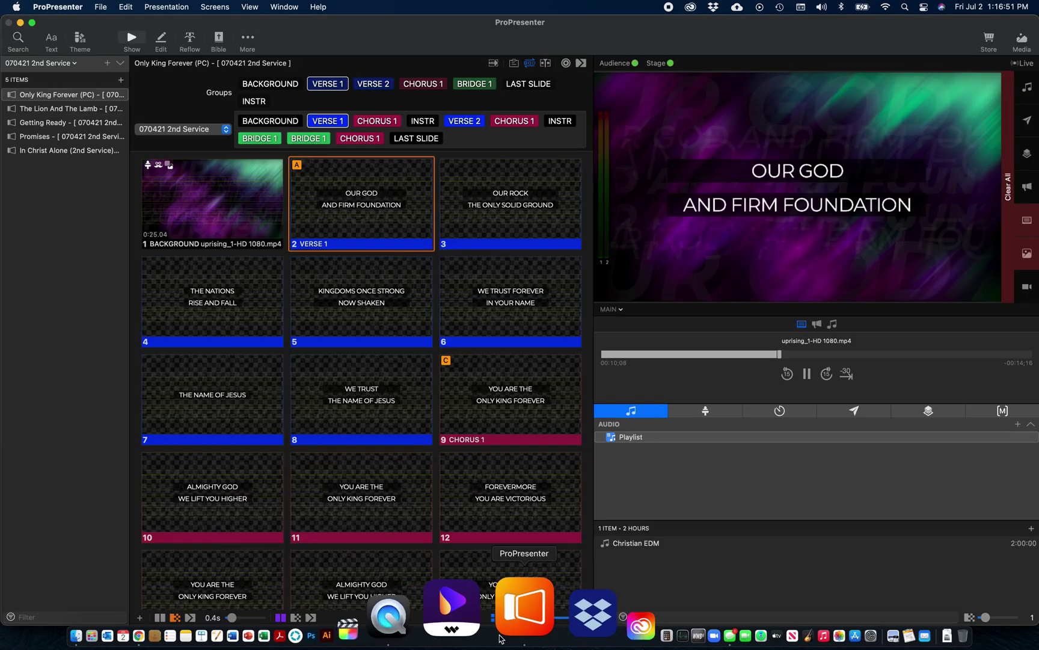